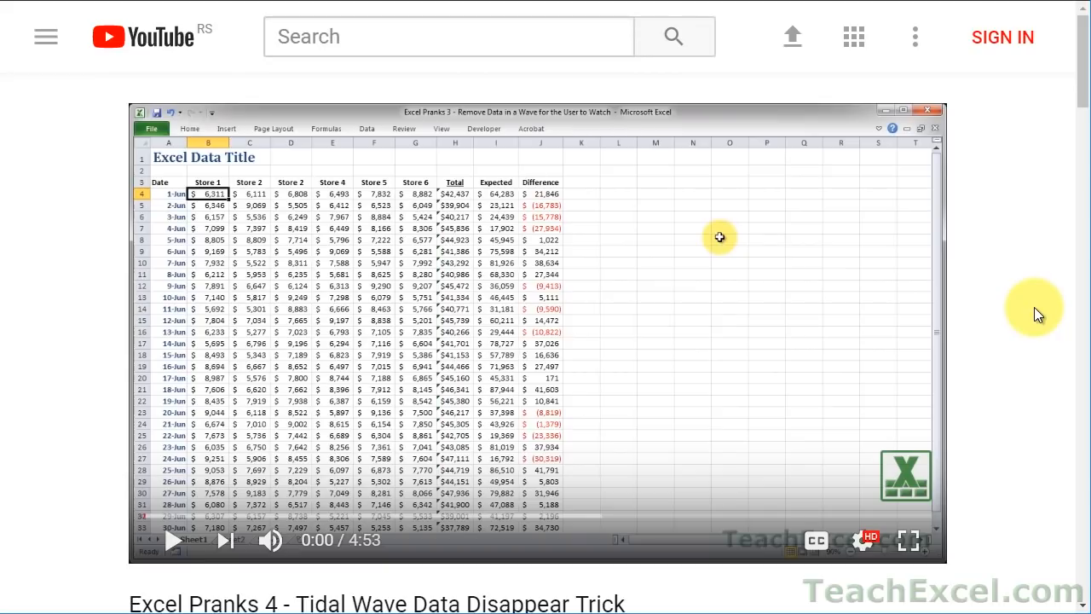
# - Locate the Excel file link in the description of the Excel Pranks 4 video
pyautogui.scroll(-5, 1034, 306)
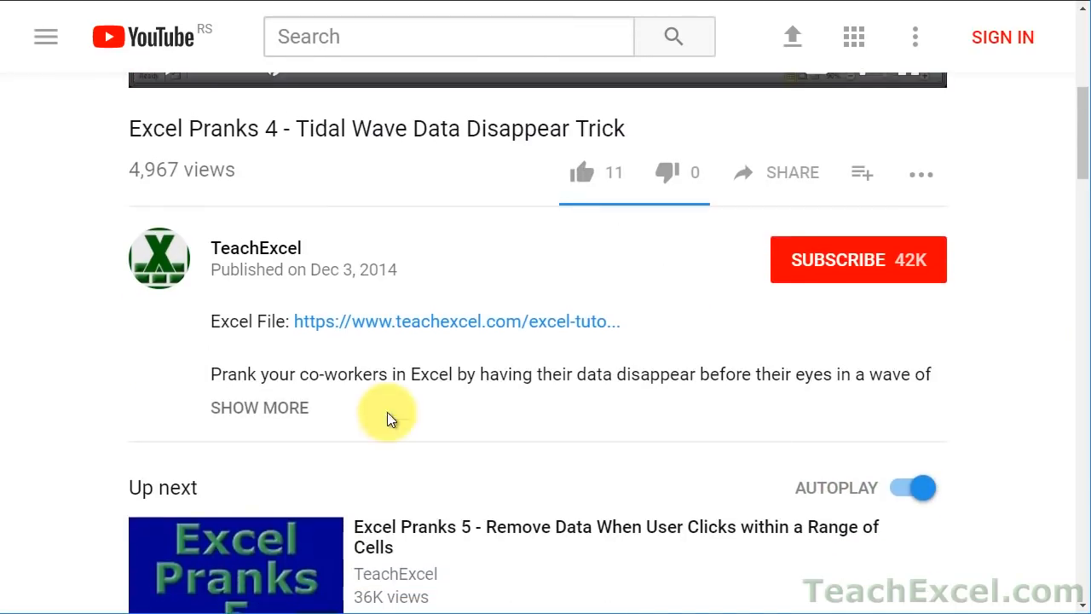
pyautogui.click(390, 332)
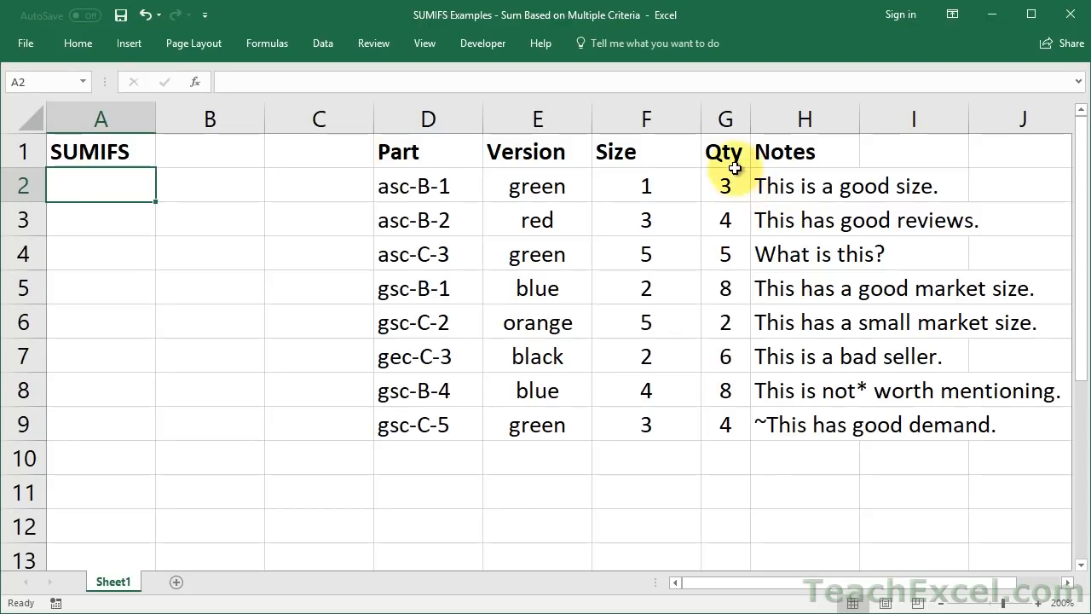
# - In the SUMIFS Examples workbook in Excel, begin a SUMIFS formula in cell A2 with the Qty values G2:G9 as the sum range
pyautogui.moveTo(722, 184); pyautogui.dragTo(721, 426)
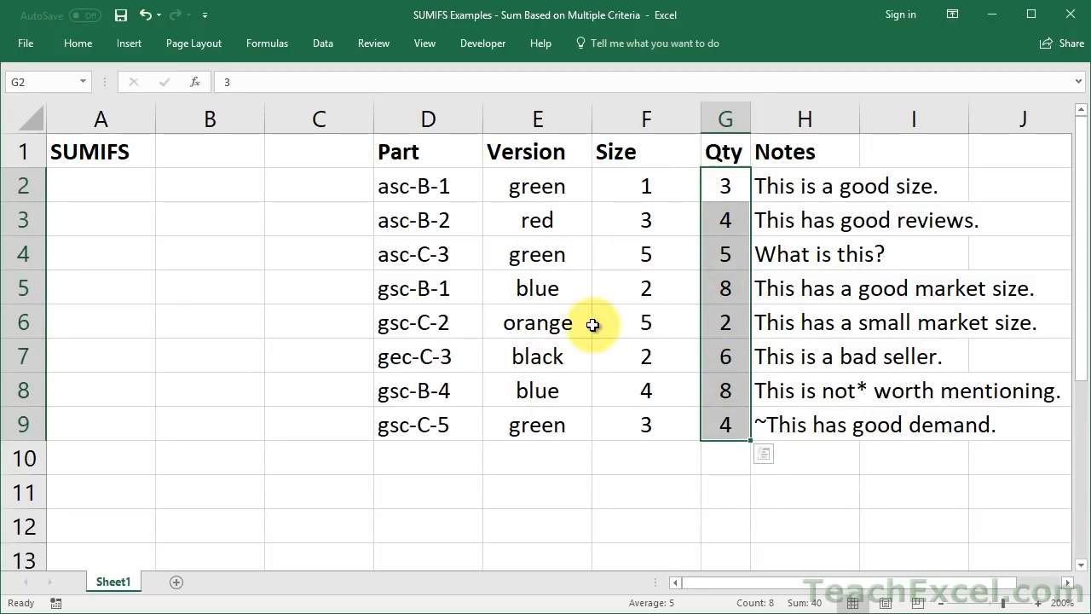
pyautogui.click(113, 189)
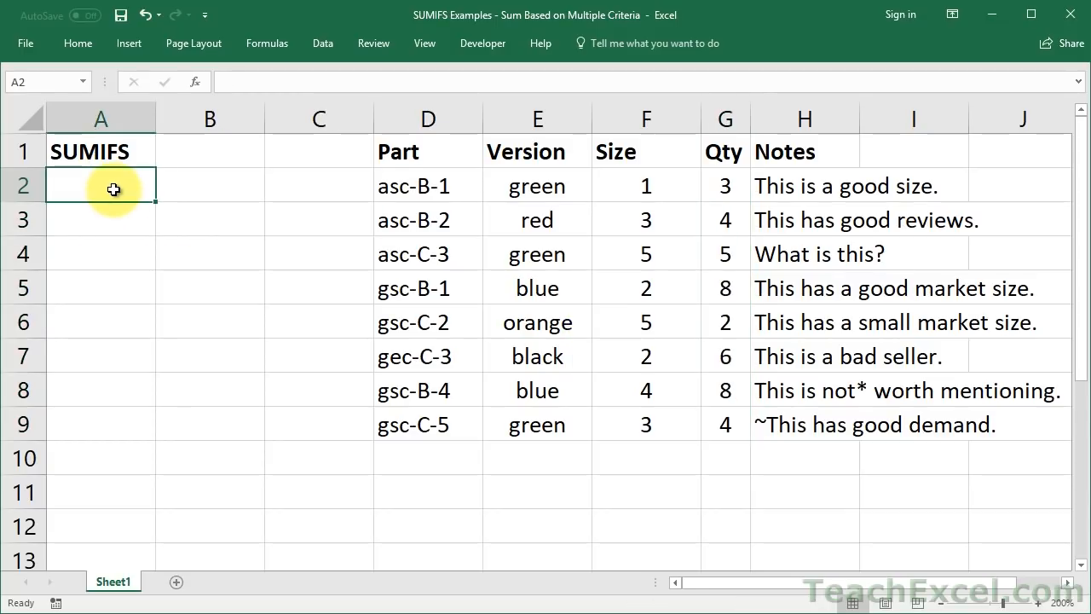
pyautogui.write('=')
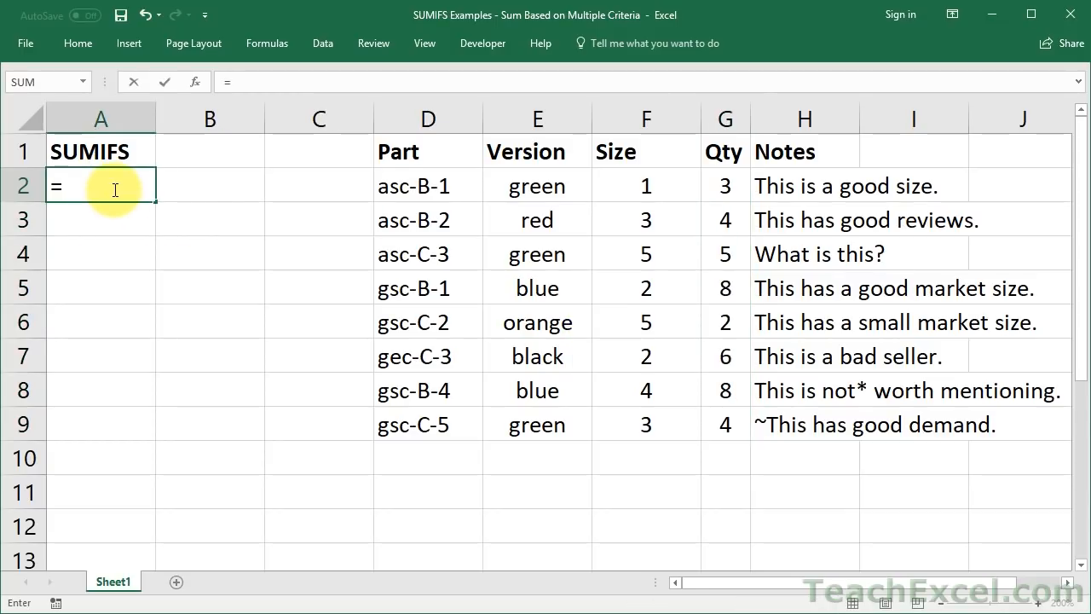
pyautogui.write('sumifs(')
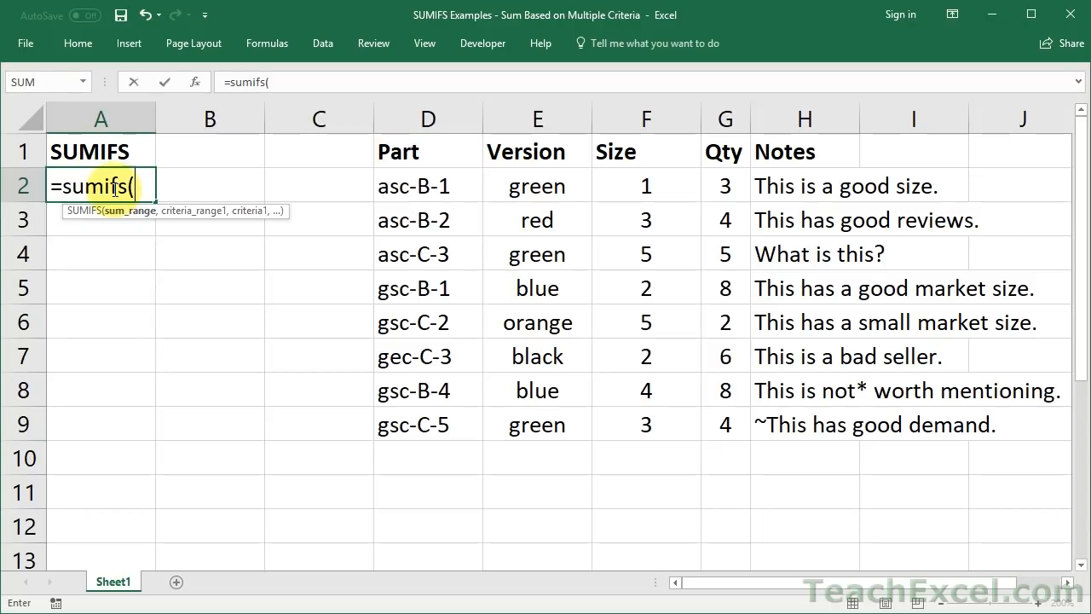
pyautogui.click(721, 188)
pyautogui.moveTo(721, 187); pyautogui.dragTo(724, 428)
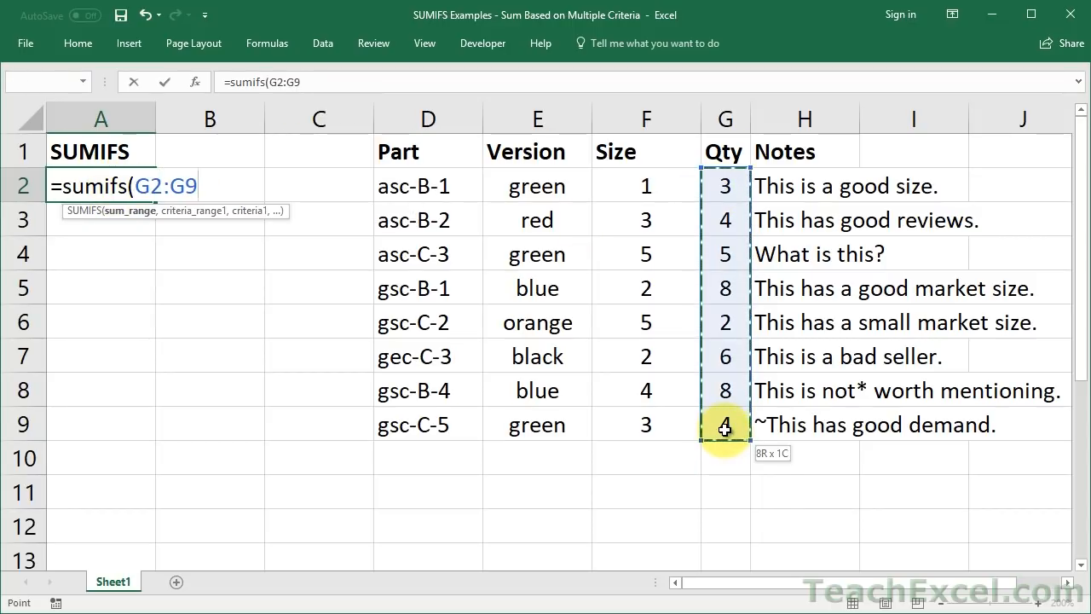
pyautogui.write(',')
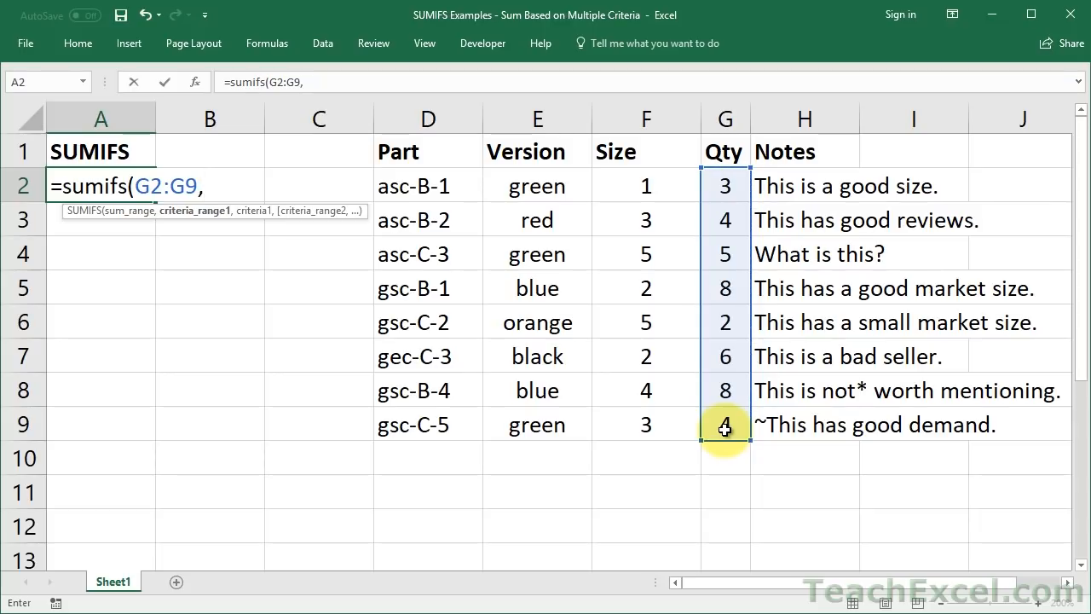
# - Complete the A2 formula with the Size values F2:F9 as the criteria range and 5 as the criterion
pyautogui.click(639, 184)
pyautogui.moveTo(631, 237); pyautogui.dragTo(630, 421)
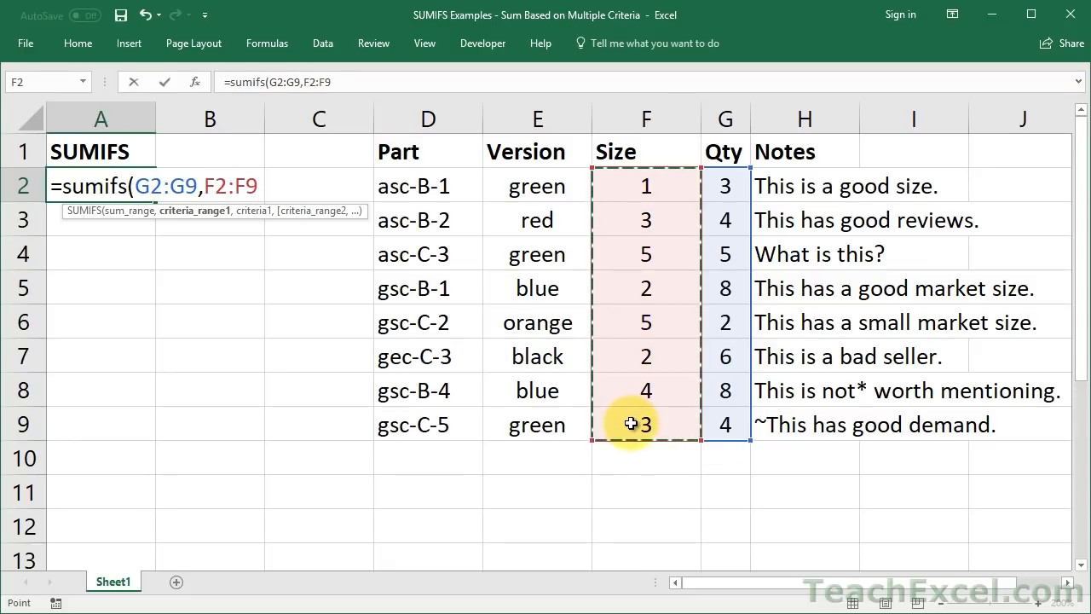
pyautogui.write(',')
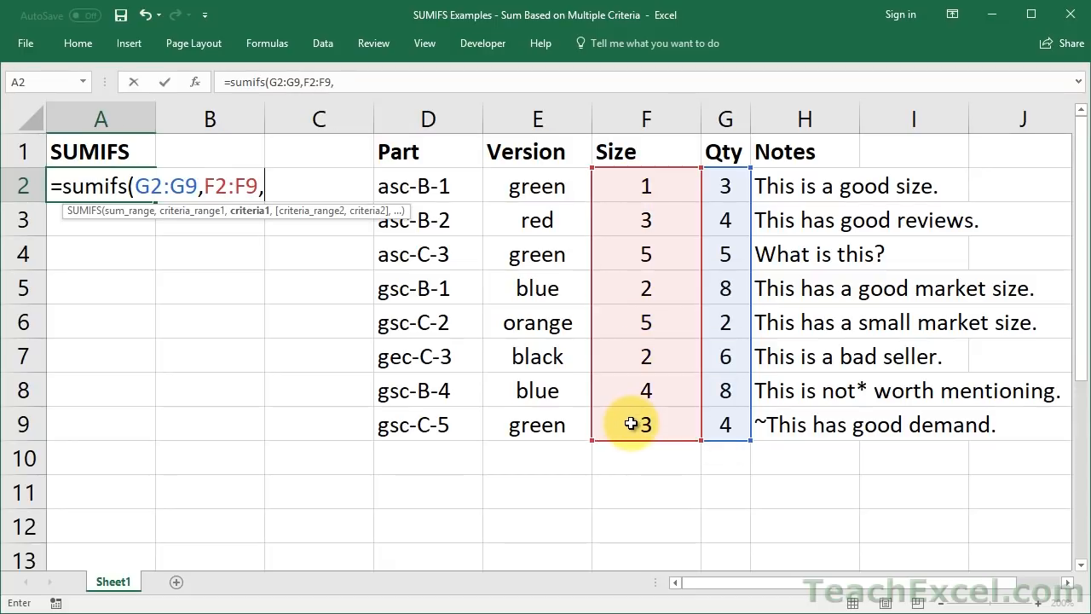
pyautogui.write('5')
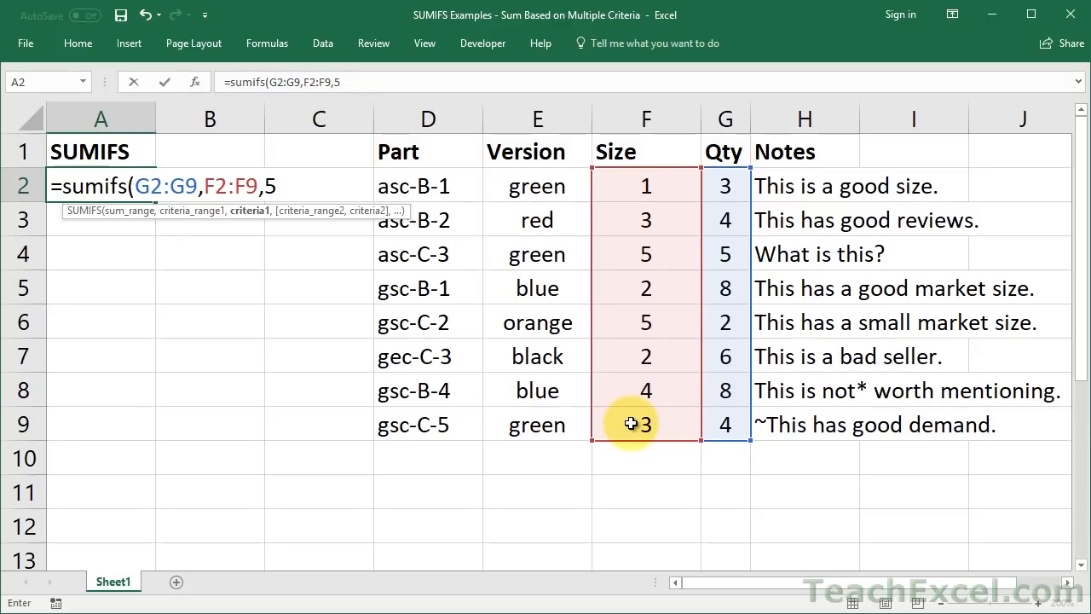
pyautogui.write(')')
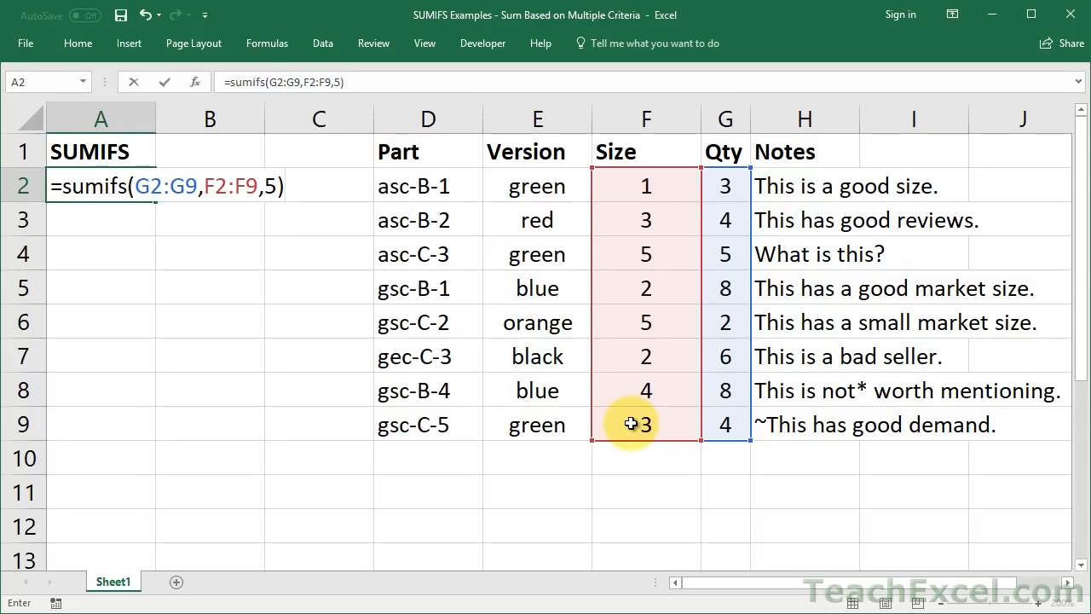
pyautogui.press('Return')
pyautogui.press('Up')
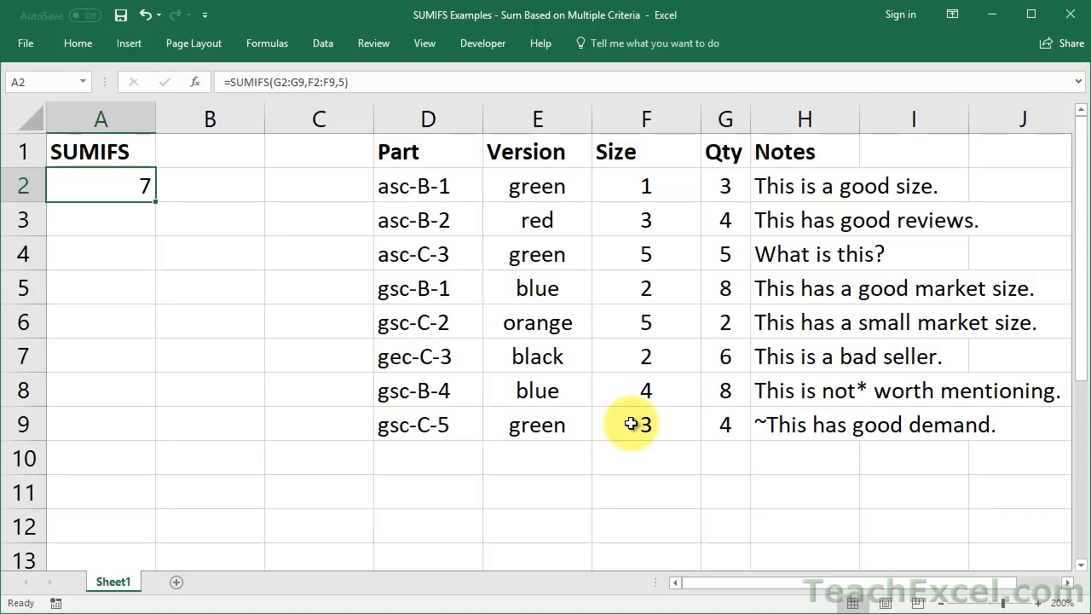
# - Check the Size and Qty cells of rows 4 and 6 against the criterion in the A2 formula
pyautogui.click(653, 251)
pyautogui.moveTo(693, 256); pyautogui.dragTo(701, 250)
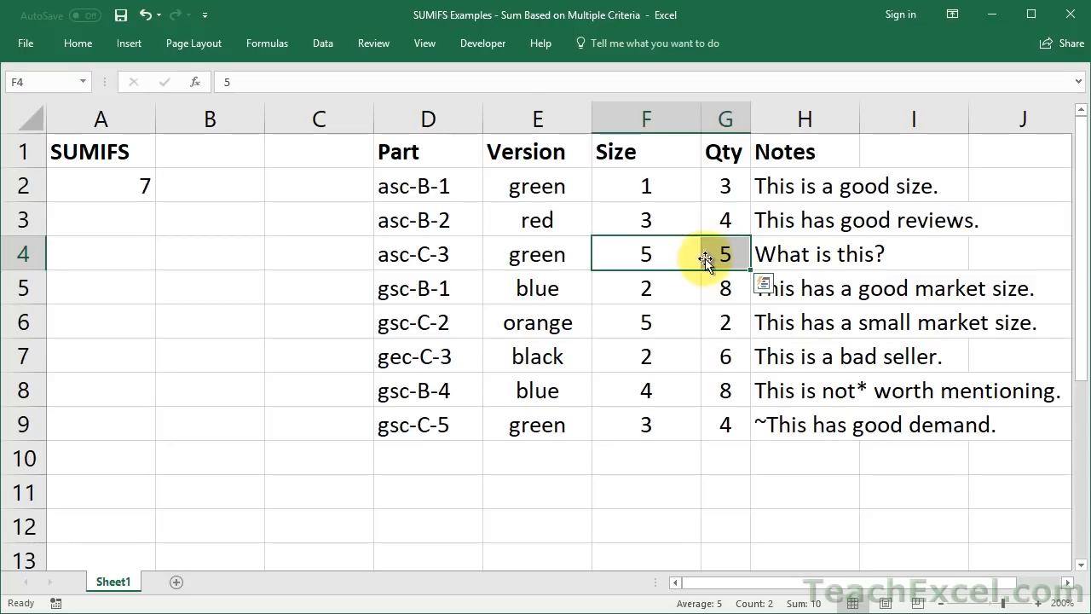
pyautogui.moveTo(687, 312); pyautogui.dragTo(715, 319)
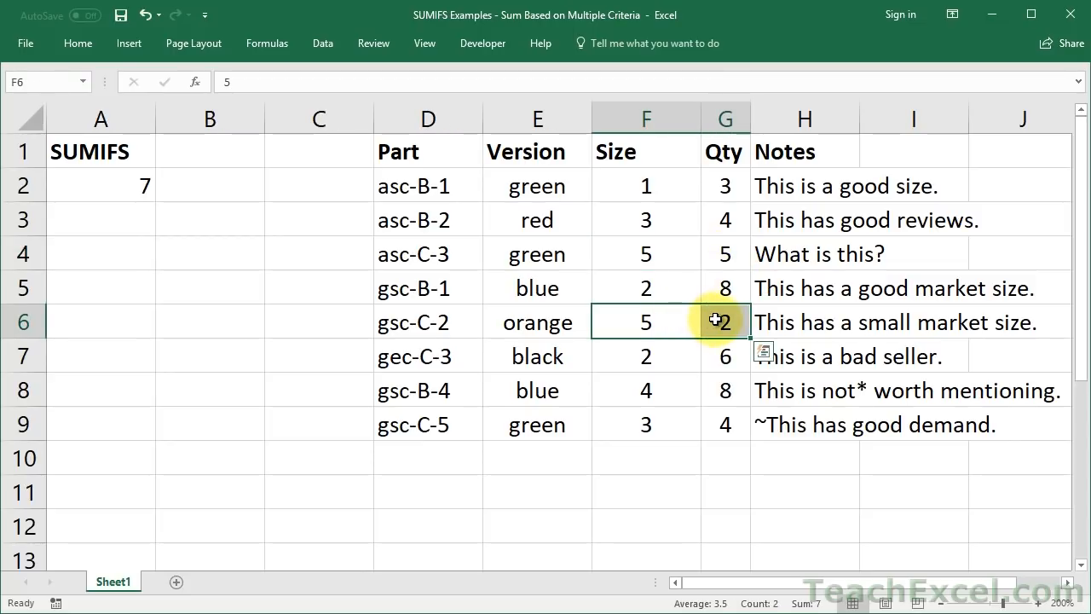
pyautogui.doubleClick(75, 186)
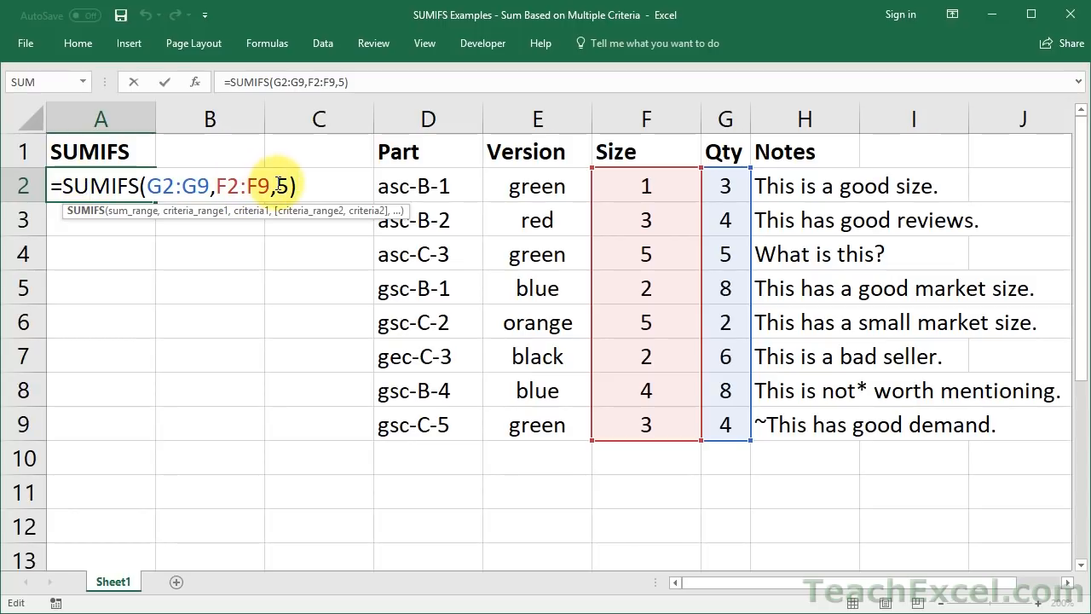
pyautogui.moveTo(277, 184); pyautogui.dragTo(290, 184)
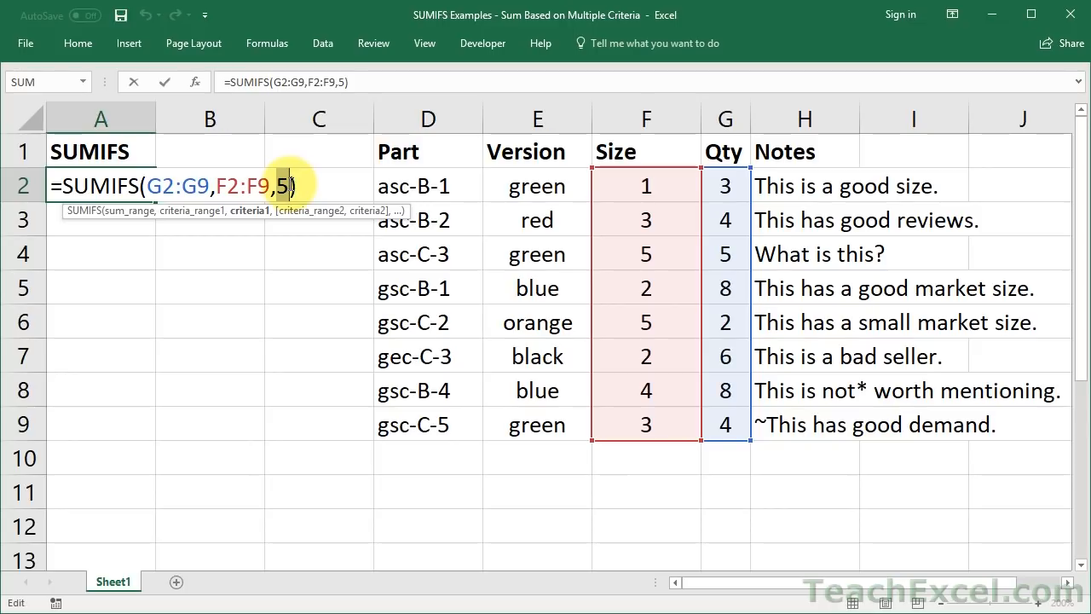
pyautogui.hotkey('ctrl', 'Return')
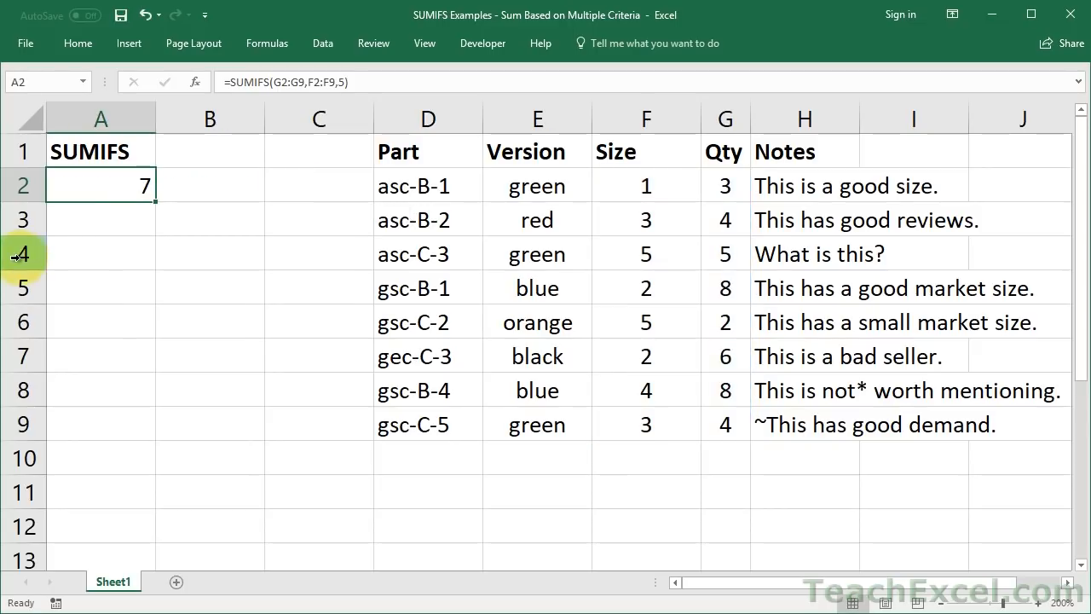
# - Begin a SUMIFS formula in cell A3 with the Qty values G2:G9 as the sum range
pyautogui.click(90, 214)
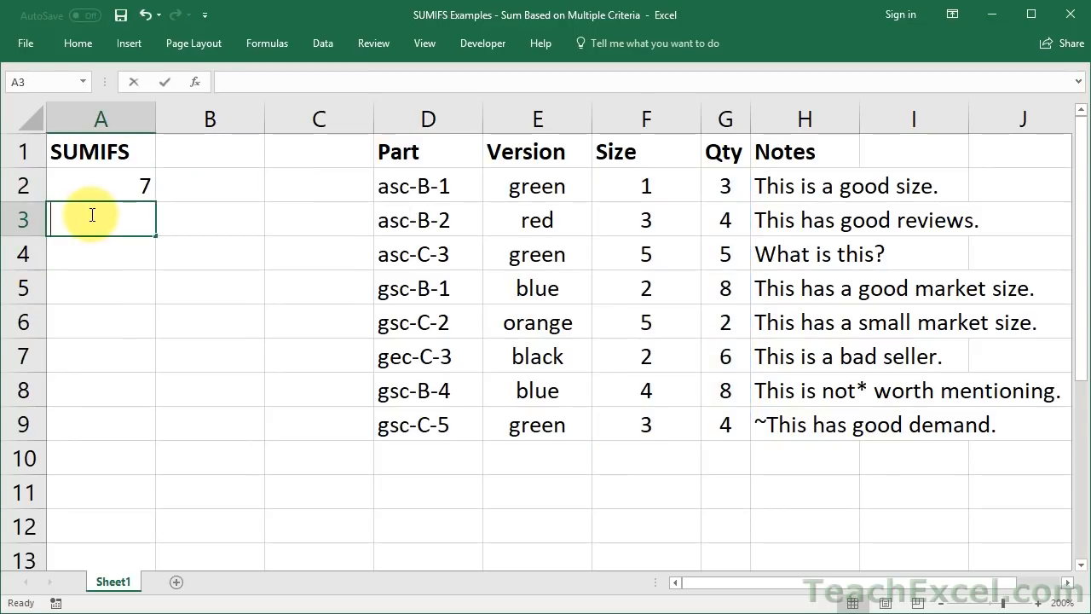
pyautogui.write('=sumifs')
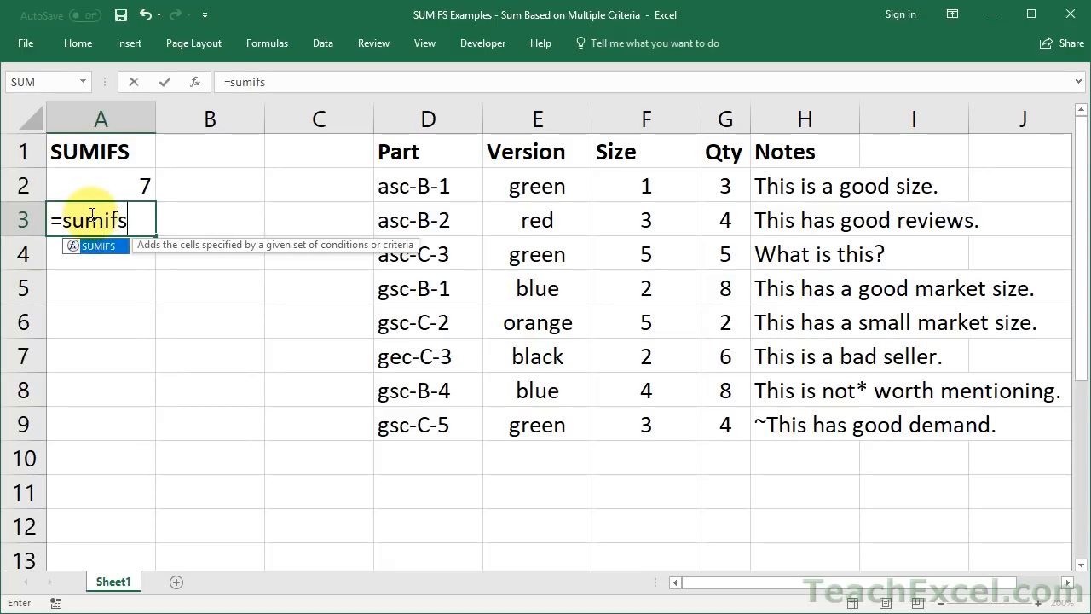
pyautogui.write('(')
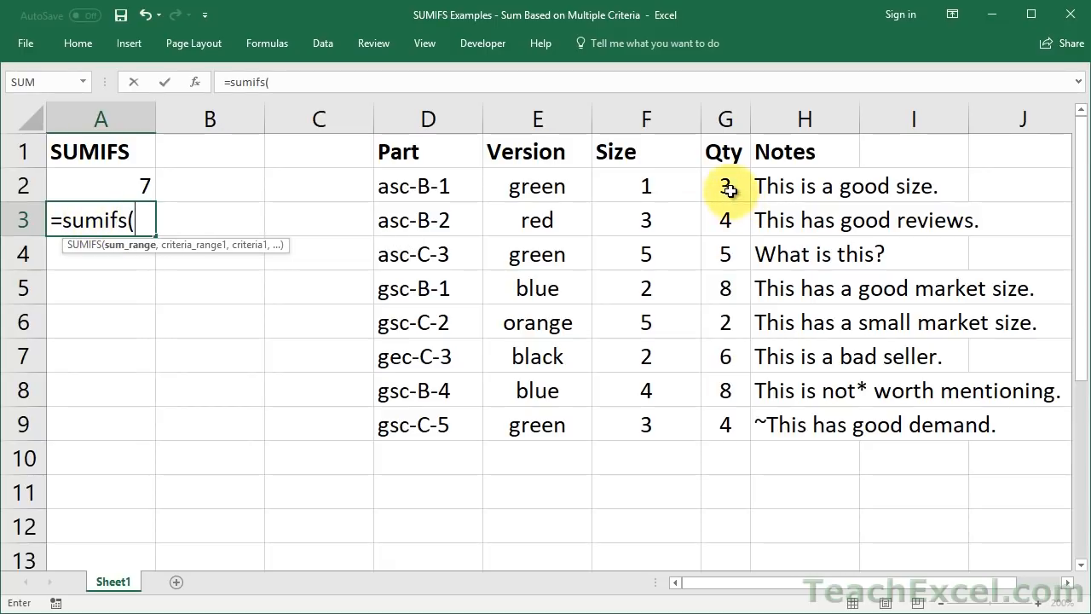
pyautogui.click(725, 186)
pyautogui.moveTo(726, 322); pyautogui.dragTo(722, 423)
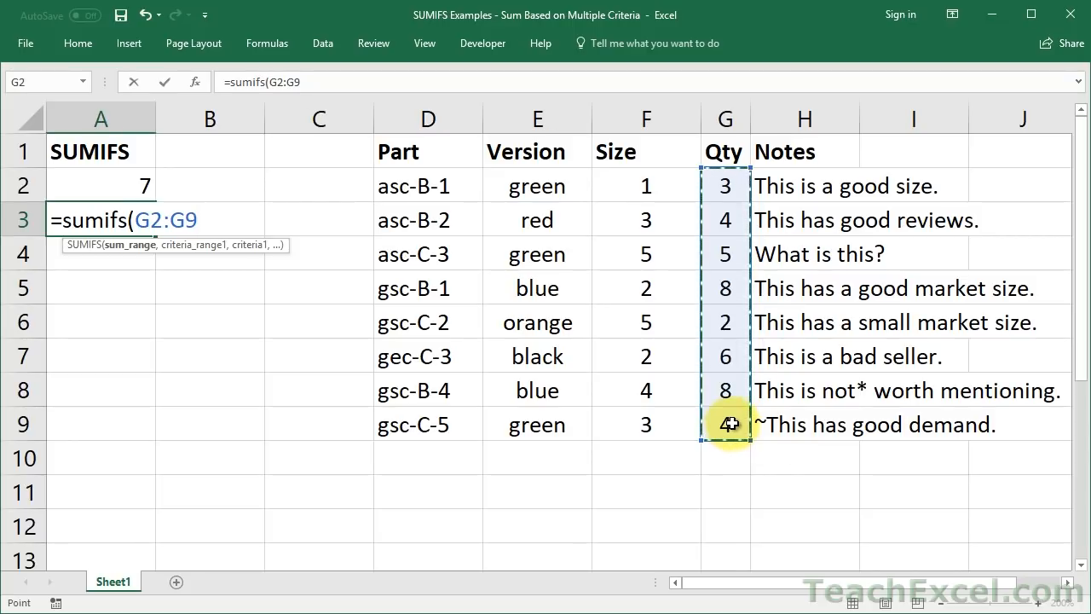
pyautogui.write(',')
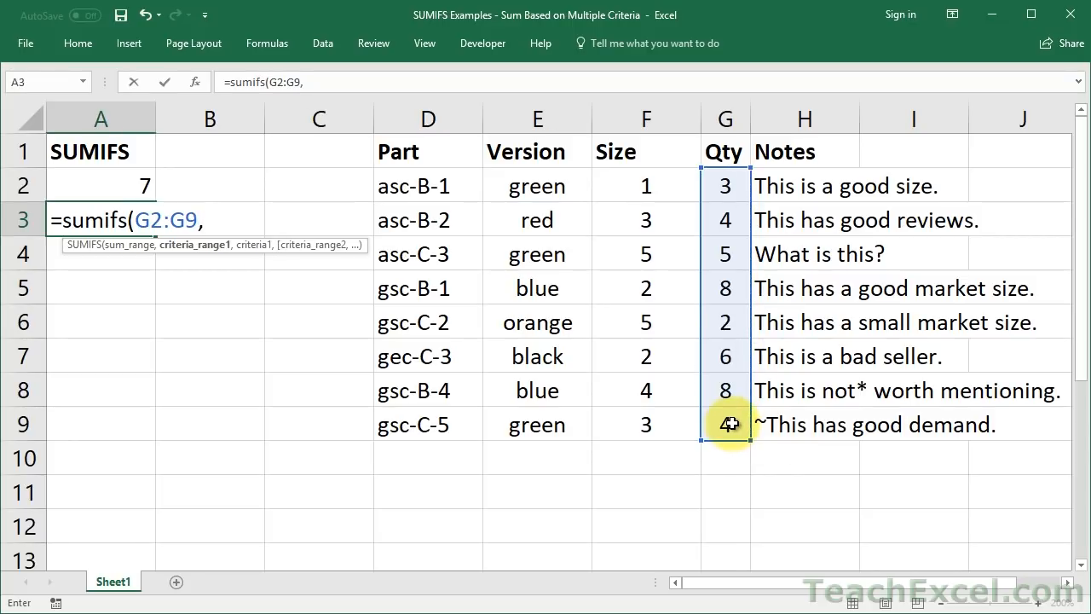
# - Complete the A3 formula with the Size values F2:F9 as the criteria range and ">2" as the criterion
pyautogui.moveTo(639, 183); pyautogui.dragTo(621, 428)
pyautogui.write(',')
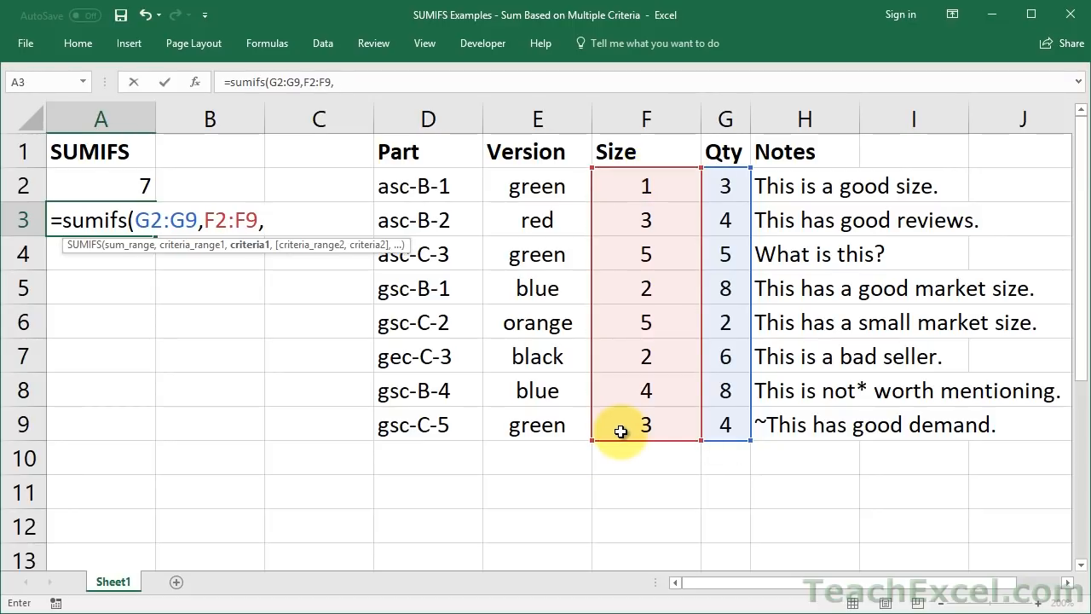
pyautogui.write('">2")')
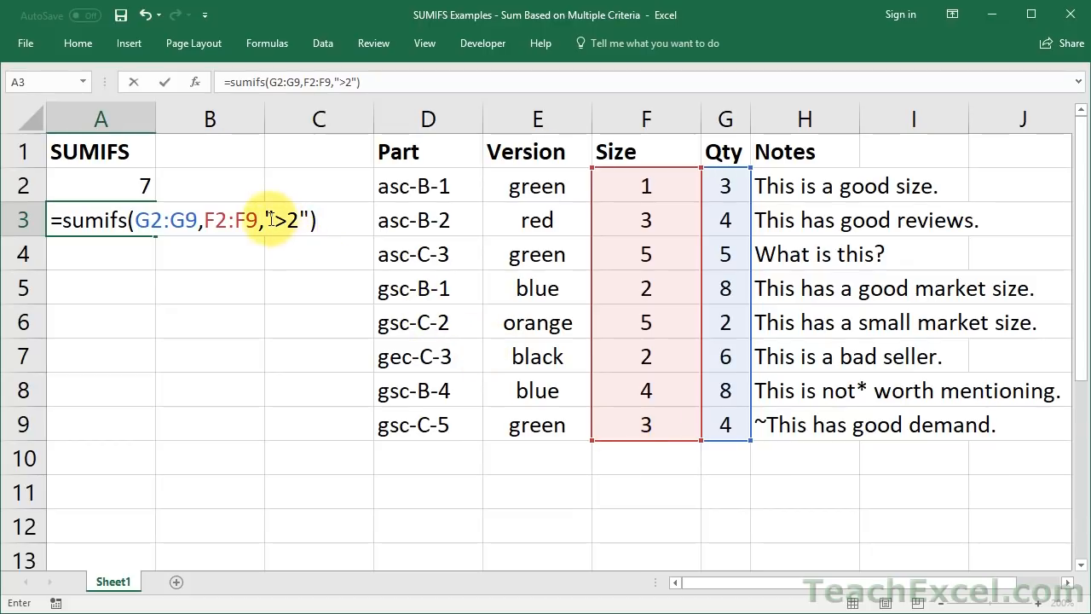
pyautogui.moveTo(268, 220); pyautogui.dragTo(310, 218)
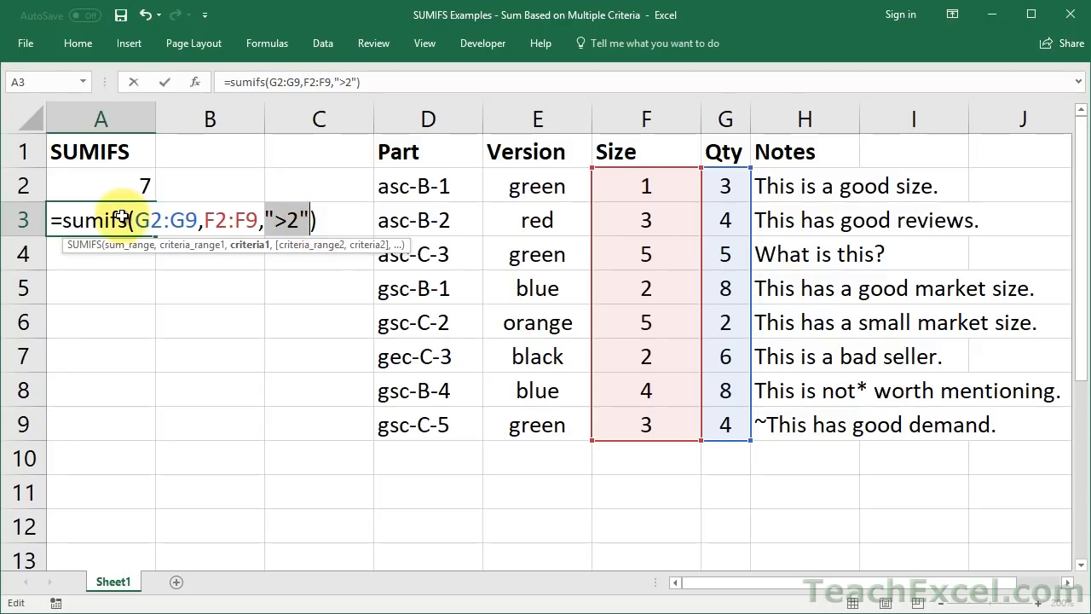
pyautogui.hotkey('ctrl', 'Return')
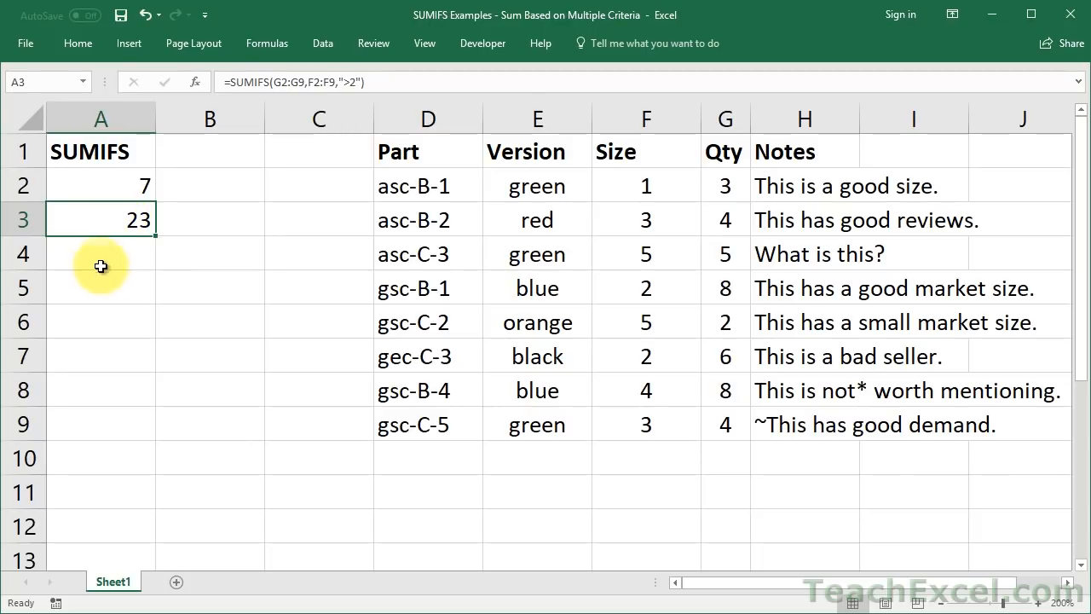
# - Begin a SUMIFS formula in cell A4 with the Qty values G2:G9 as the sum range
pyautogui.click(102, 251)
pyautogui.doubleClick(102, 256)
pyautogui.write('=sumifs(')
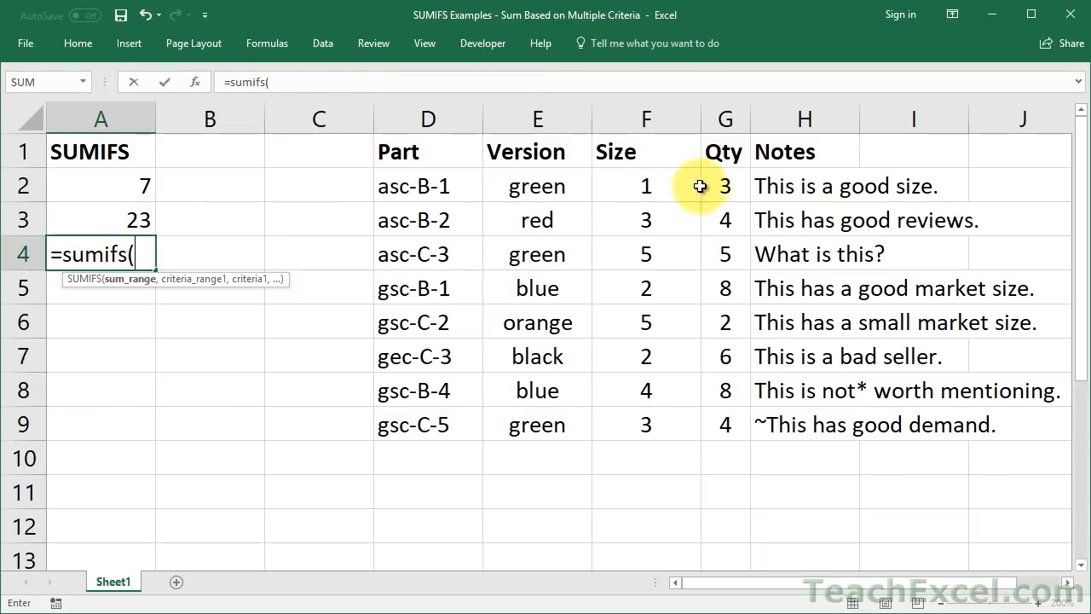
pyautogui.moveTo(706, 181); pyautogui.dragTo(713, 431)
pyautogui.write(',')
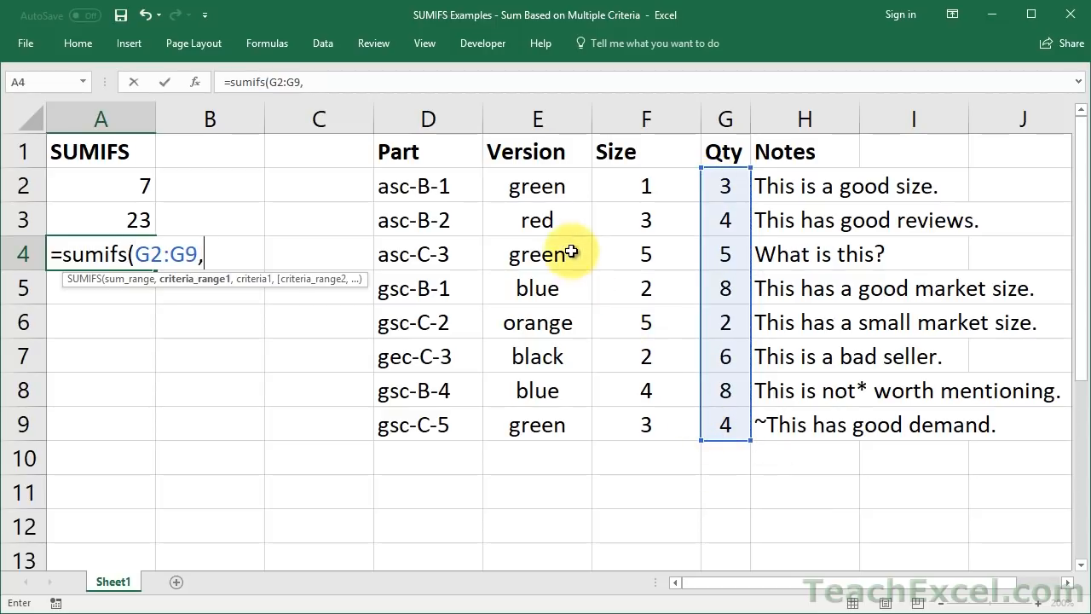
# - Complete the A4 formula with the Version values E2:E9 as the criteria range and "green" as the criterion
pyautogui.click(542, 184)
pyautogui.moveTo(533, 294); pyautogui.dragTo(518, 430)
pyautogui.write(',')
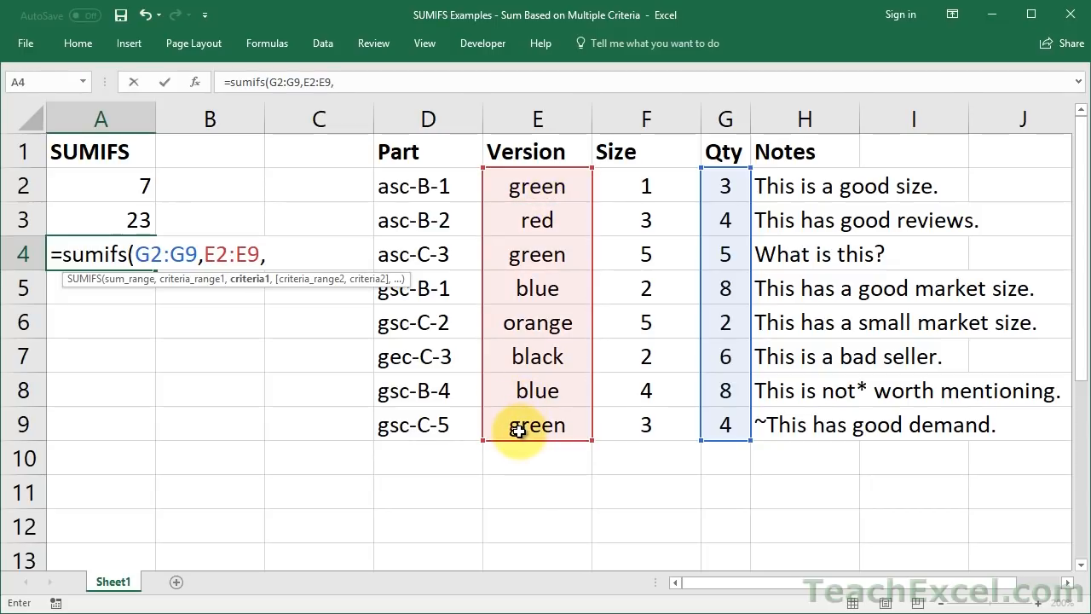
pyautogui.write('"gree')
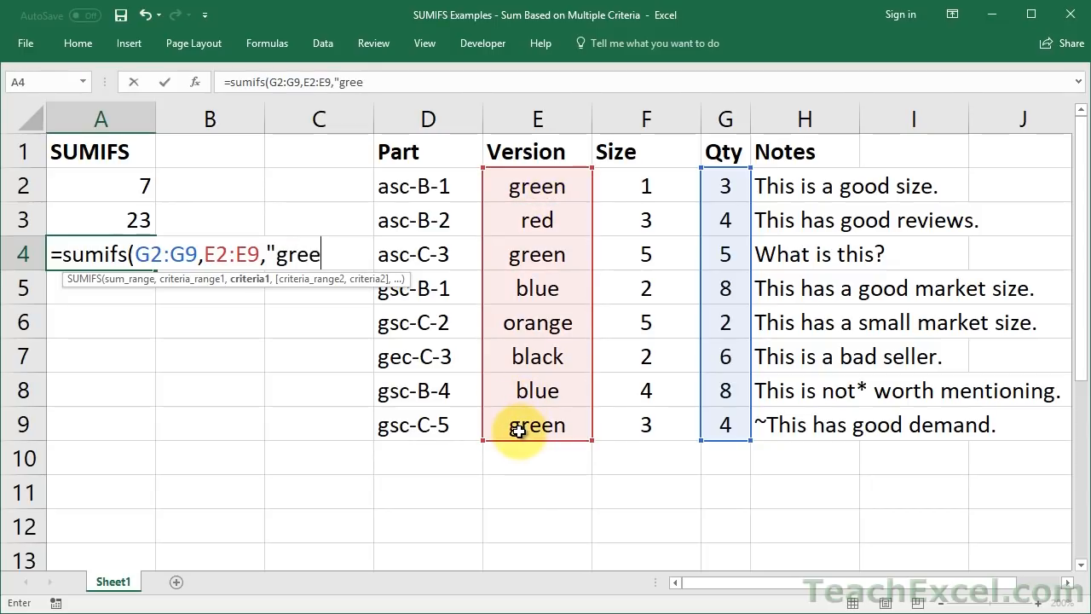
pyautogui.write('n")')
pyautogui.hotkey('ctrl', 'Return')
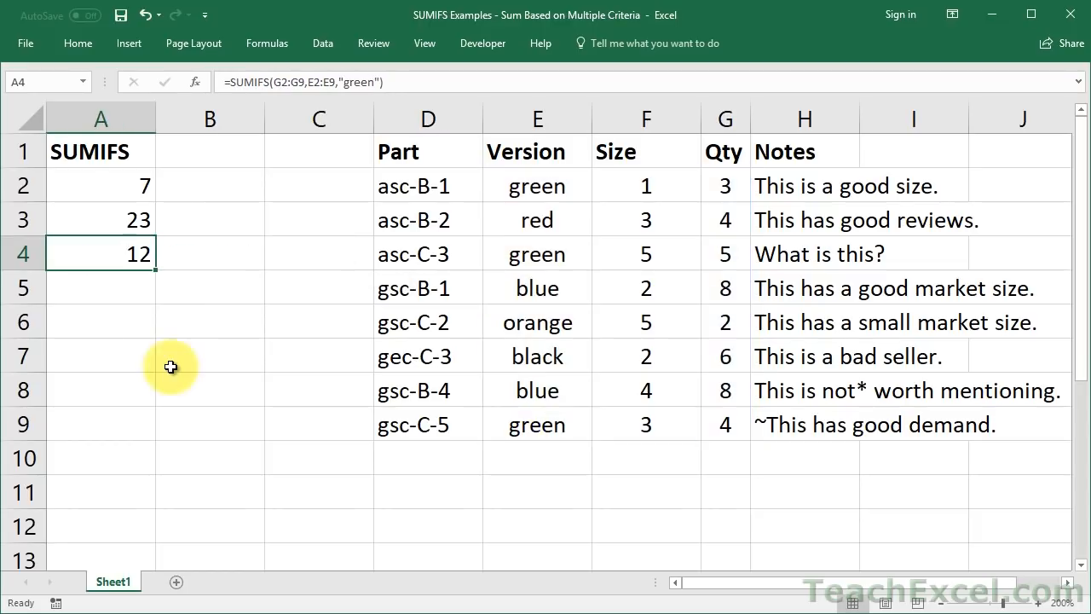
# - Begin a SUMIFS formula in cell A5 with sum range G2:G9 and the Size values F2:F9 matched against ">2" as the first criterion
pyautogui.doubleClick(85, 284)
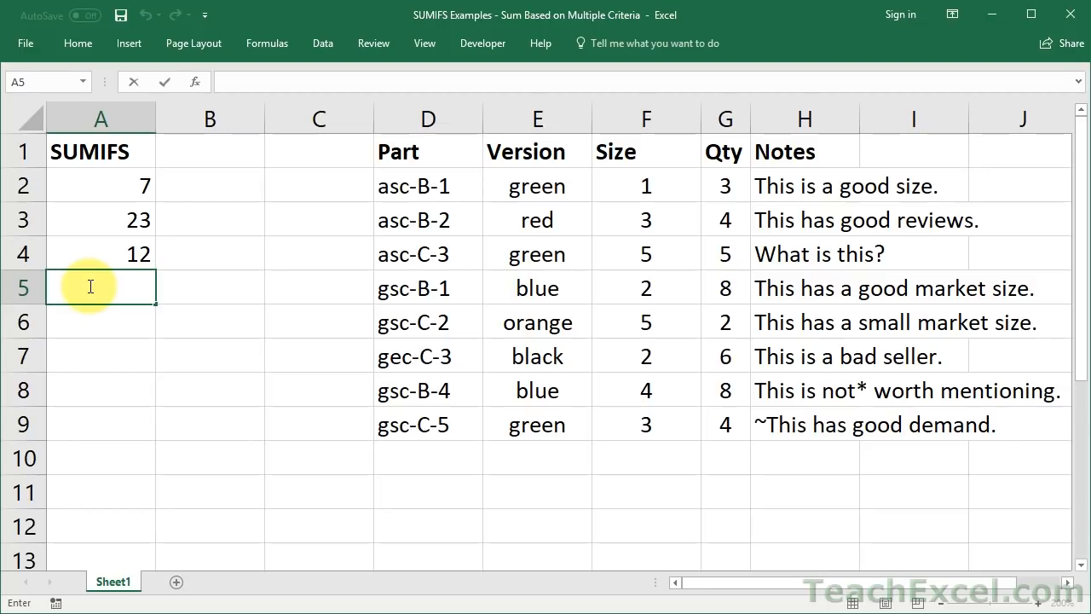
pyautogui.write('=sumifs(')
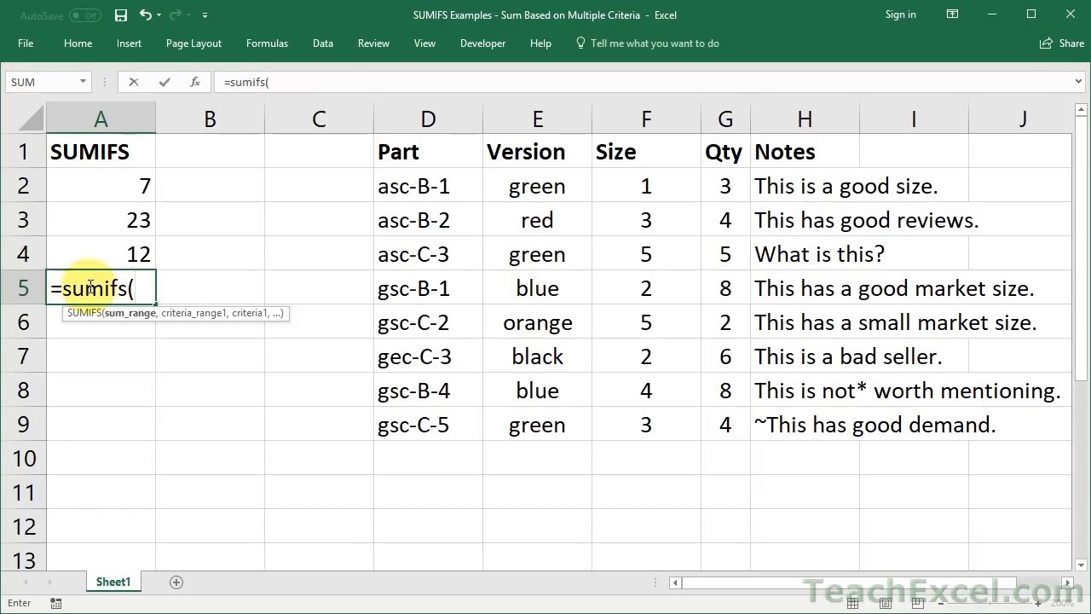
pyautogui.moveTo(722, 188); pyautogui.dragTo(716, 431)
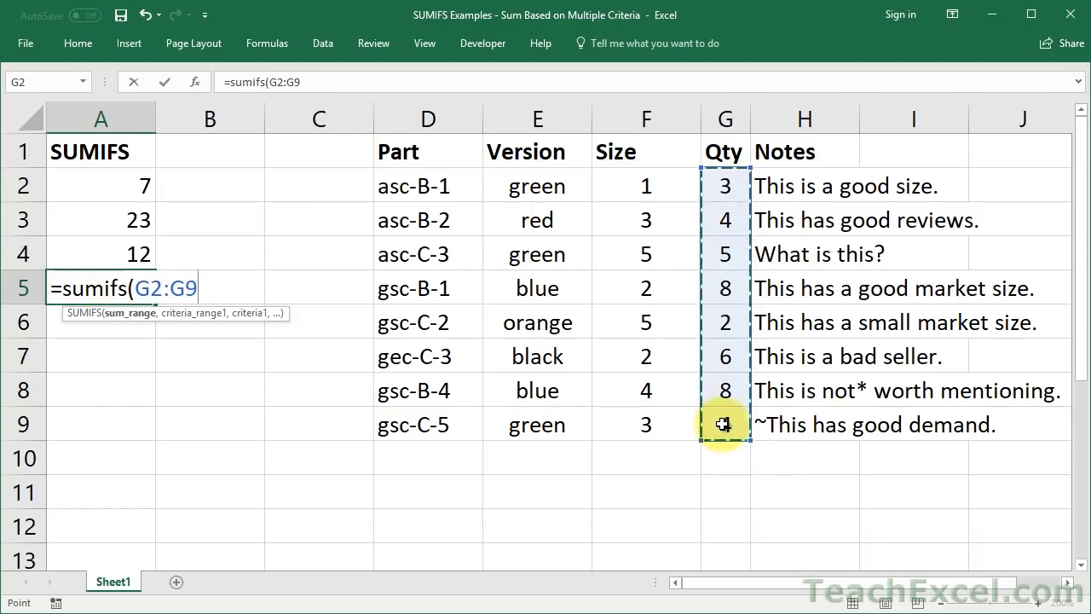
pyautogui.write(',')
pyautogui.moveTo(635, 184); pyautogui.dragTo(639, 423)
pyautogui.write(',">')
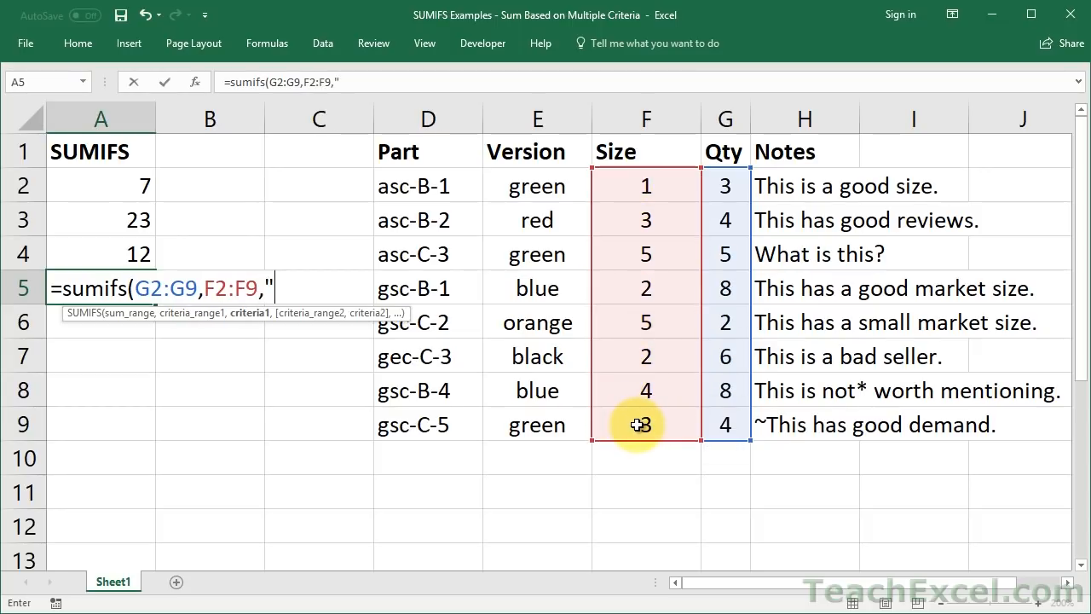
pyautogui.write('2')
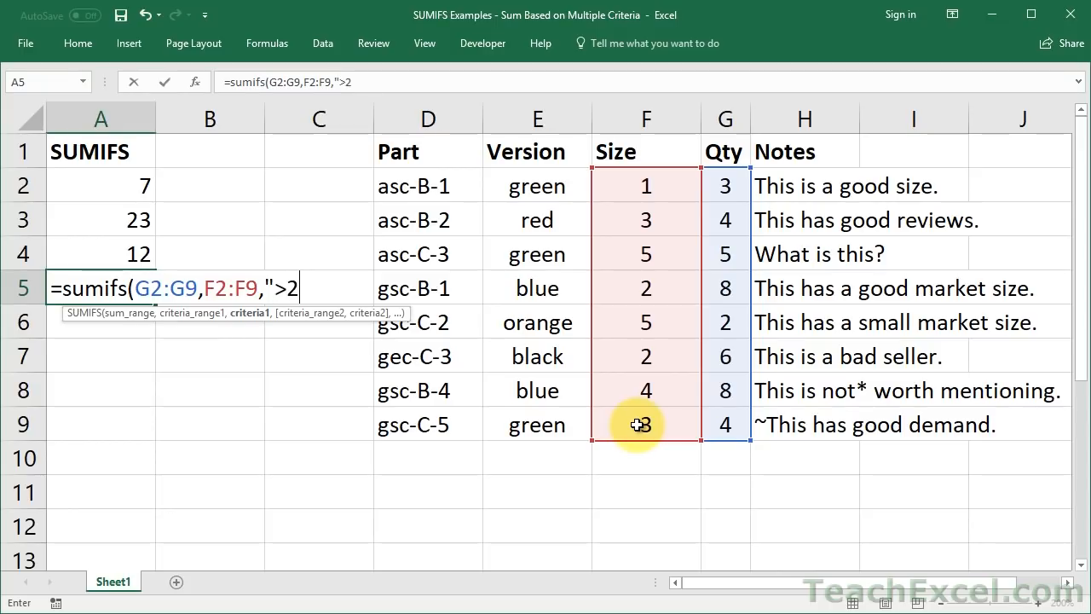
pyautogui.write('",')
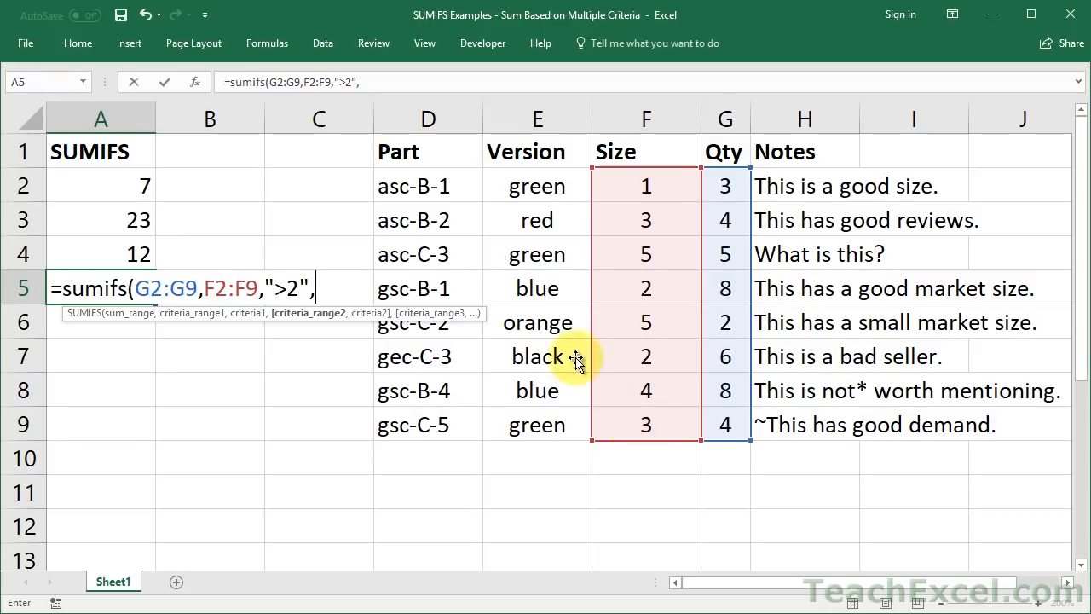
# - Complete the A5 formula with the Version values E2:E9 as the second criteria range and "green" as its criterion
pyautogui.moveTo(530, 185); pyautogui.dragTo(517, 429)
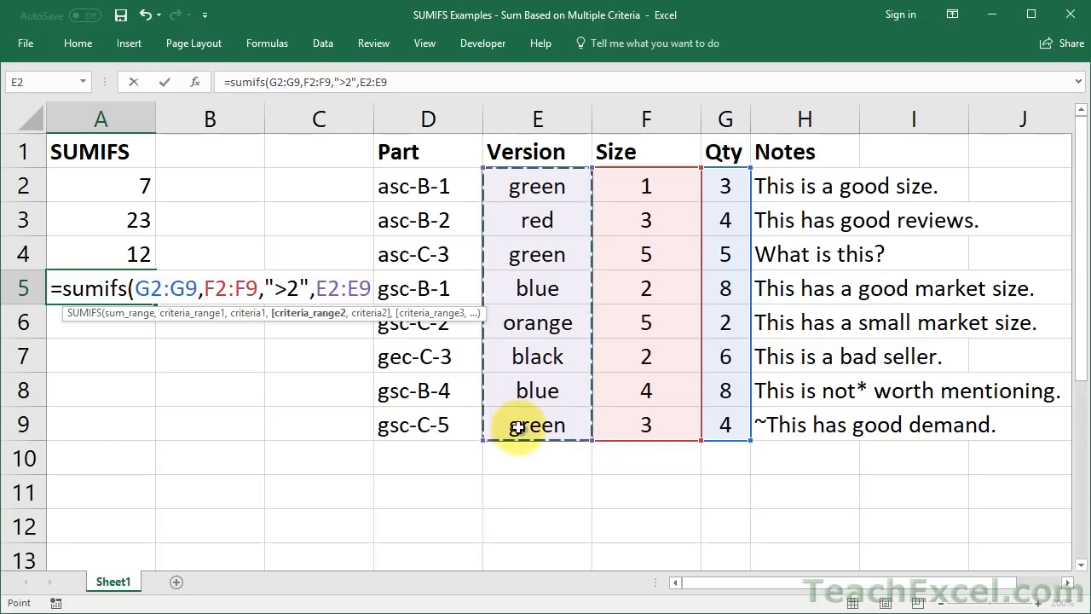
pyautogui.write(',"green')
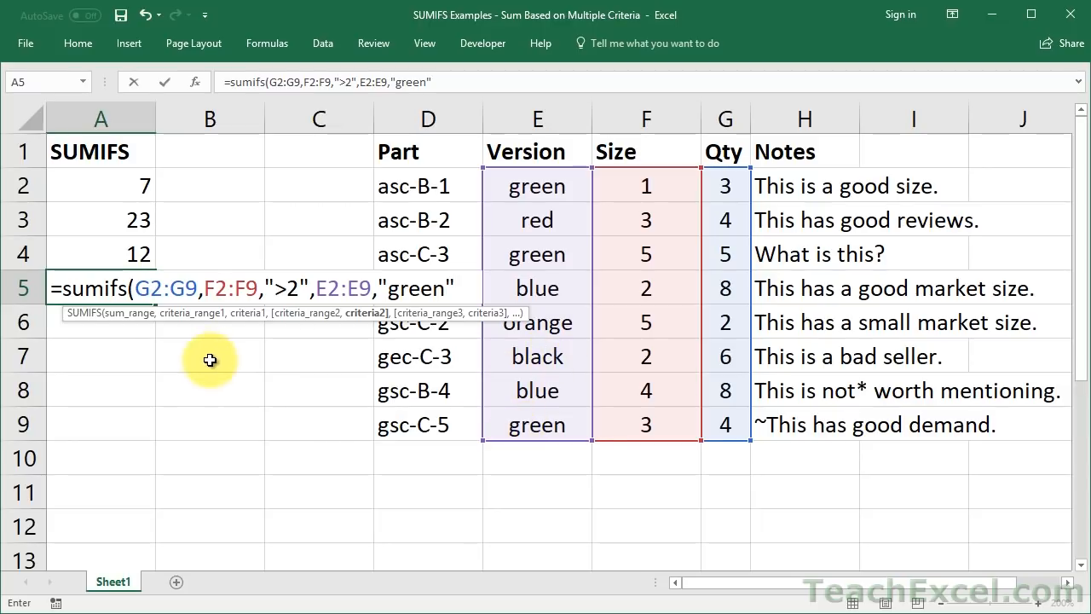
pyautogui.moveTo(204, 283); pyautogui.dragTo(456, 288)
pyautogui.click(389, 288)
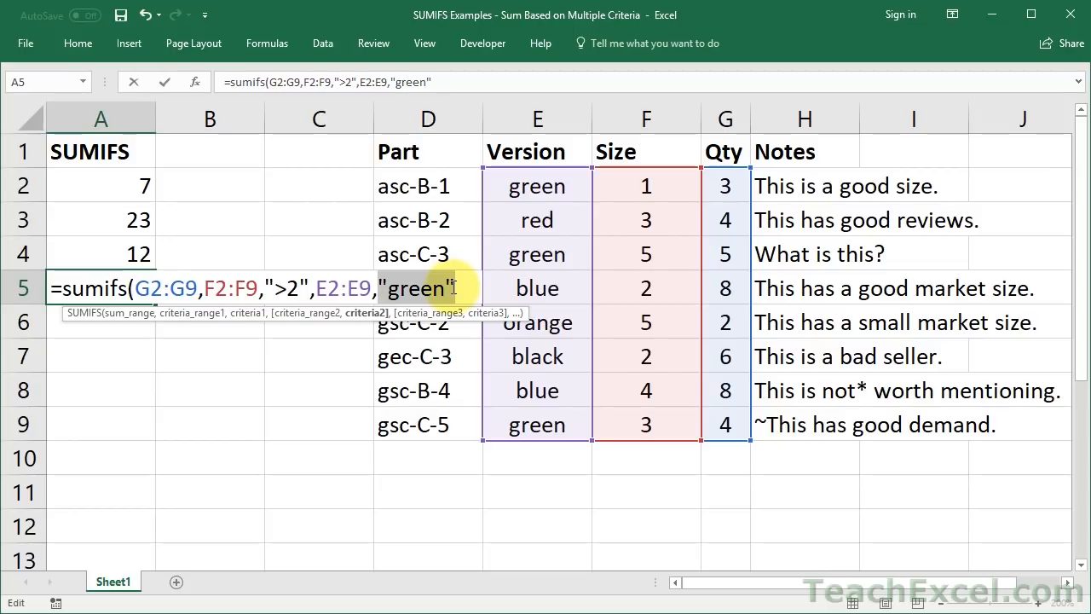
pyautogui.click(456, 288)
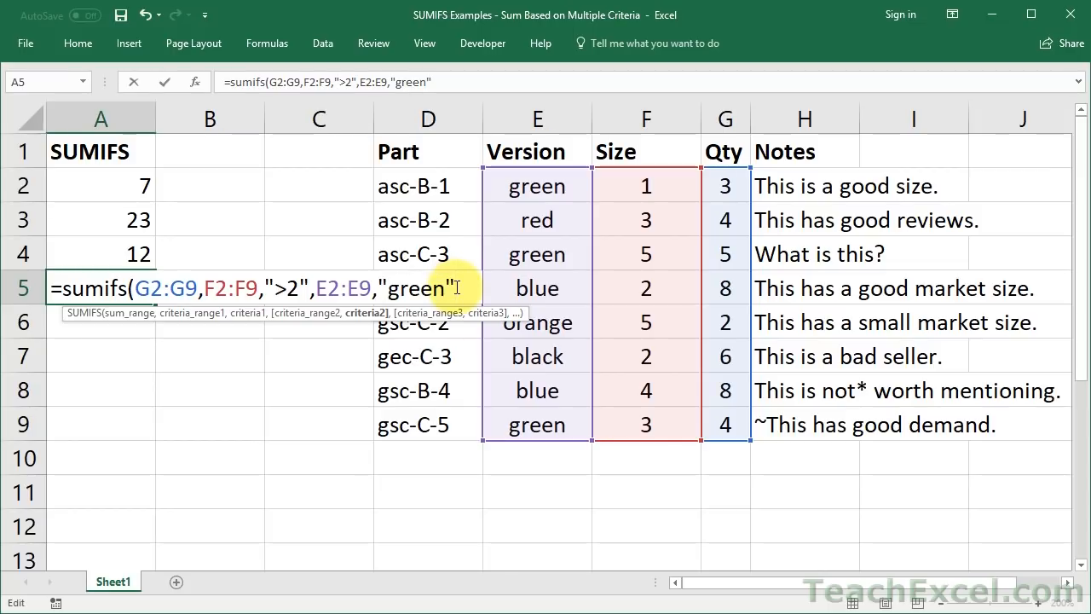
pyautogui.write(')')
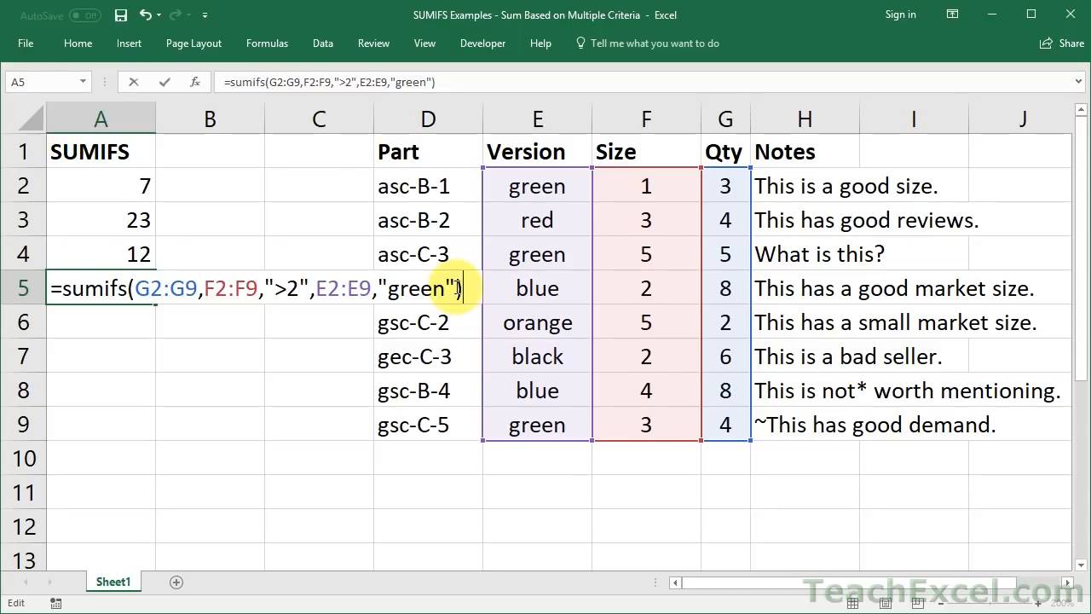
pyautogui.hotkey('ctrl', 'Return')
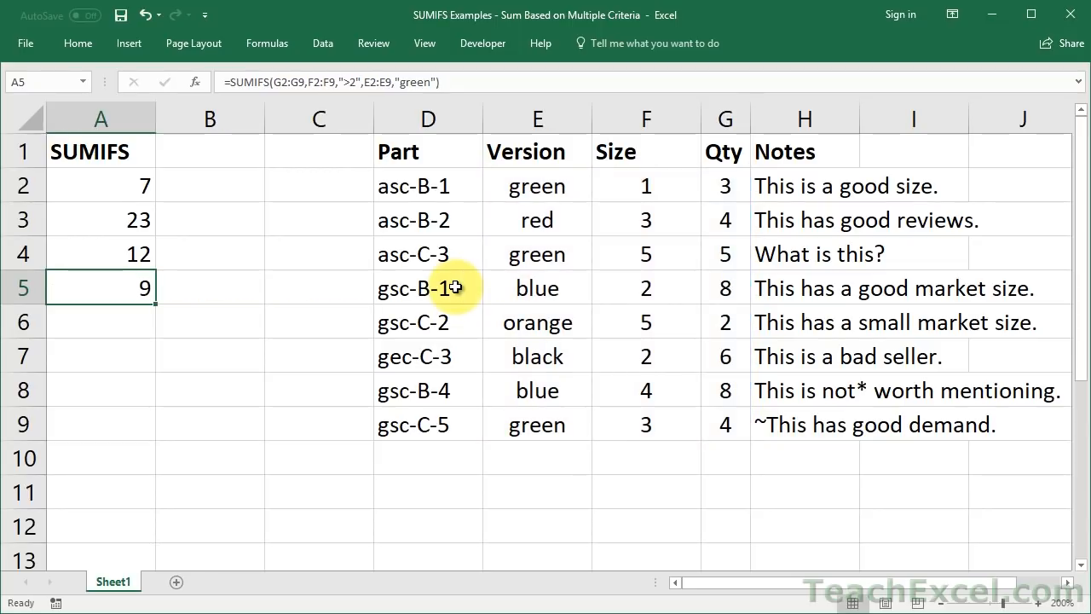
# - Check the Version, Size and Qty cells of the green rows 4, 9 and 2 against the A5 criteria
pyautogui.moveTo(736, 252); pyautogui.dragTo(568, 258)
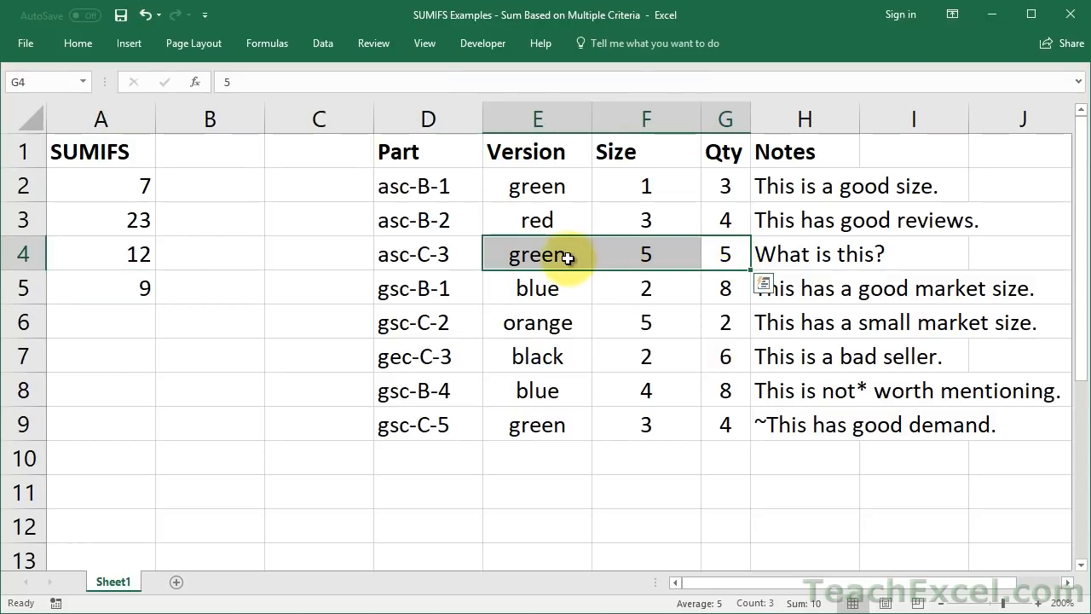
pyautogui.moveTo(555, 421); pyautogui.dragTo(712, 428)
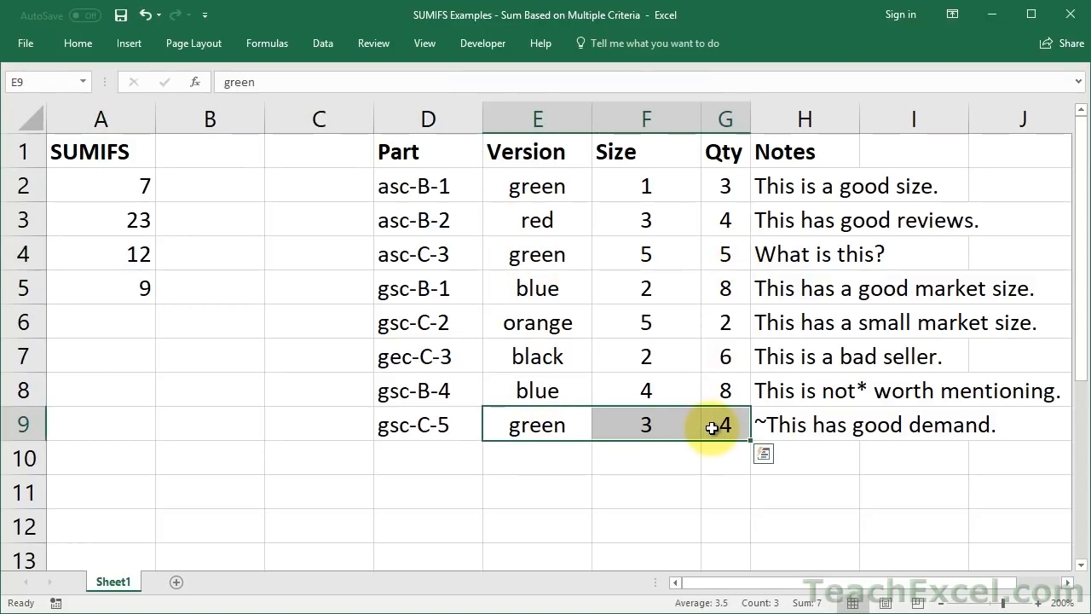
pyautogui.moveTo(556, 195); pyautogui.dragTo(714, 186)
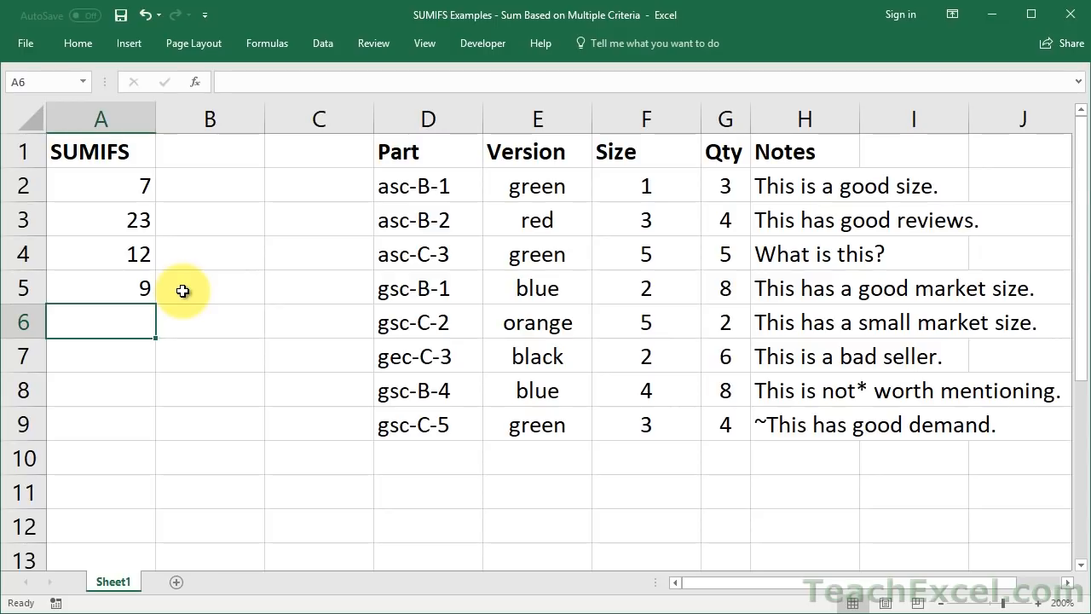
pyautogui.write('<')
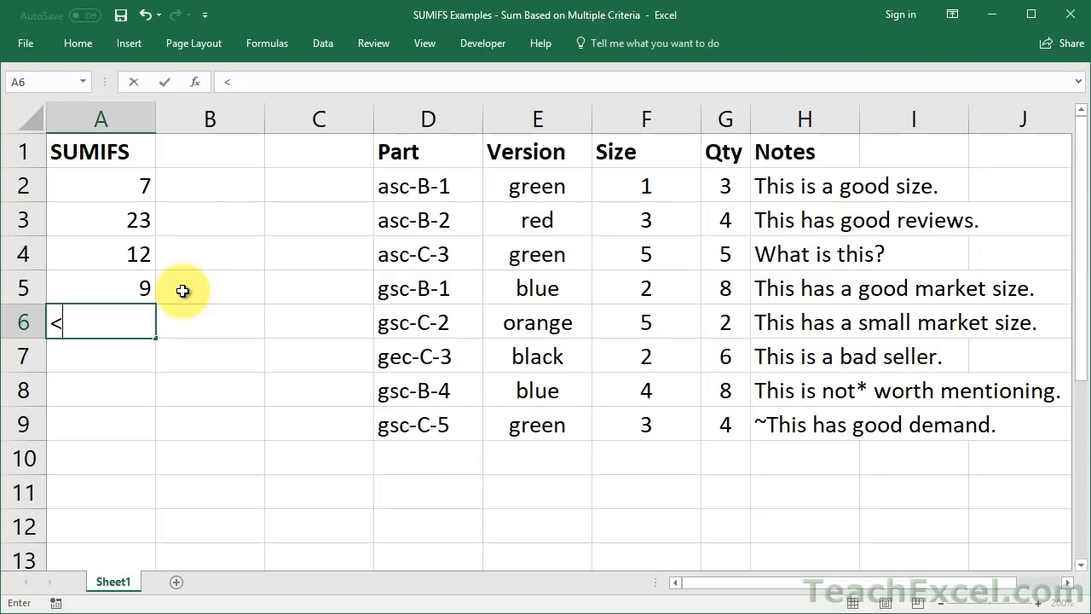
pyautogui.press('BackSpace')
pyautogui.write('>')
pyautogui.press('BackSpace')
pyautogui.write('<=')
pyautogui.press('BackSpace')
pyautogui.press('BackSpace')
pyautogui.write('>=')
pyautogui.press('BackSpace')
pyautogui.press('BackSpace')
pyautogui.write('<>')
pyautogui.press('BackSpace')
pyautogui.press('BackSpace')
# - Enter a SUMIFS formula in cell A6 that sums the Qty values G2:G9 where the Size values F2:F9 meet ">=3"
pyautogui.write('=sumifs(')
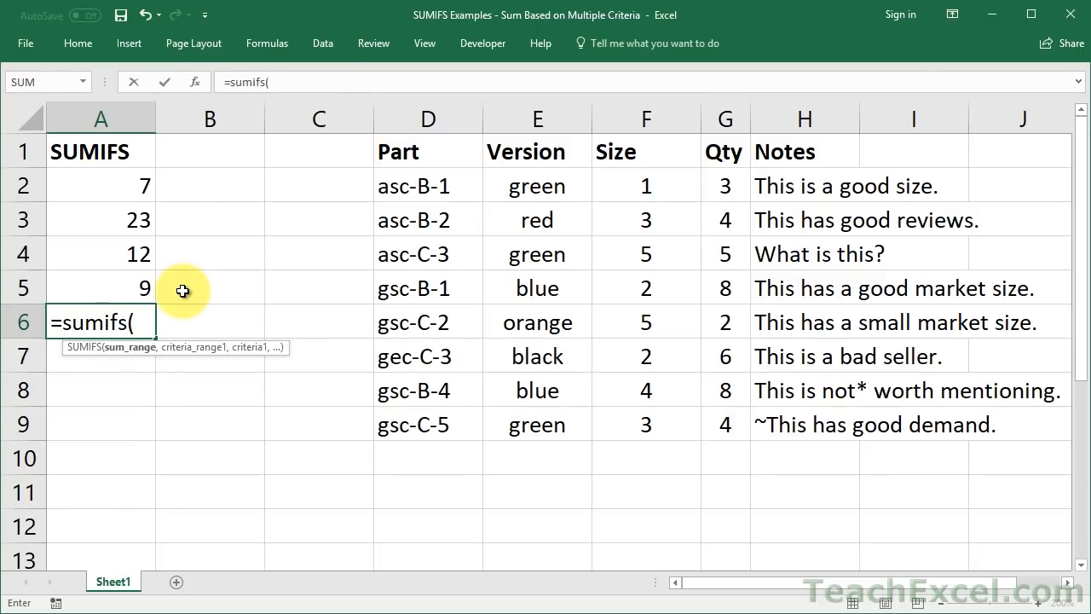
pyautogui.moveTo(729, 182); pyautogui.dragTo(720, 423)
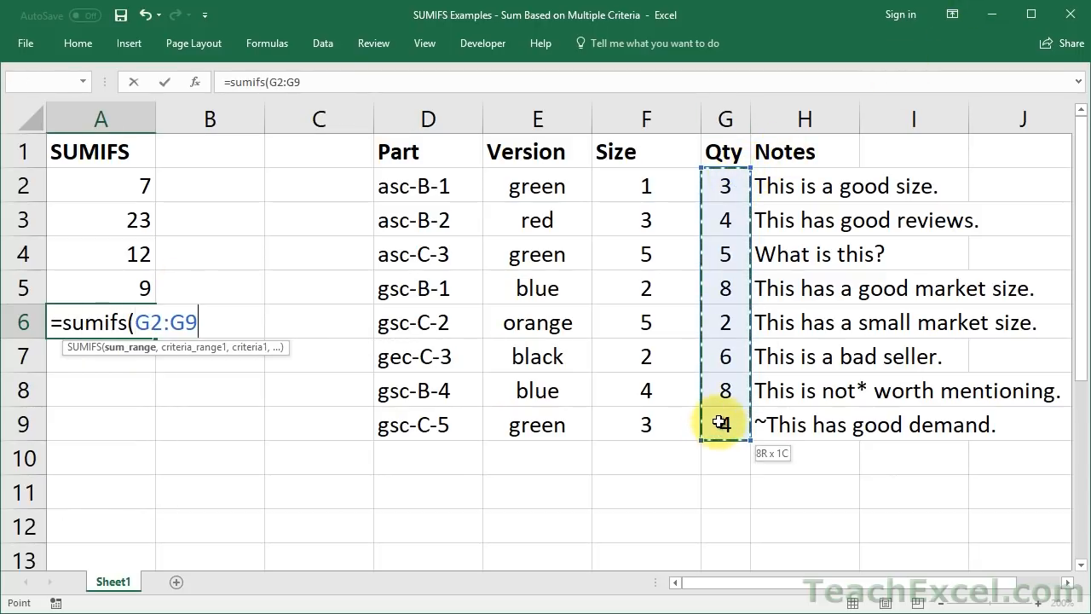
pyautogui.write(',')
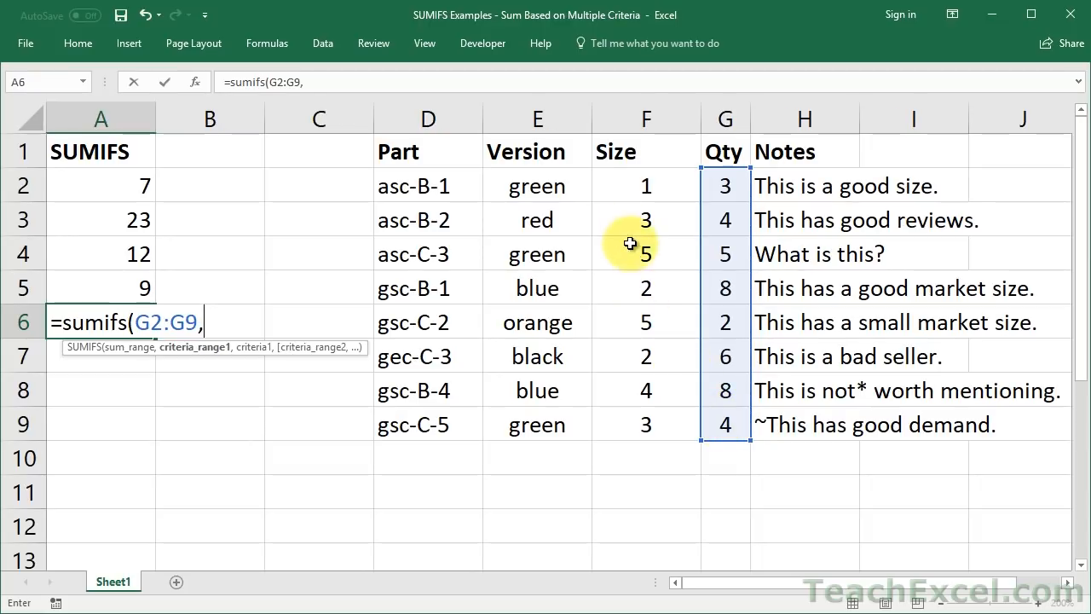
pyautogui.moveTo(617, 196); pyautogui.dragTo(647, 425)
pyautogui.write(',">')
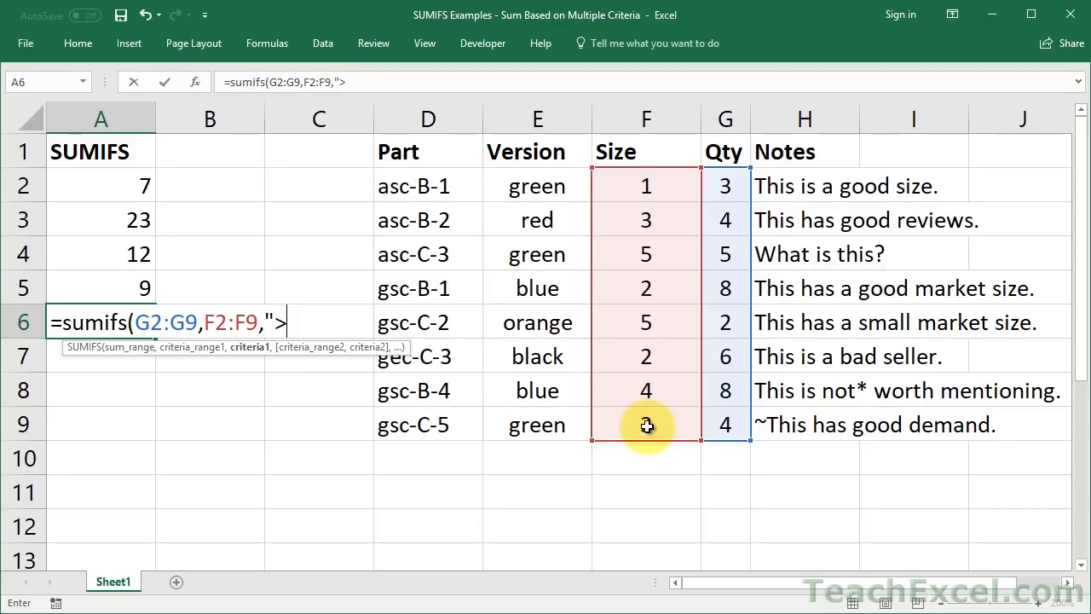
pyautogui.write('=3")')
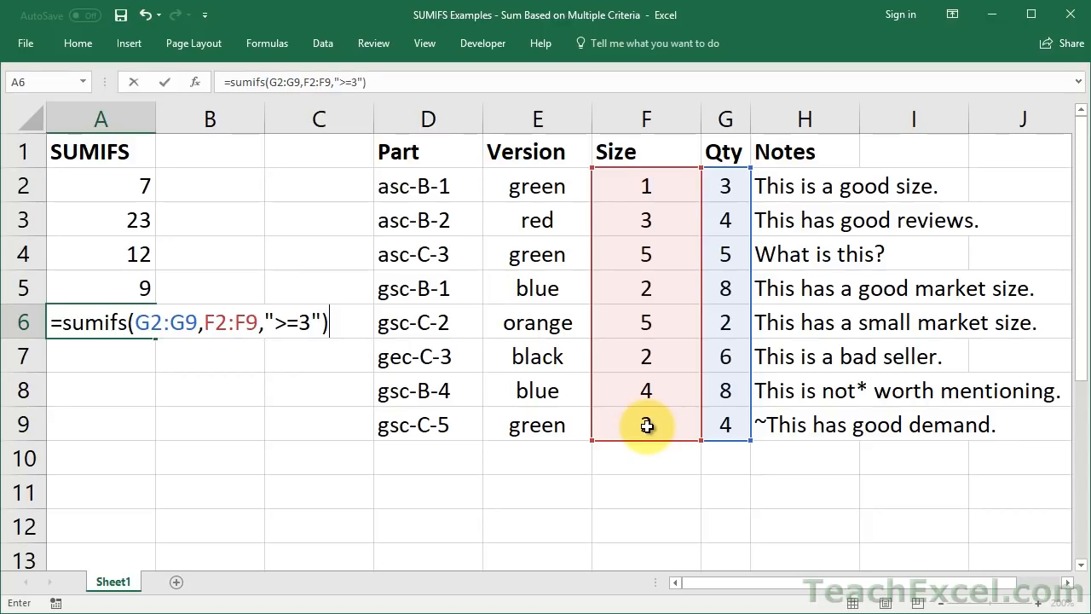
pyautogui.hotkey('ctrl', 'Return')
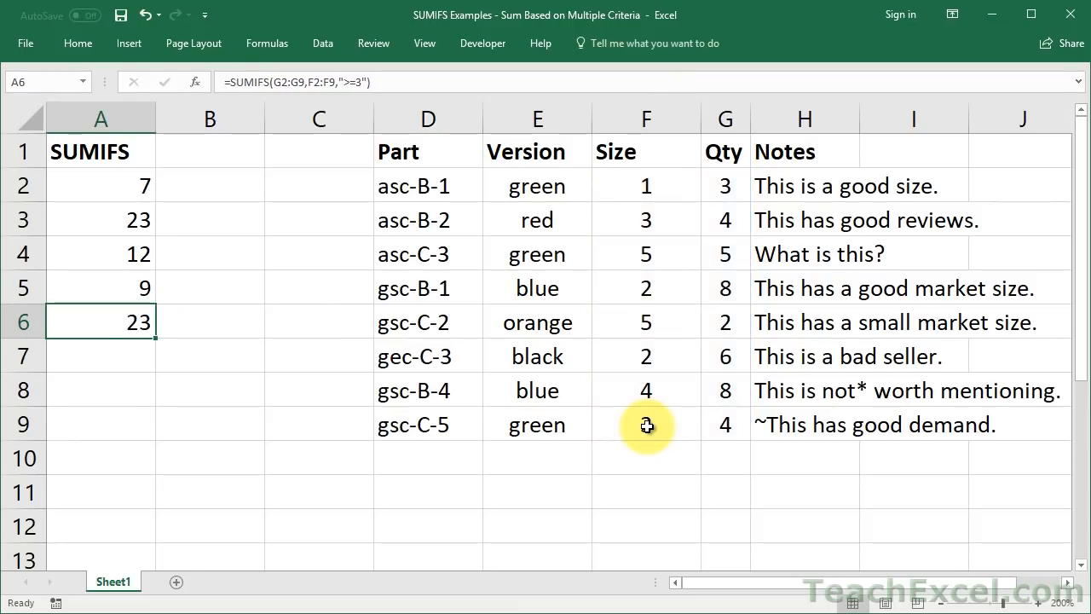
# - Examine the comparison operator in the A6 formula's criterion without changing the formula
pyautogui.doubleClick(90, 328)
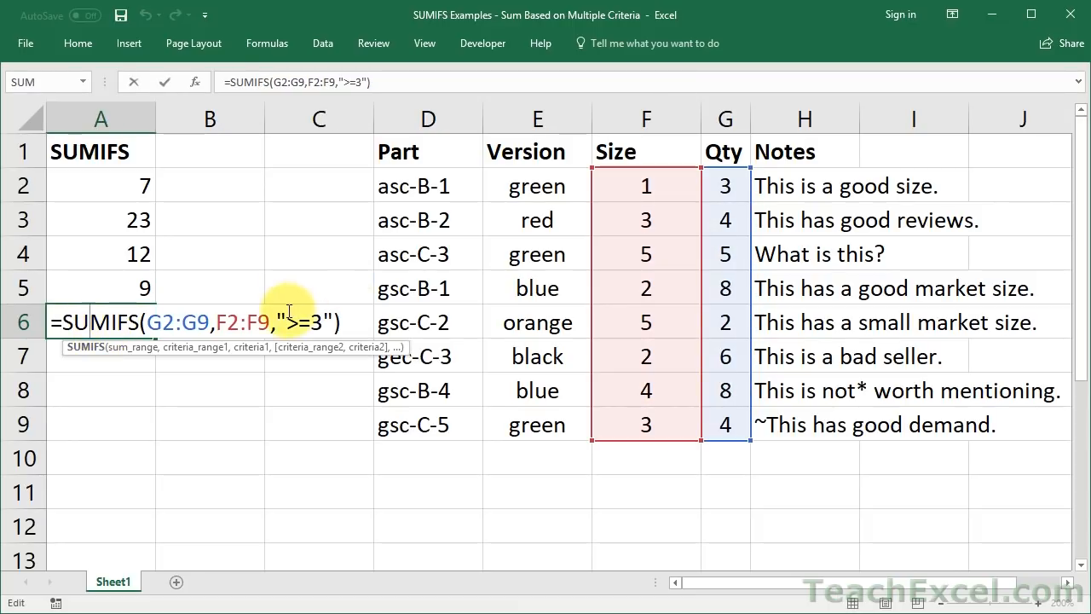
pyautogui.moveTo(287, 322); pyautogui.dragTo(311, 323)
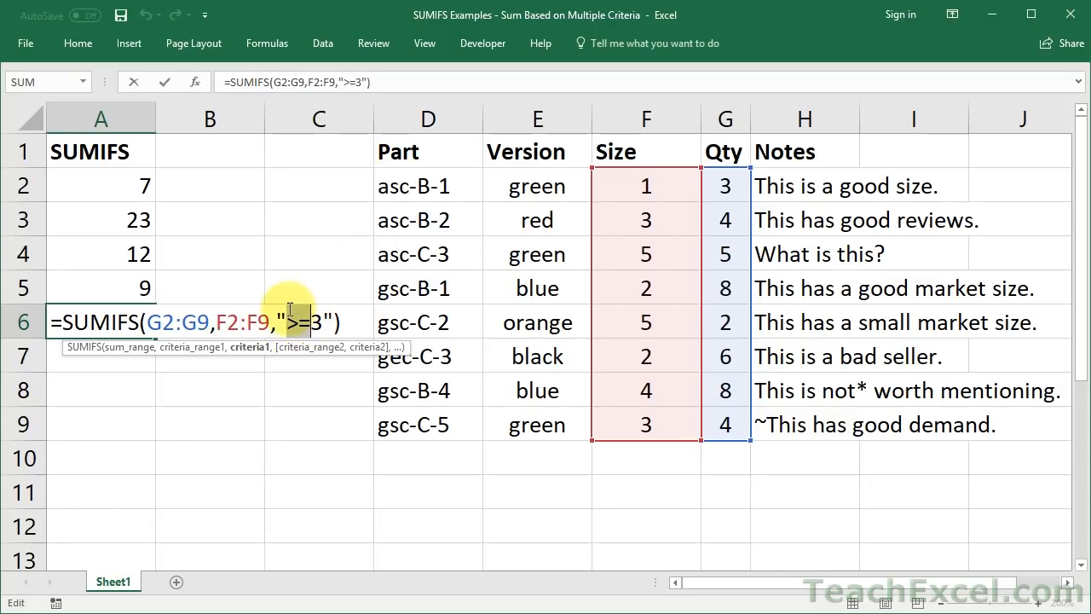
pyautogui.press('Escape')
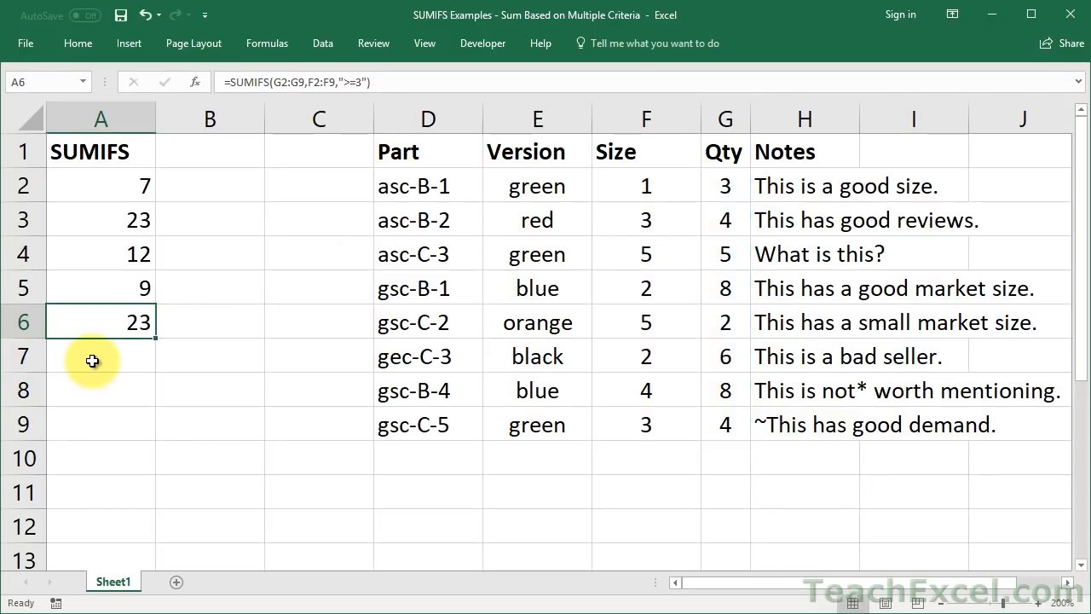
# - Begin a SUMIFS formula in cell A7 with the Qty values G2:G9 as the sum range
pyautogui.click(94, 361)
pyautogui.write('=')
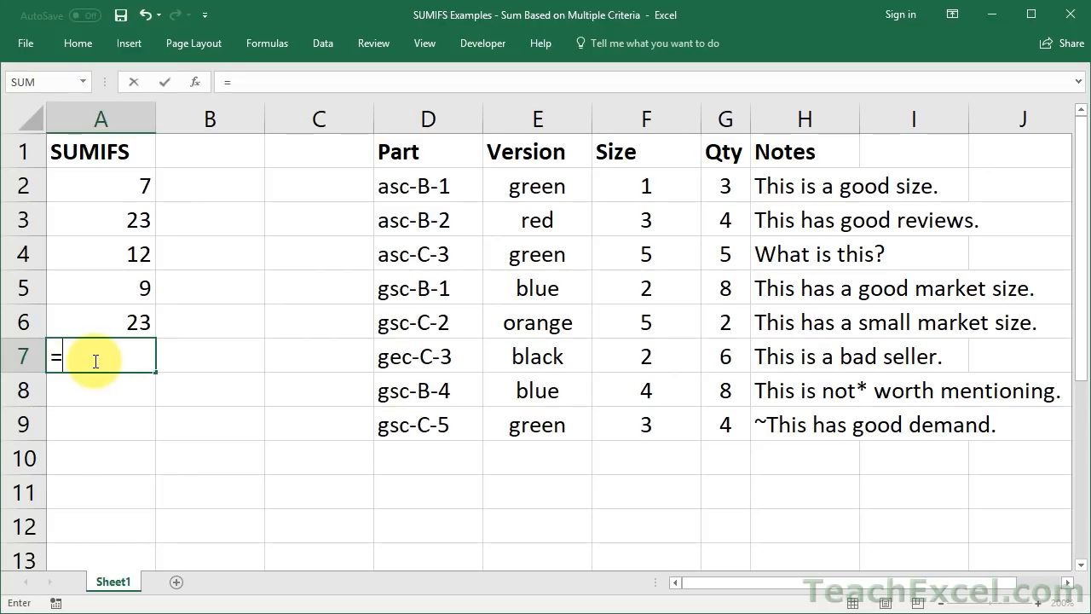
pyautogui.write('sumifs(')
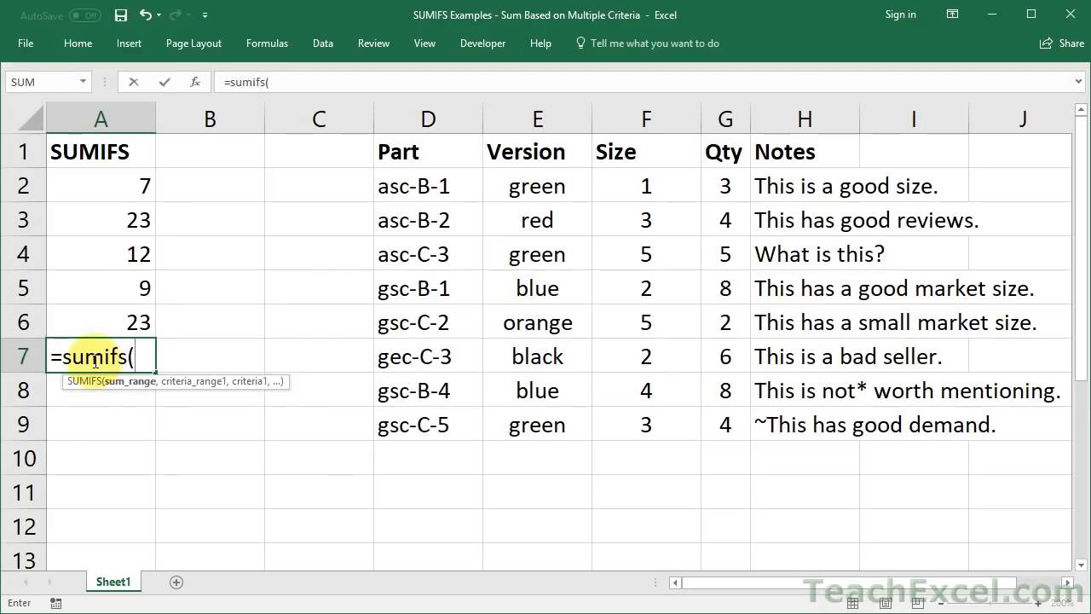
pyautogui.moveTo(718, 189); pyautogui.dragTo(722, 423)
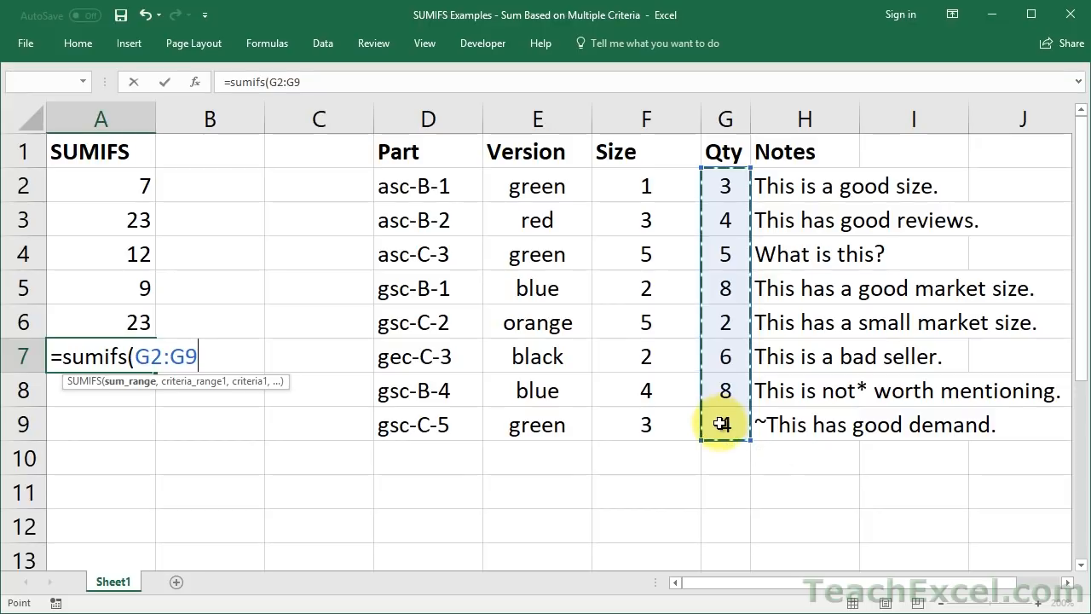
pyautogui.write(',')
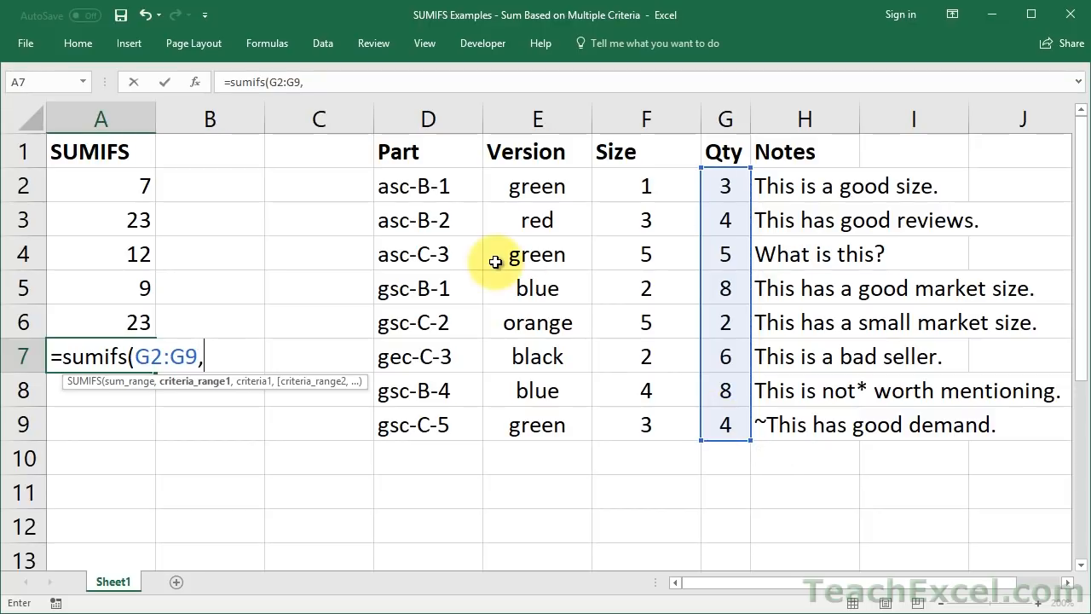
# - Complete the A7 formula with the Version values E2:E9 as the criteria range and "<>green" as the criterion
pyautogui.moveTo(543, 181); pyautogui.dragTo(555, 424)
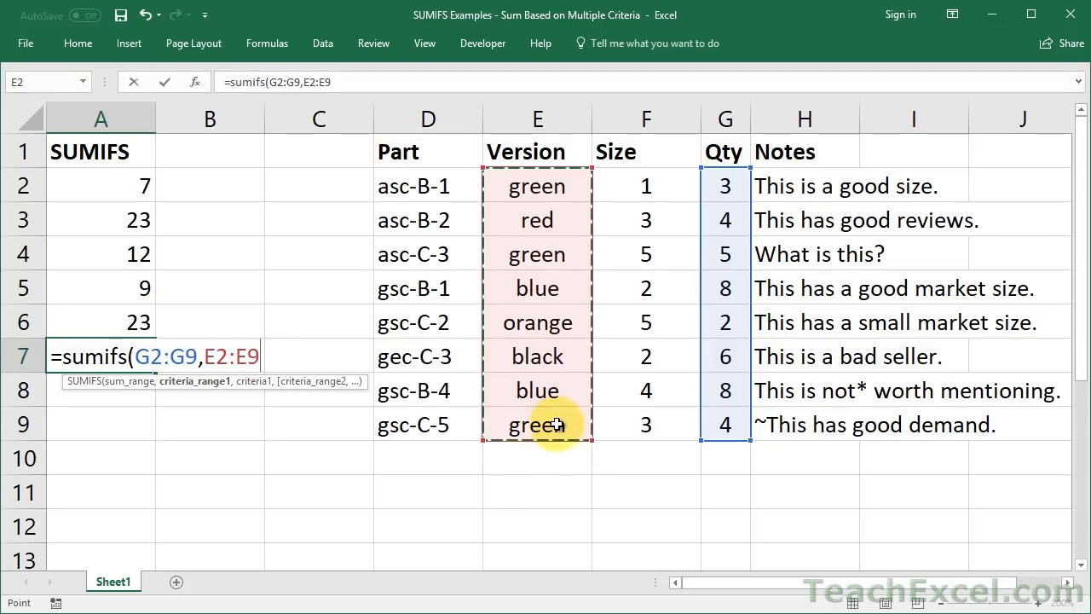
pyautogui.write(',')
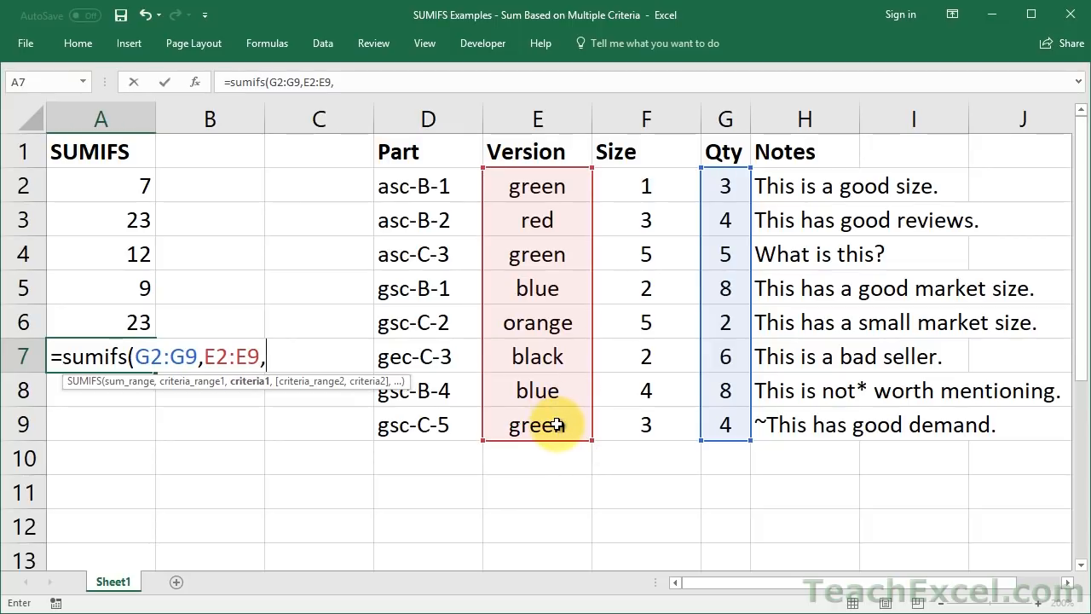
pyautogui.write('"<>')
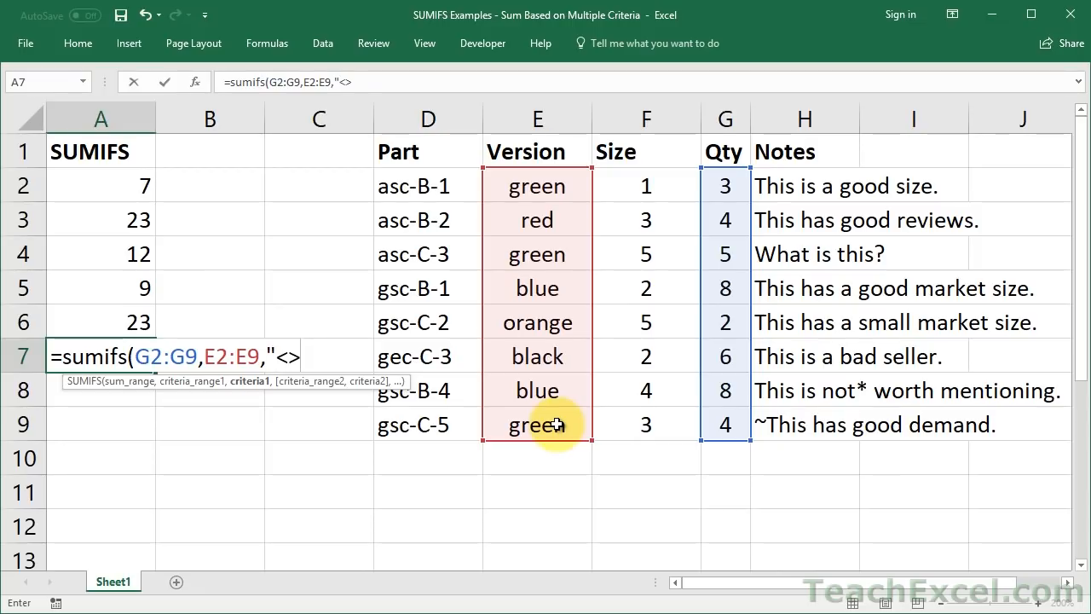
pyautogui.write('green")')
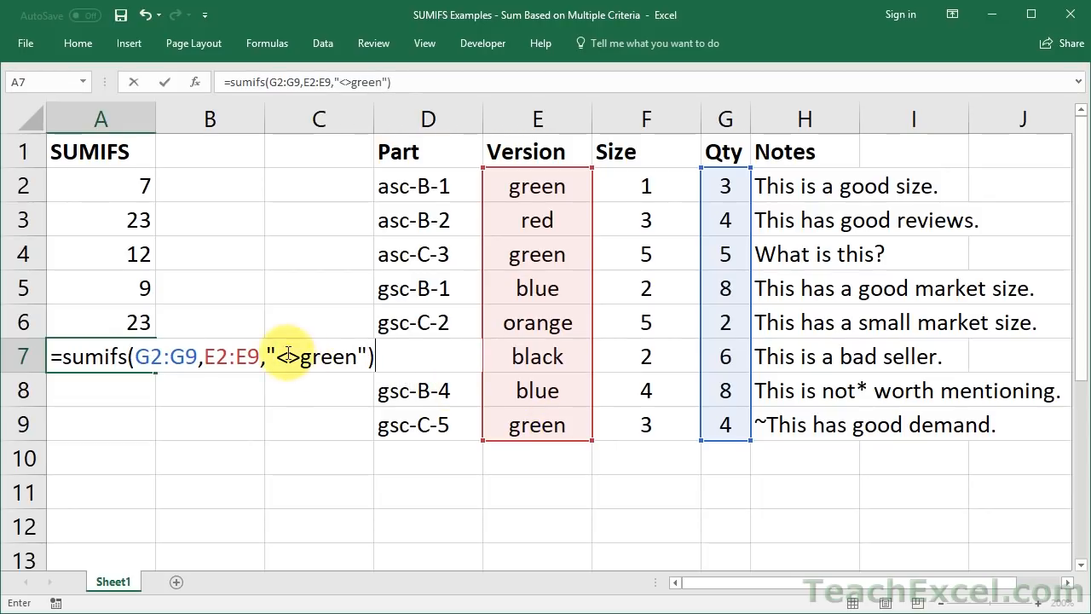
pyautogui.moveTo(266, 356); pyautogui.dragTo(375, 357)
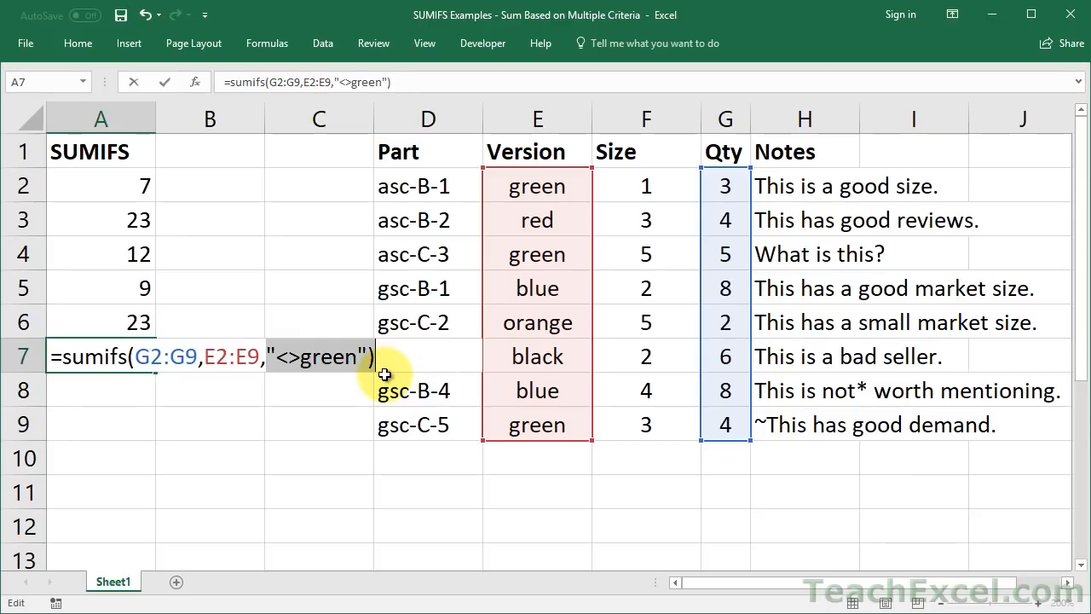
pyautogui.hotkey('ctrl', 'Return')
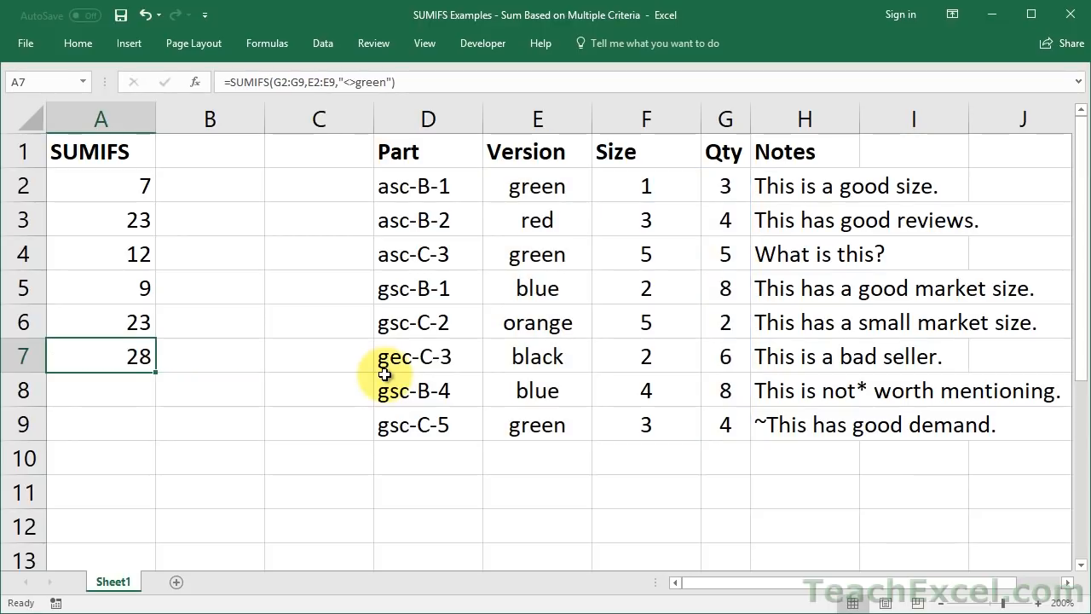
# - Enter a SUMIFS formula in cell A8 summing Qty G2:G9 where Size F2:F9 meets ">2" and Version E2:E9 meets "<>green"
pyautogui.press('Down')
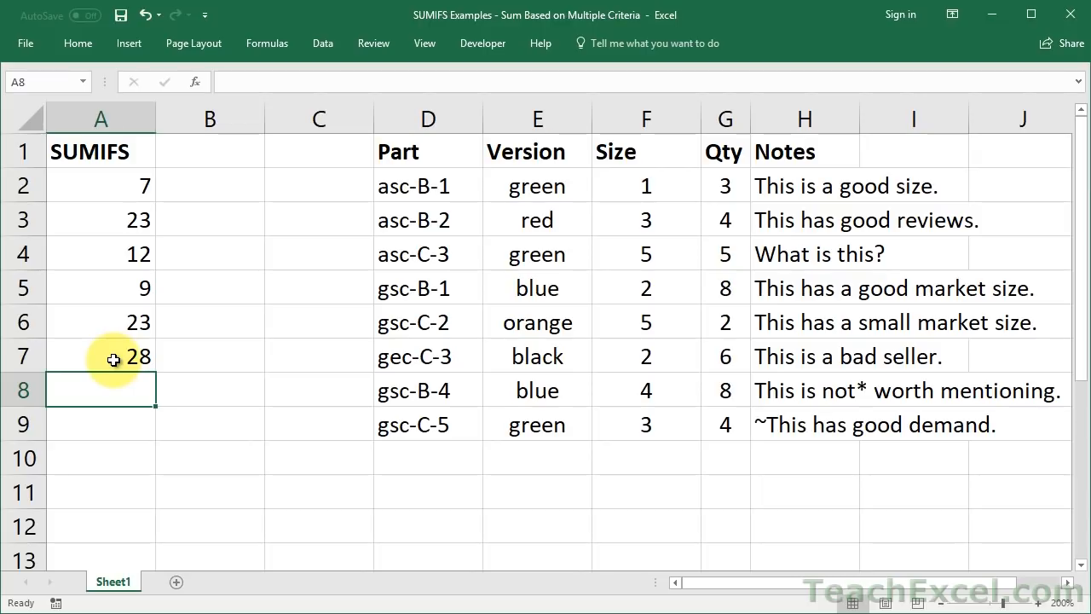
pyautogui.write('=sumifs(')
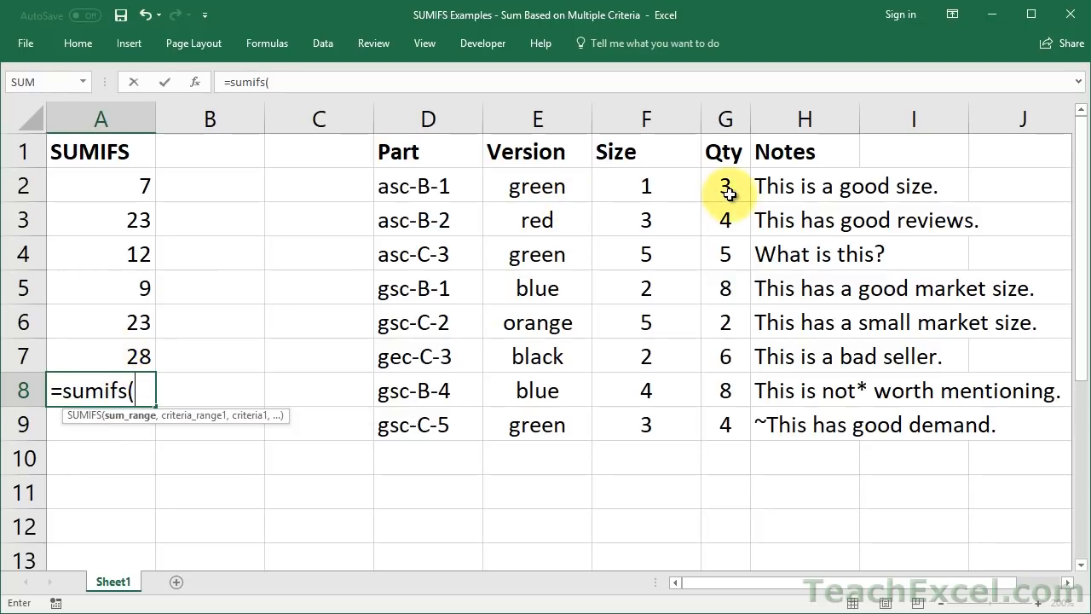
pyautogui.moveTo(722, 187); pyautogui.dragTo(721, 425)
pyautogui.write(',')
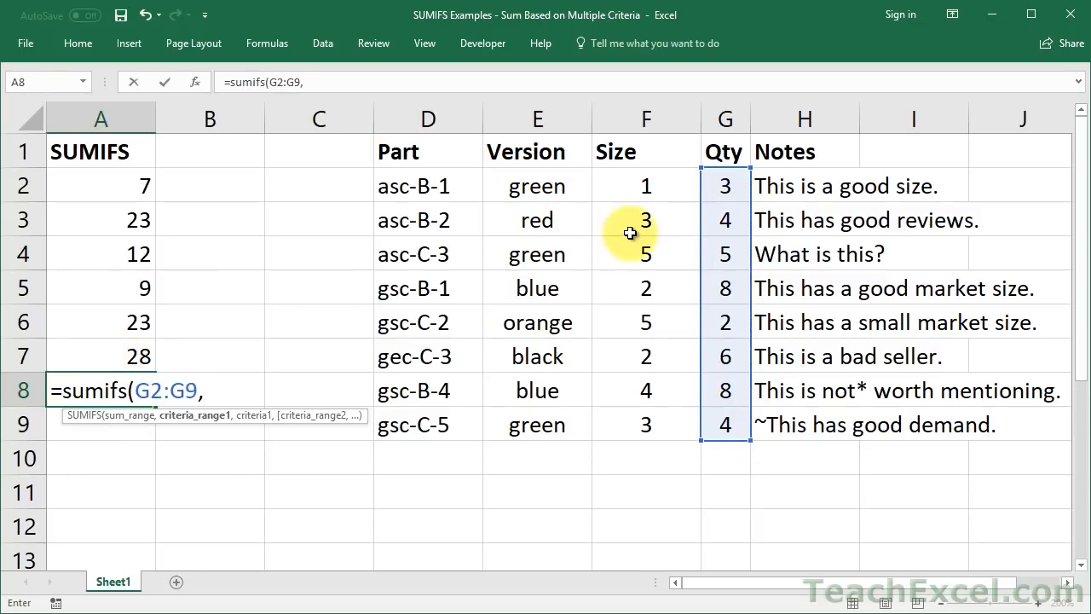
pyautogui.moveTo(626, 189); pyautogui.dragTo(631, 426)
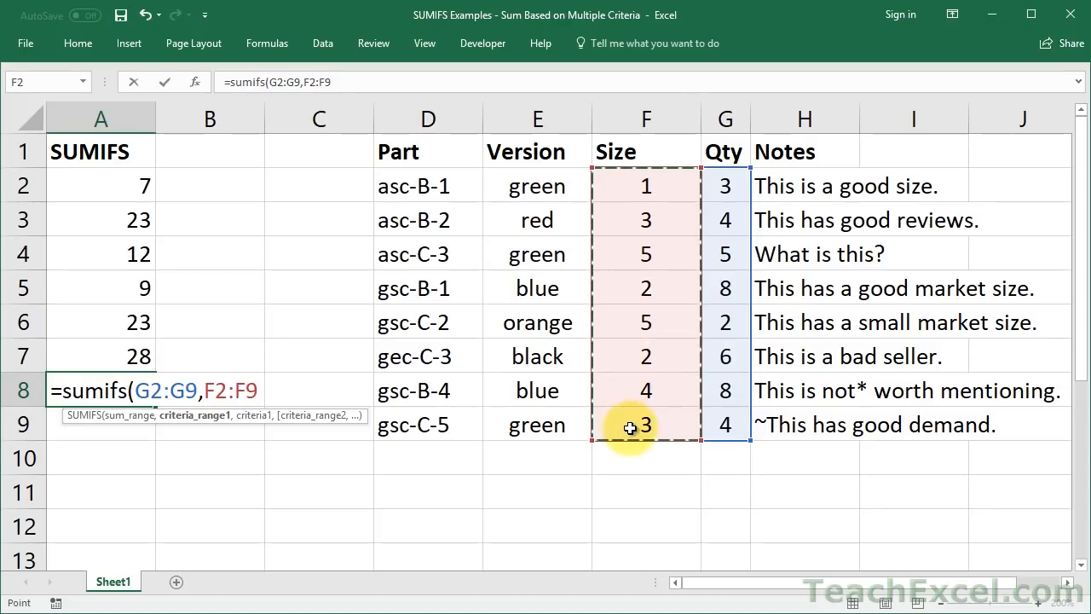
pyautogui.write(',">2",')
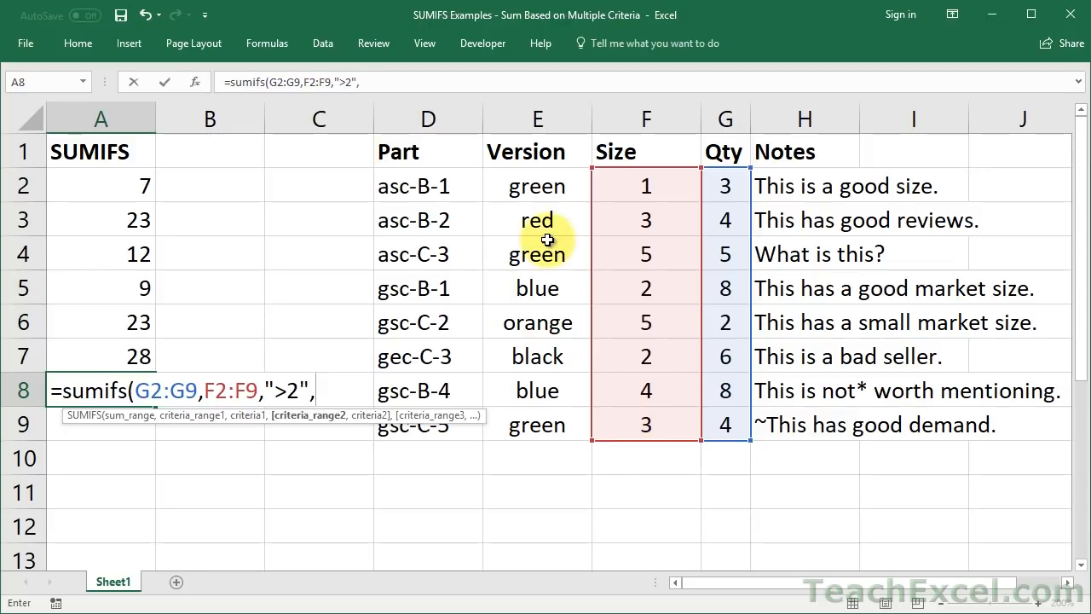
pyautogui.moveTo(523, 181); pyautogui.dragTo(528, 426)
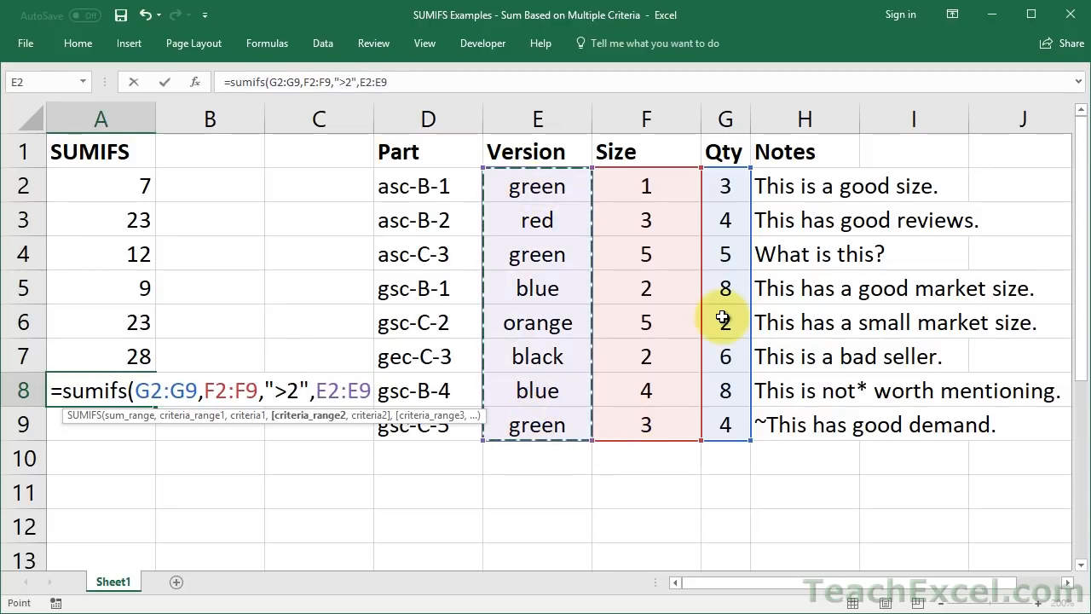
pyautogui.write(',"<>green")')
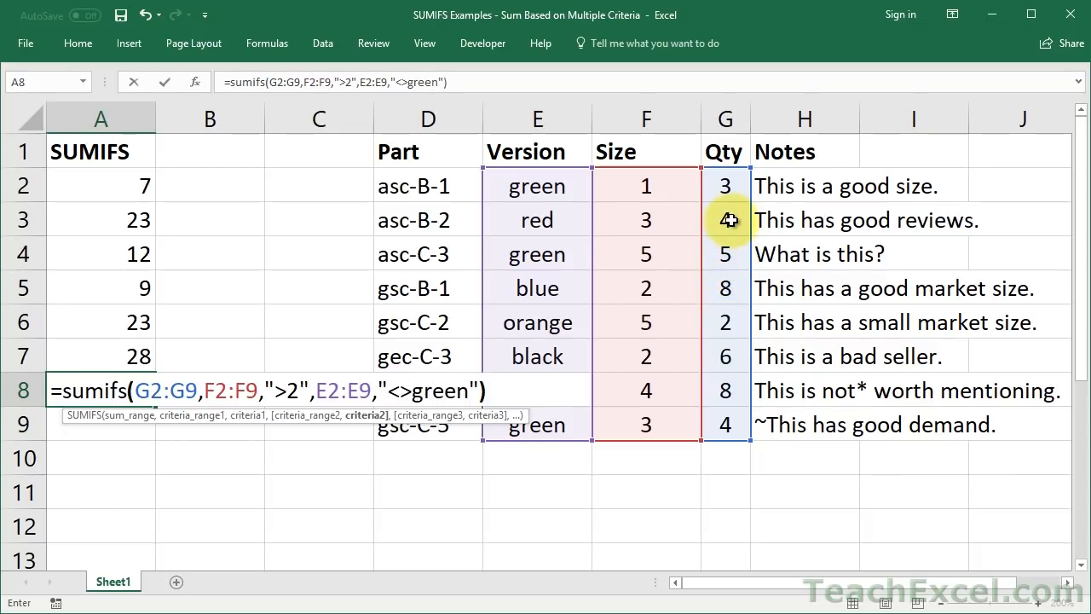
pyautogui.press('Return')
# - Examine the range and criterion pairs in the A8 formula without changing it
pyautogui.press('Up')
pyautogui.press('F2')
pyautogui.press('Home')
pyautogui.press('Right')
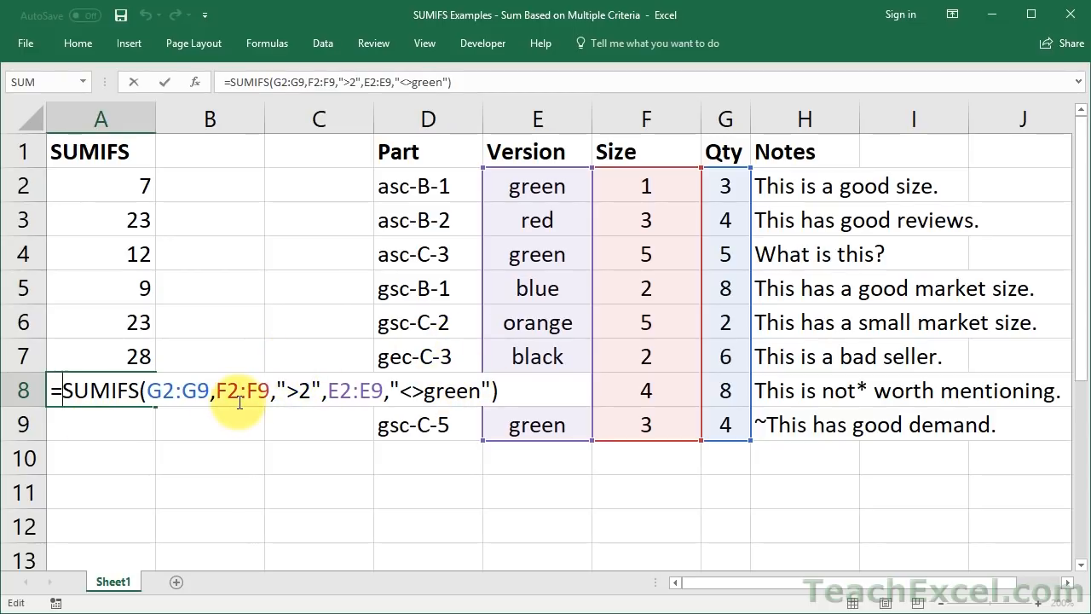
pyautogui.press('Return')
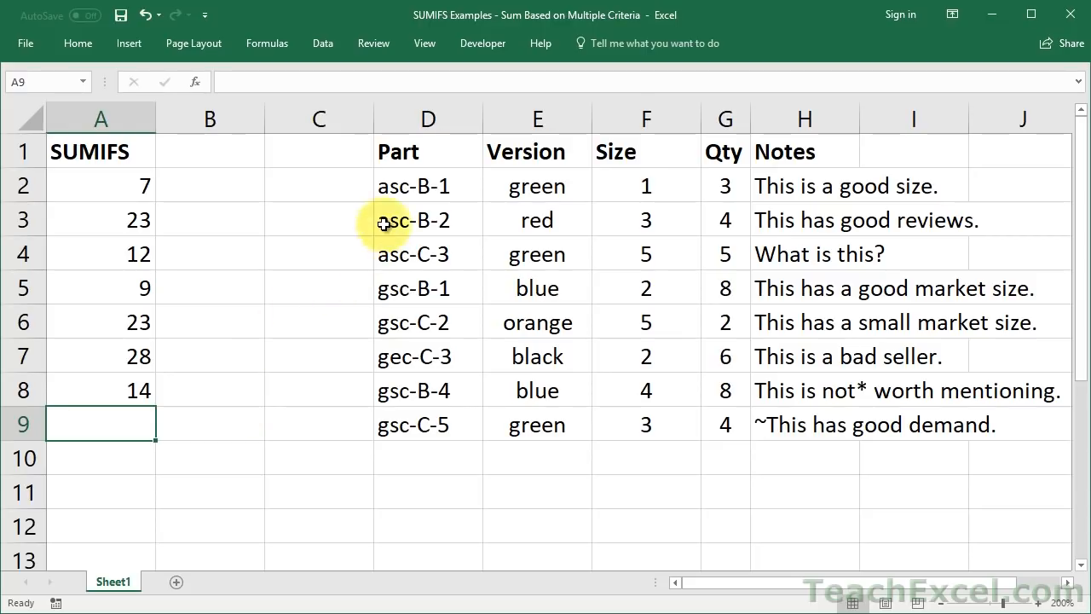
# - Enter a SUMIFS formula in cell A9 summing the Qty values G2:G9 where the Part values D2:D9 match "asc"
pyautogui.moveTo(416, 185); pyautogui.dragTo(428, 254)
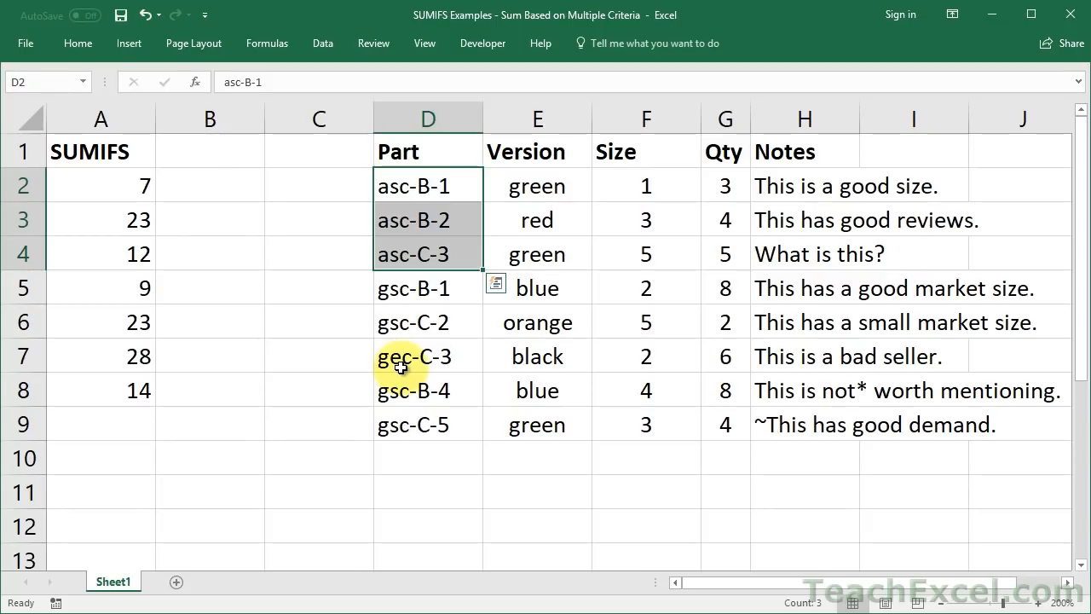
pyautogui.click(80, 426)
pyautogui.write('=sumifs(')
pyautogui.moveTo(735, 177); pyautogui.dragTo(724, 420)
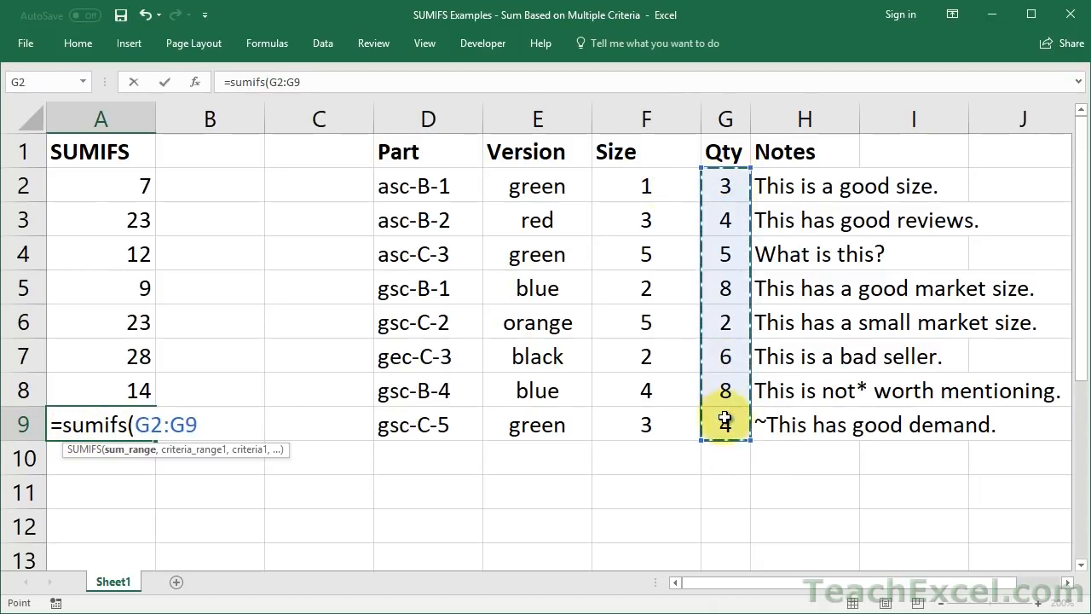
pyautogui.write(',')
pyautogui.moveTo(440, 184); pyautogui.dragTo(445, 418)
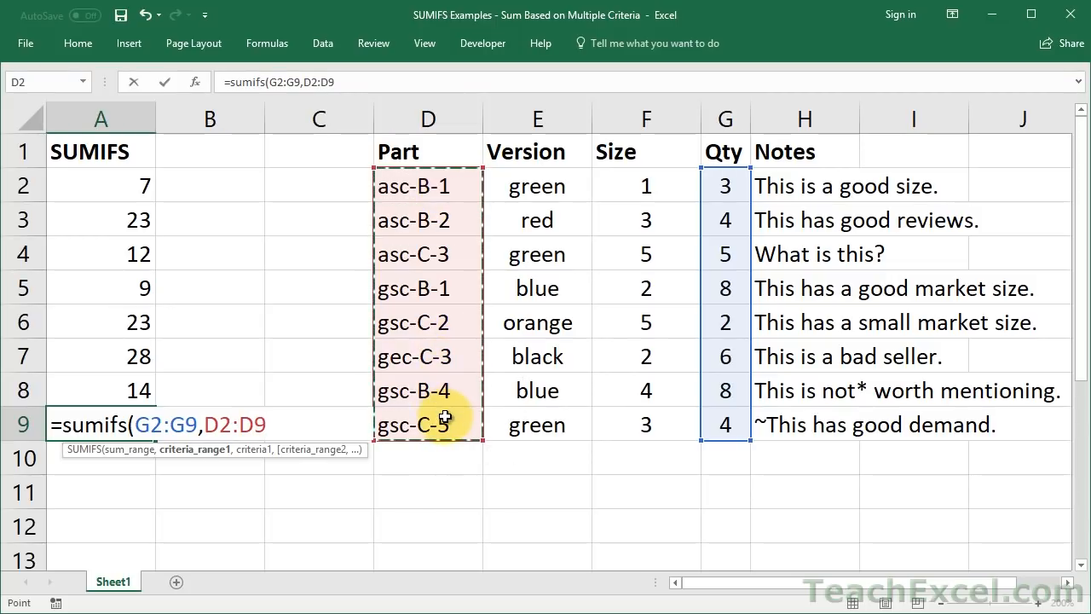
pyautogui.write(',"as')
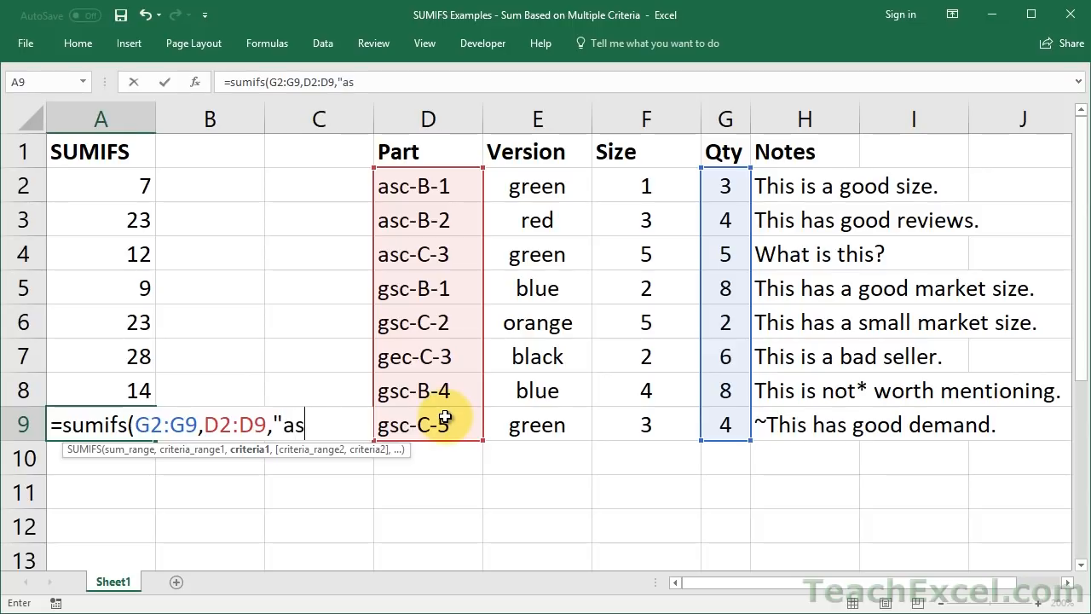
pyautogui.write('c"')
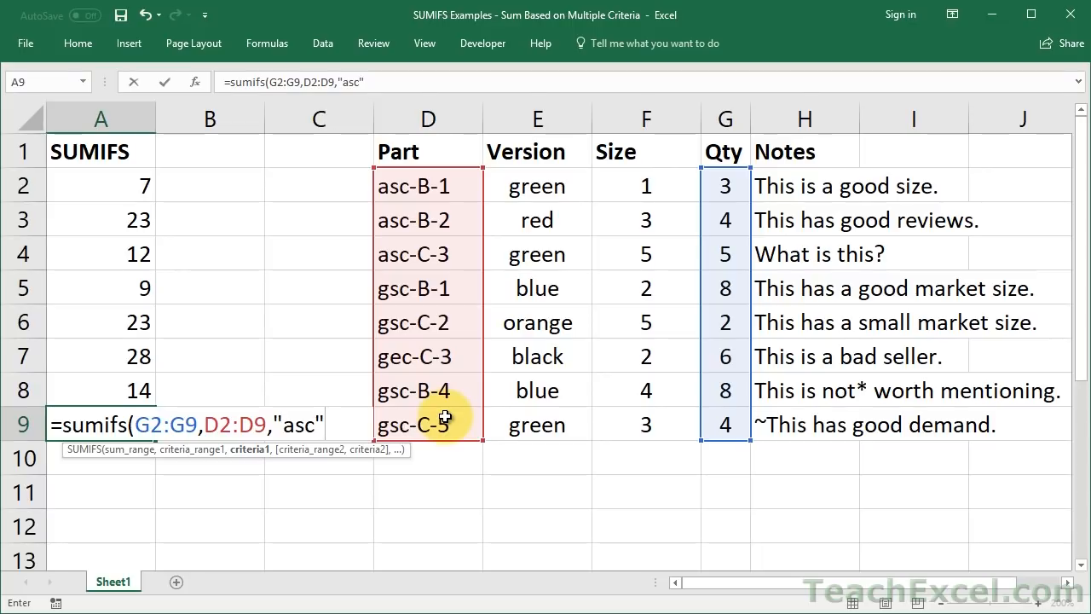
pyautogui.write(')')
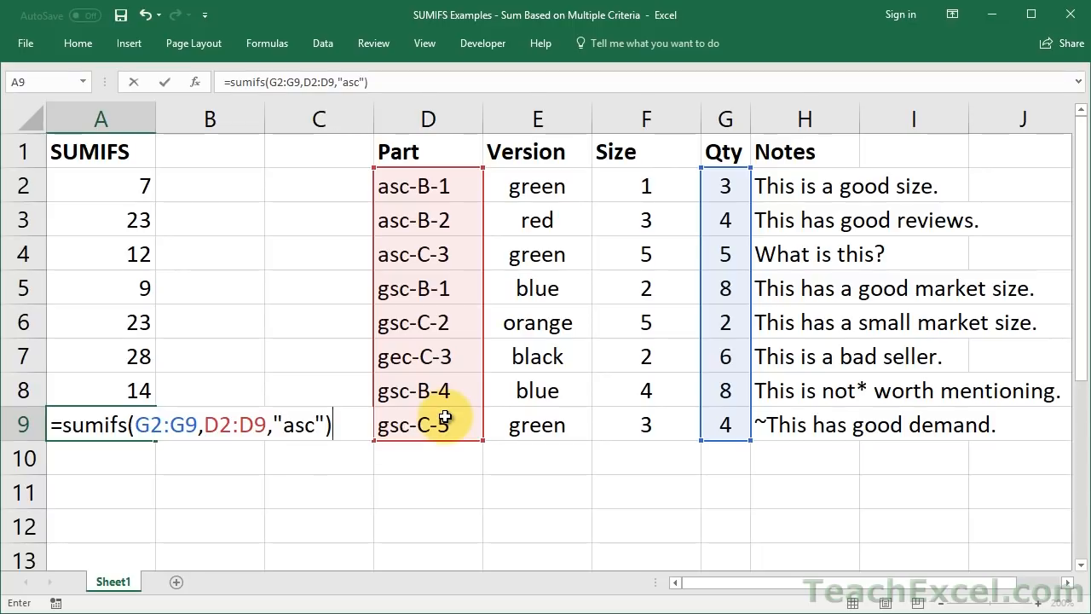
pyautogui.press('Return')
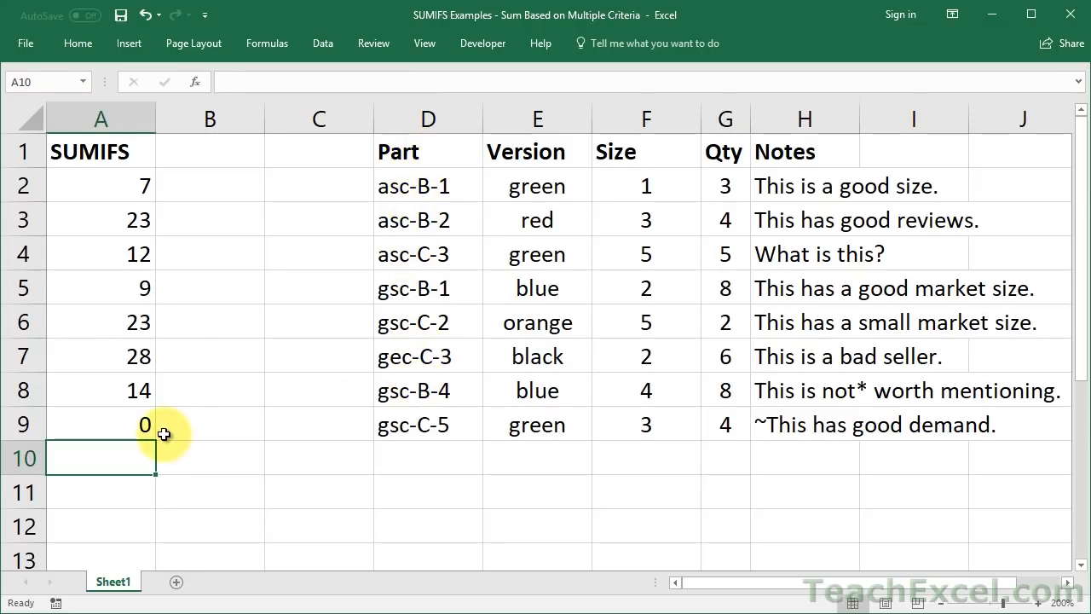
# - Change the criterion in the A9 formula to "asc*" and check the Qty values of the matching parts
pyautogui.doubleClick(142, 420)
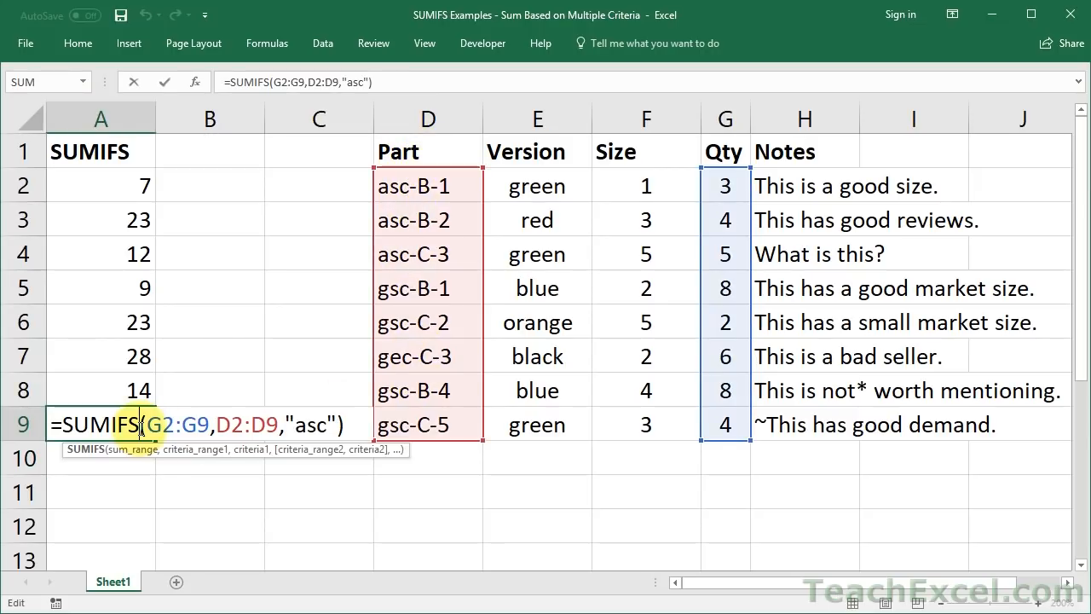
pyautogui.click(330, 424)
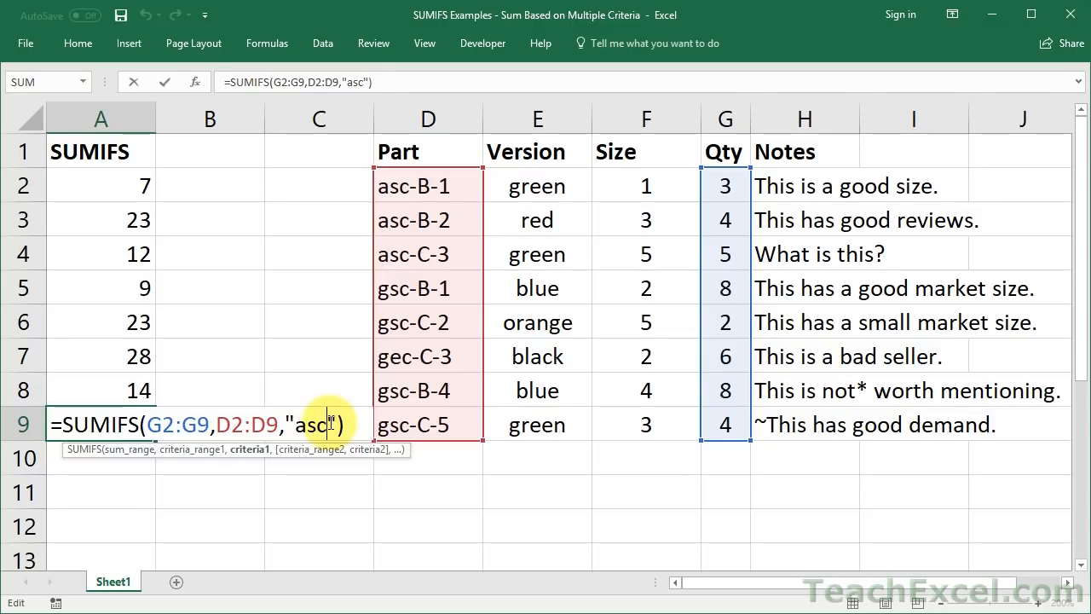
pyautogui.write('*')
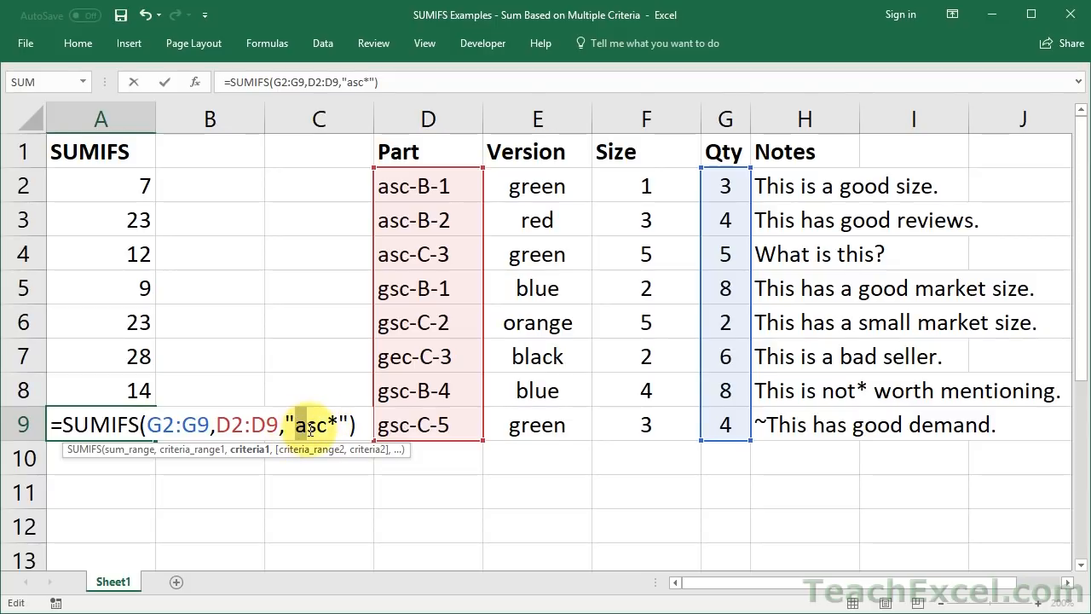
pyautogui.moveTo(329, 424); pyautogui.dragTo(340, 424)
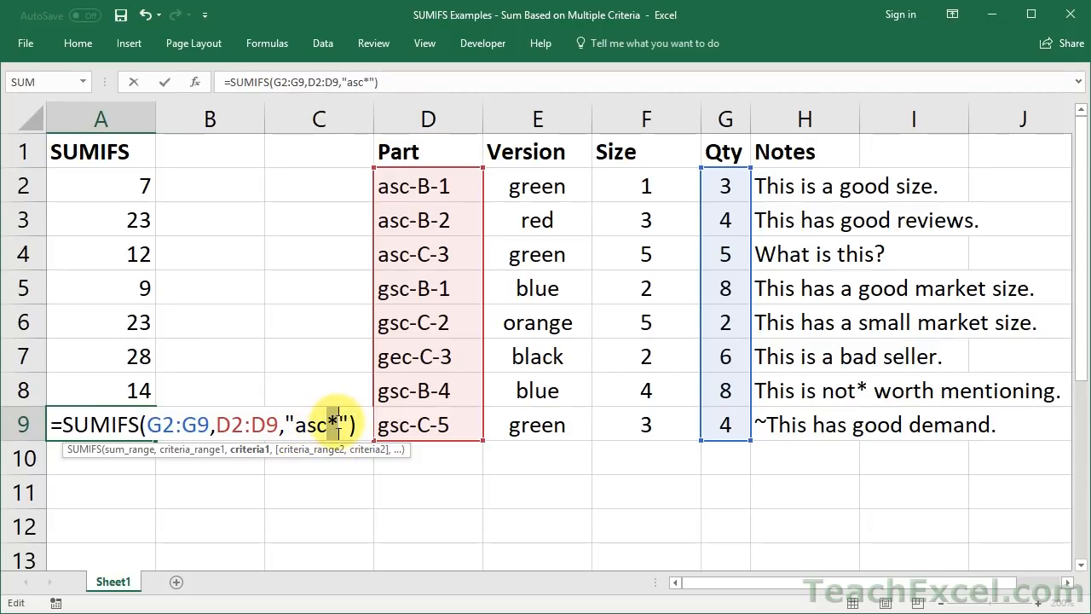
pyautogui.click(294, 423)
pyautogui.moveTo(294, 424); pyautogui.dragTo(331, 424)
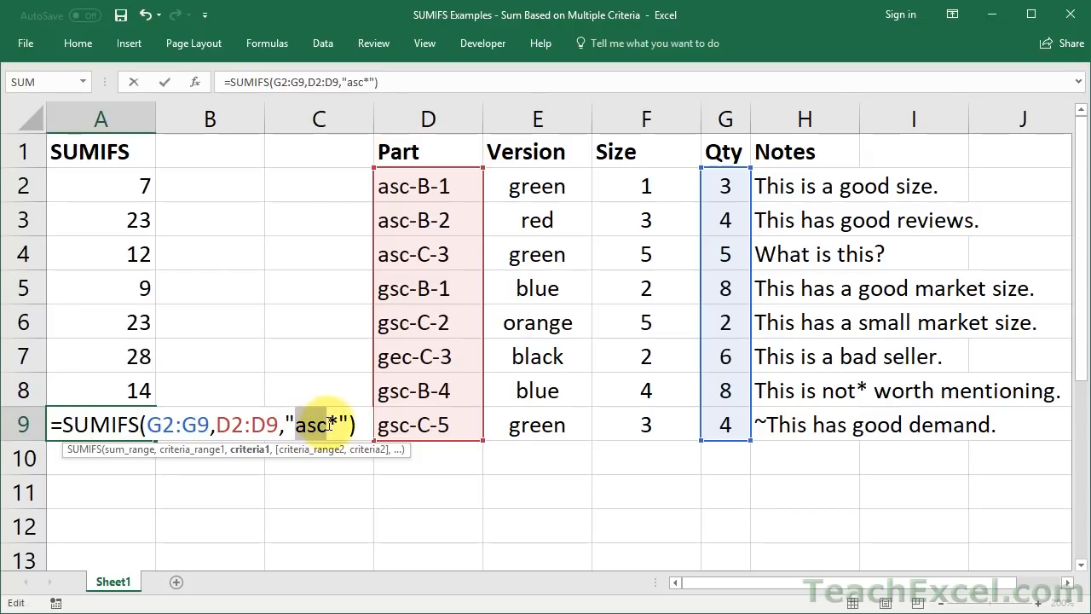
pyautogui.hotkey('ctrl', 'Return')
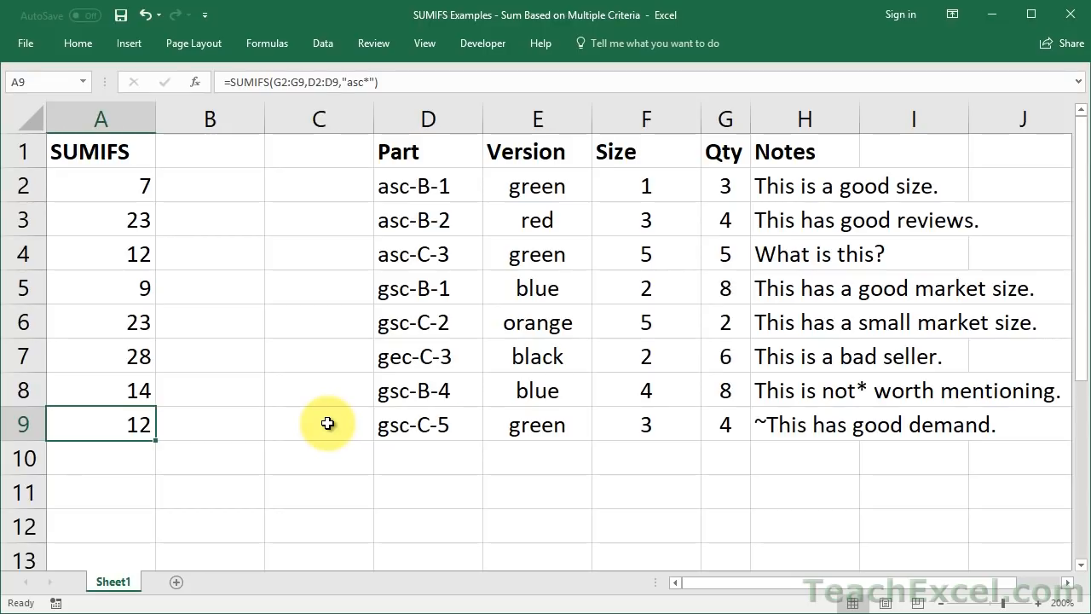
pyautogui.moveTo(725, 185); pyautogui.dragTo(725, 253)
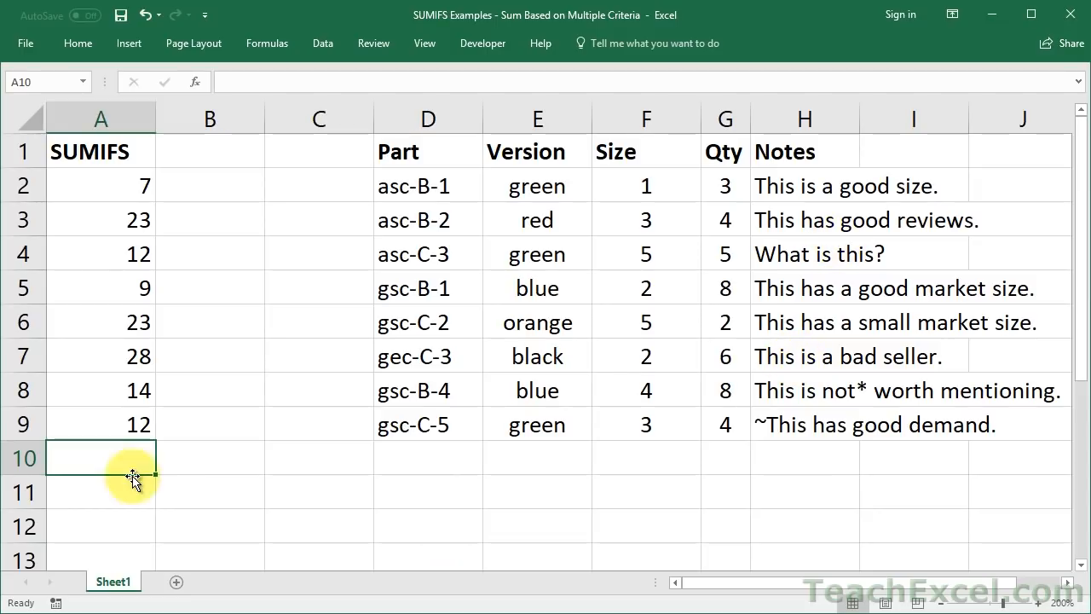
# - Enter a SUMIFS formula in cell A10 summing the Qty values G2:G9 where the Part values D2:D9 match "*1"
pyautogui.doubleClick(104, 459)
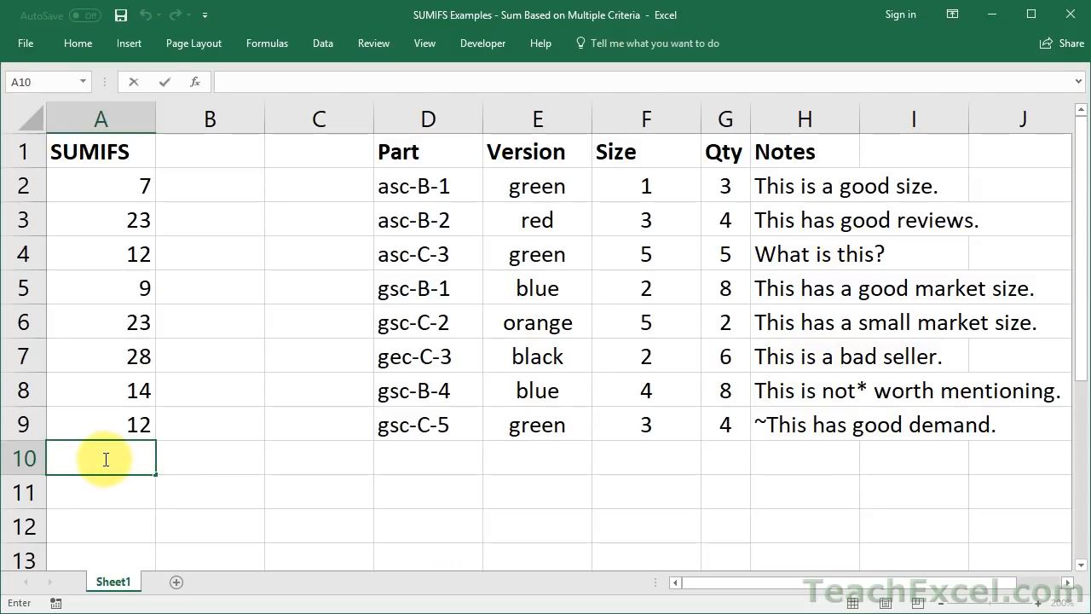
pyautogui.write('=sumifs(')
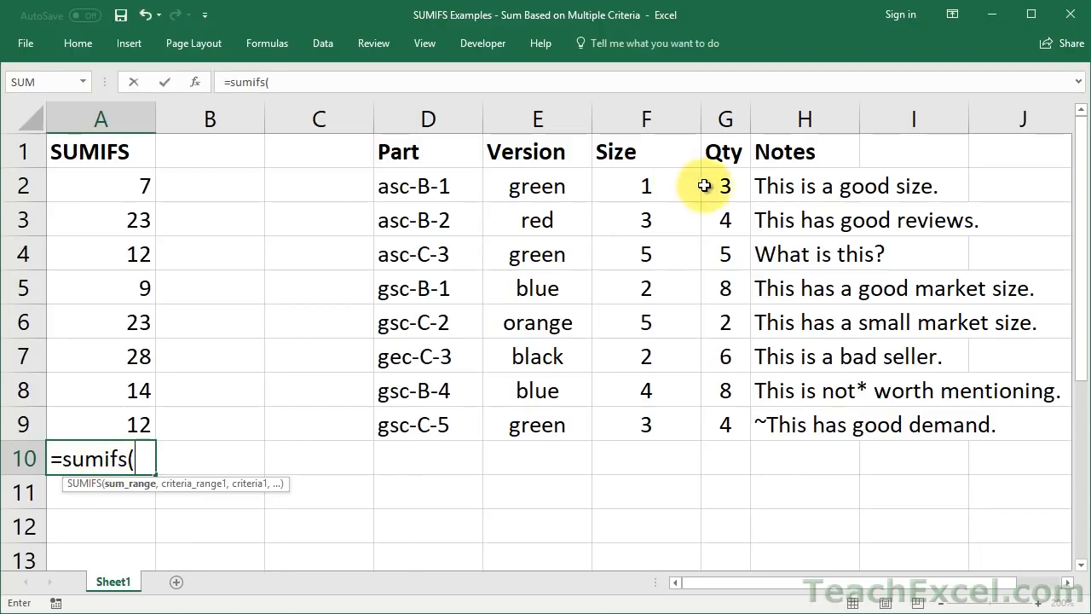
pyautogui.moveTo(706, 191); pyautogui.dragTo(736, 436)
pyautogui.write(',')
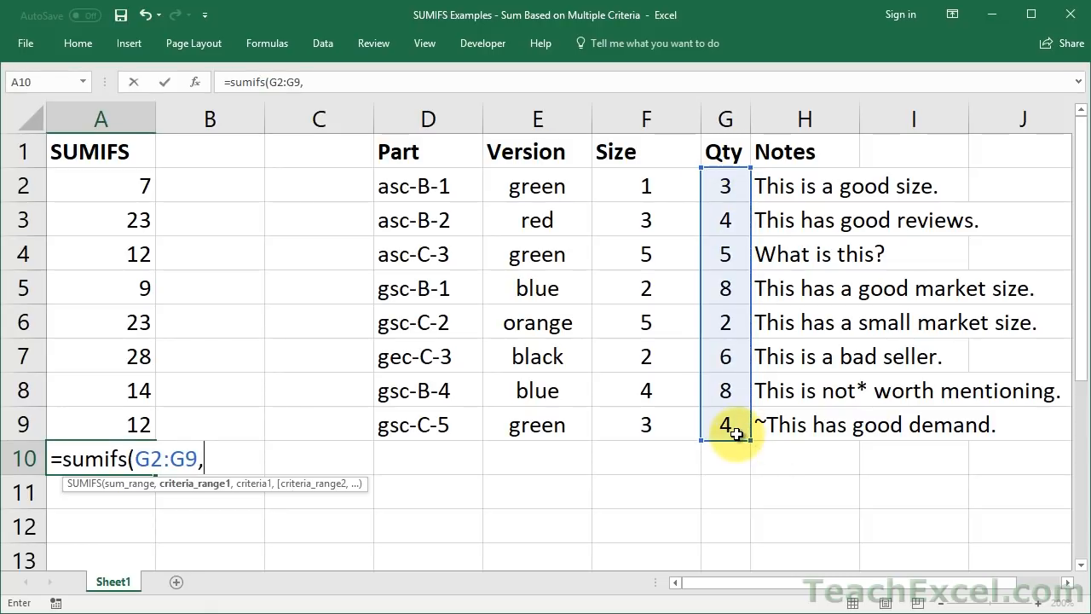
pyautogui.moveTo(401, 184); pyautogui.dragTo(407, 426)
pyautogui.write(',"')
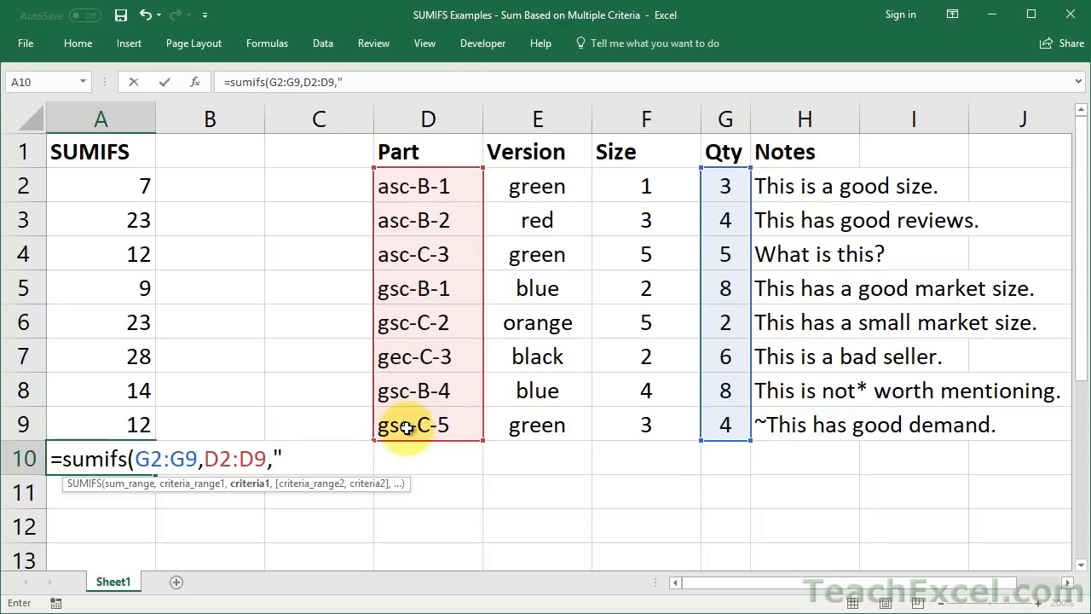
pyautogui.write('*1"')
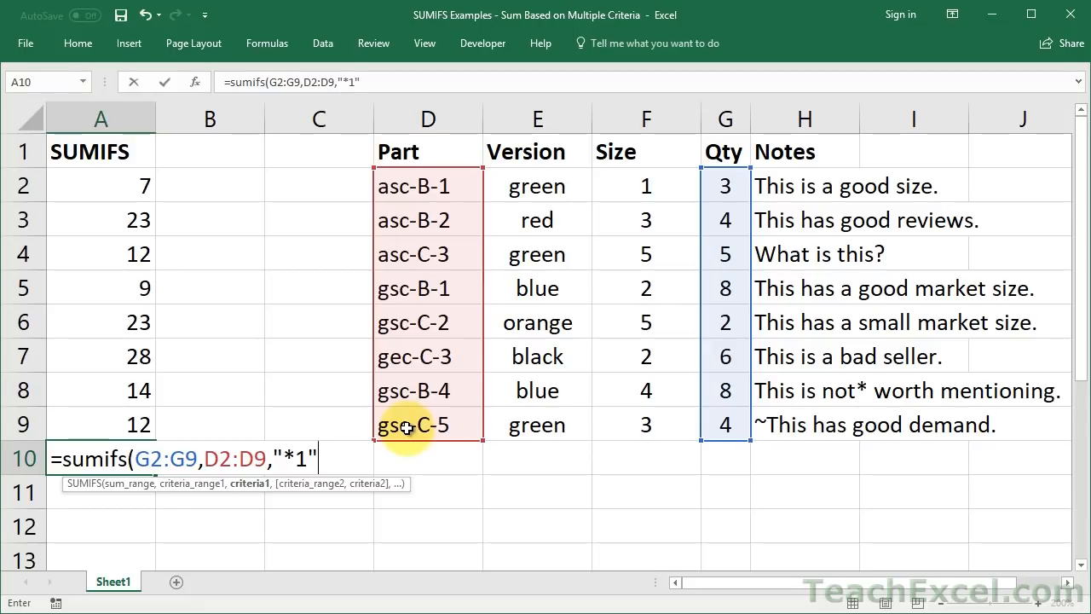
pyautogui.write(')')
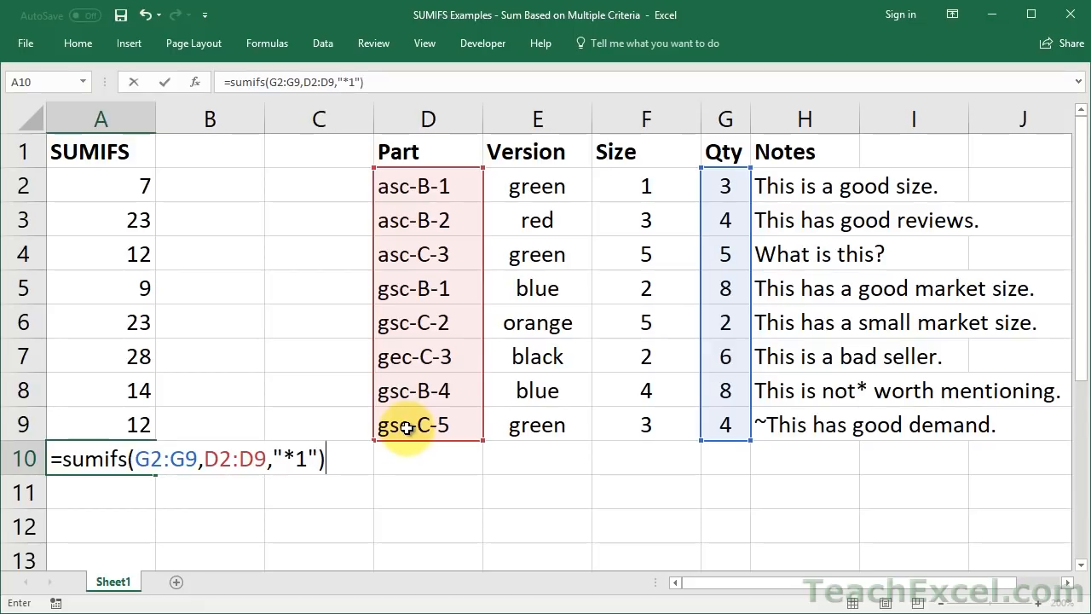
pyautogui.hotkey('ctrl', 'Return')
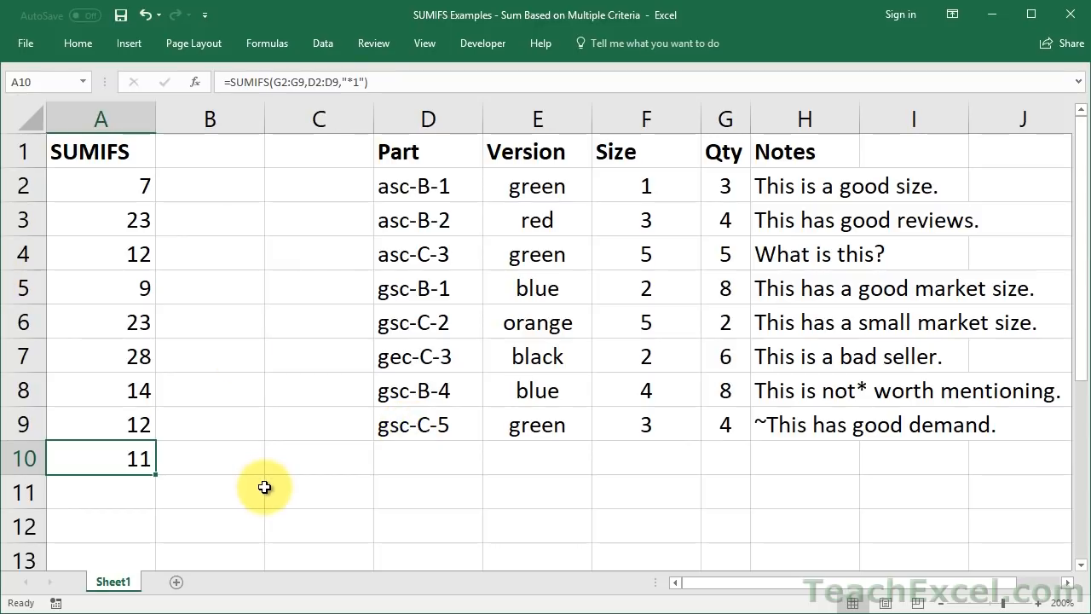
pyautogui.click(111, 495)
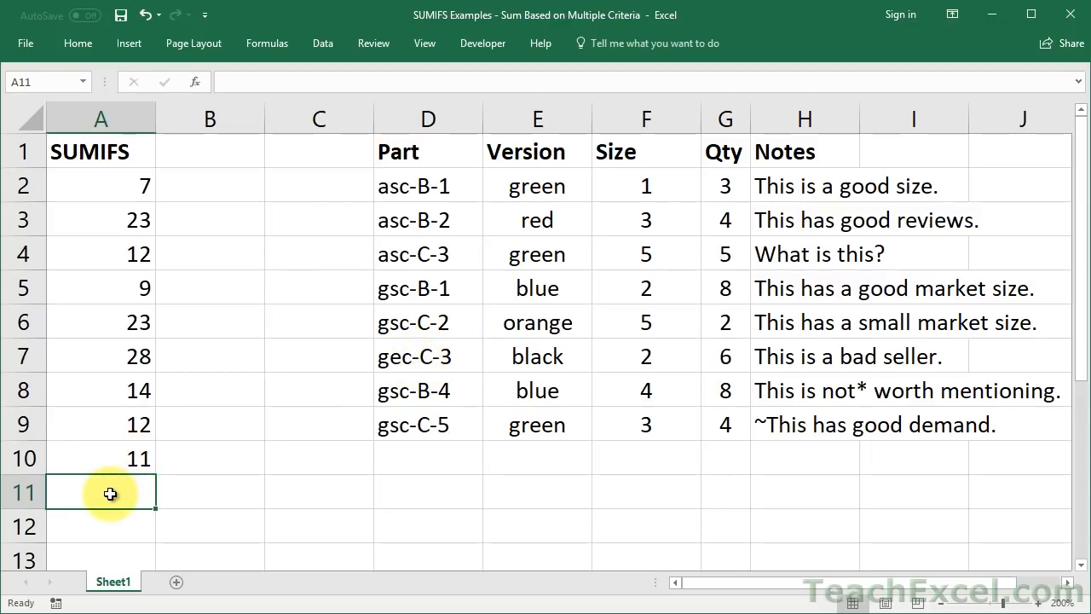
pyautogui.doubleClick(418, 390)
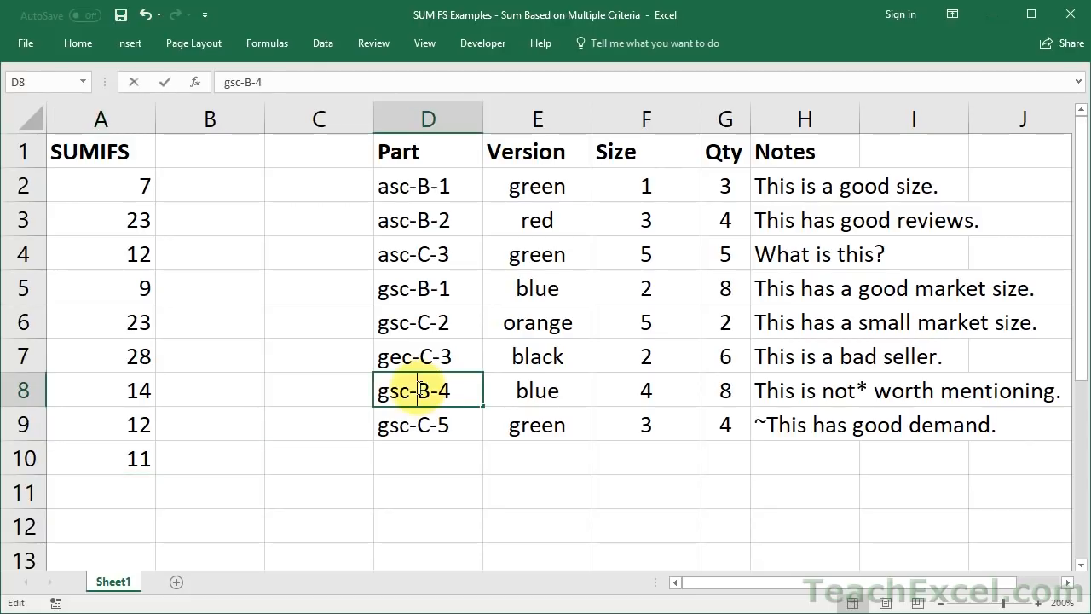
pyautogui.moveTo(412, 389); pyautogui.dragTo(441, 390)
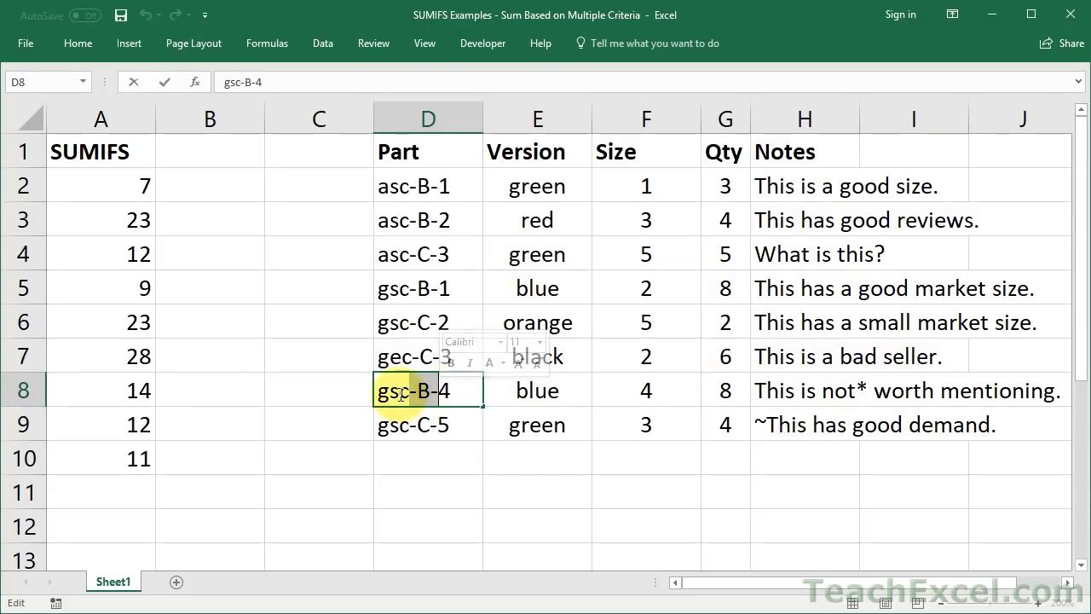
pyautogui.click(400, 394)
pyautogui.press('BackSpace')
pyautogui.write('b')
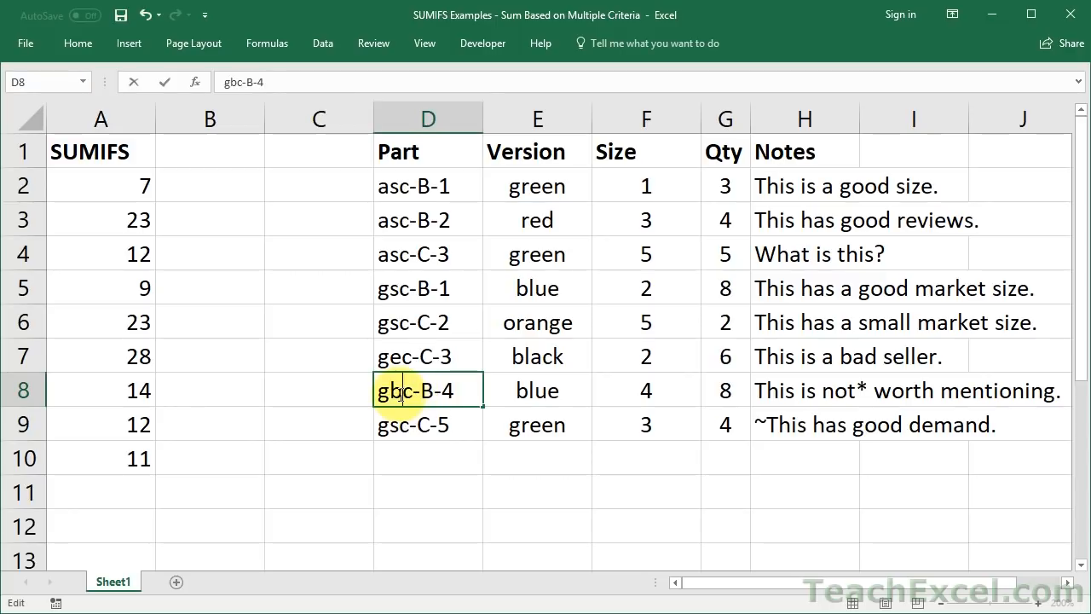
pyautogui.press('BackSpace')
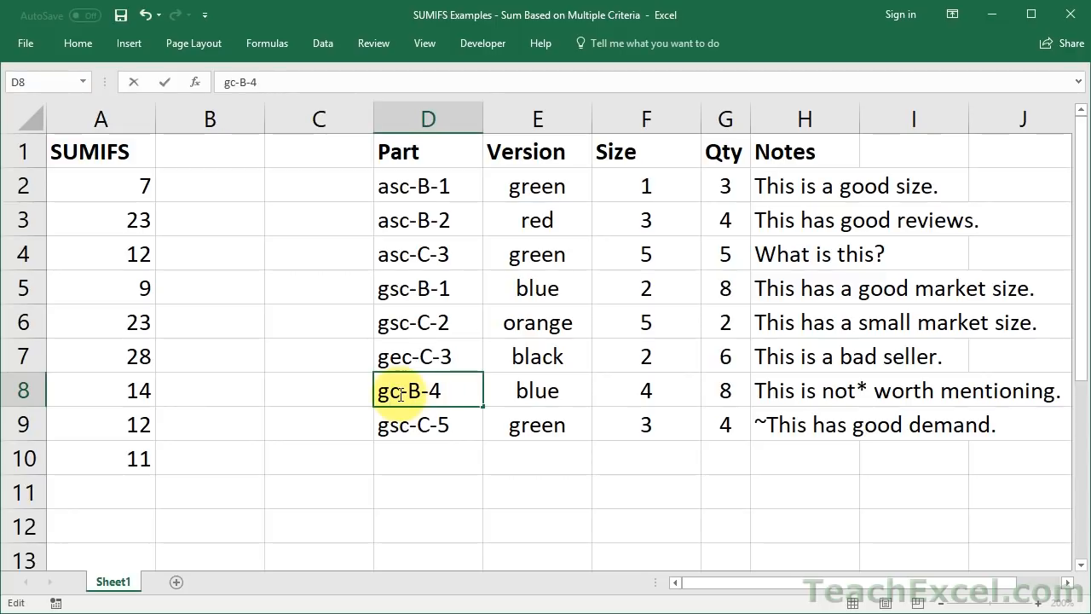
pyautogui.write('s')
pyautogui.hotkey('ctrl', 'Return')
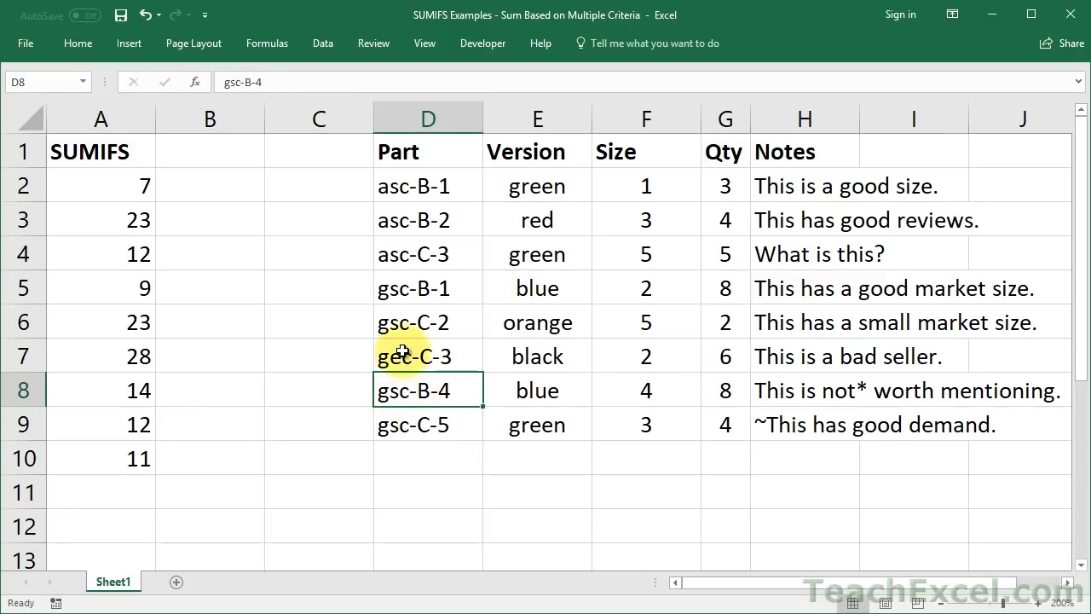
# - Change the Part value in cell D7 to "gbc-C-3"
pyautogui.doubleClick(401, 351)
pyautogui.press('BackSpace')
pyautogui.write('b')
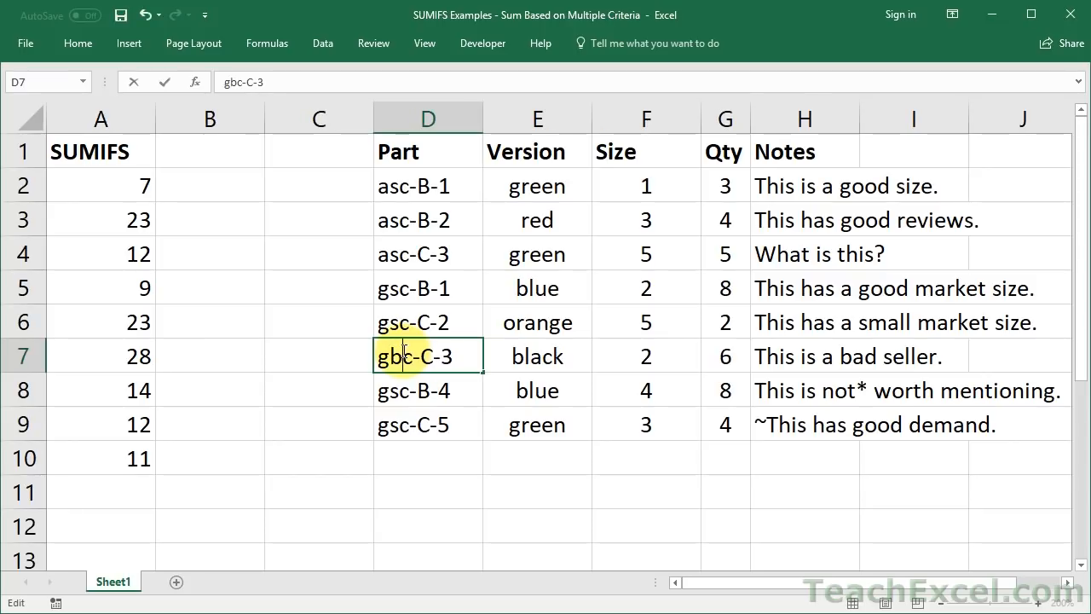
pyautogui.press('Return')
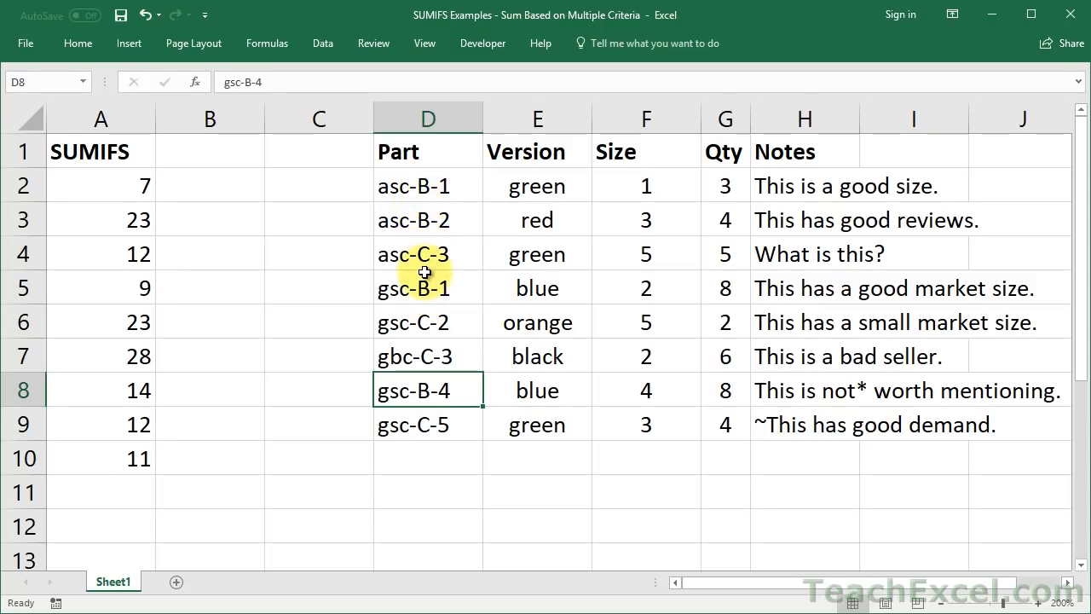
pyautogui.click(398, 359)
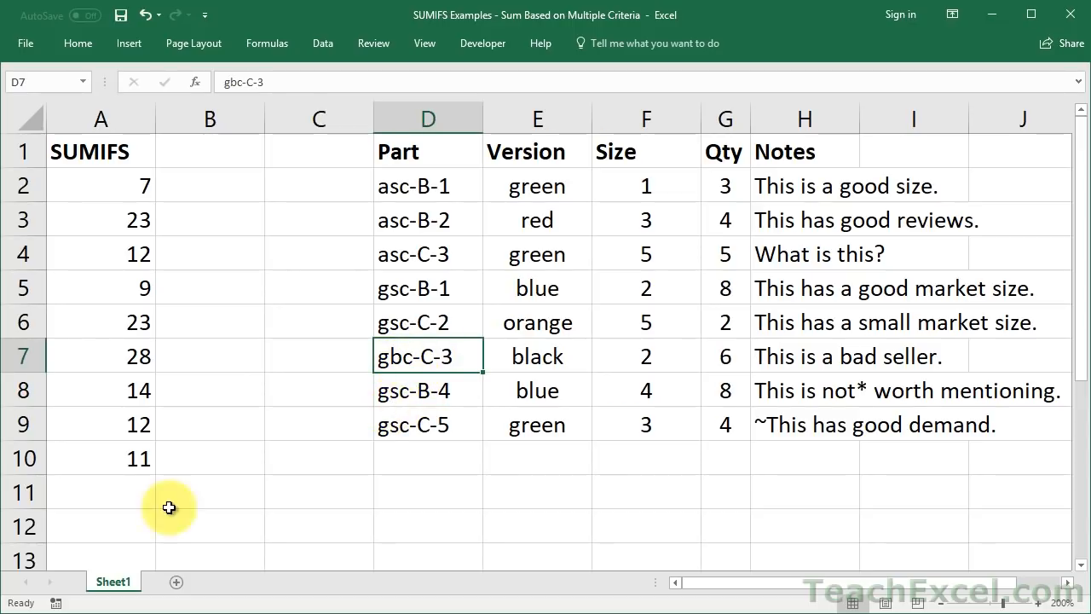
# - Enter a SUMIFS formula in cell A11 summing the Qty values G2:G9 where the Part values D2:D9 match "*B*"
pyautogui.click(100, 497)
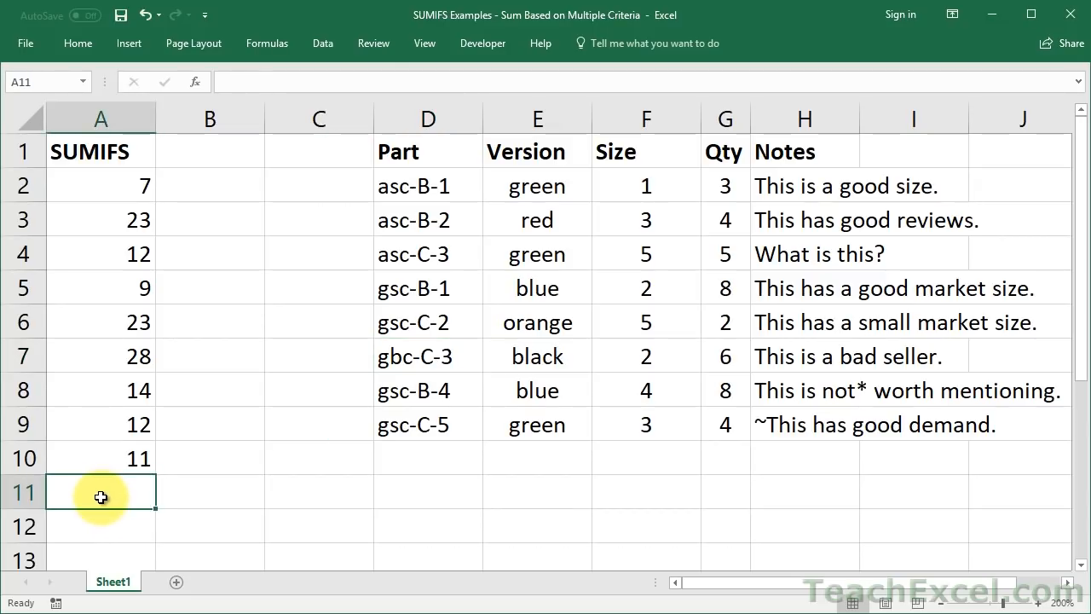
pyautogui.write('=sumifs(')
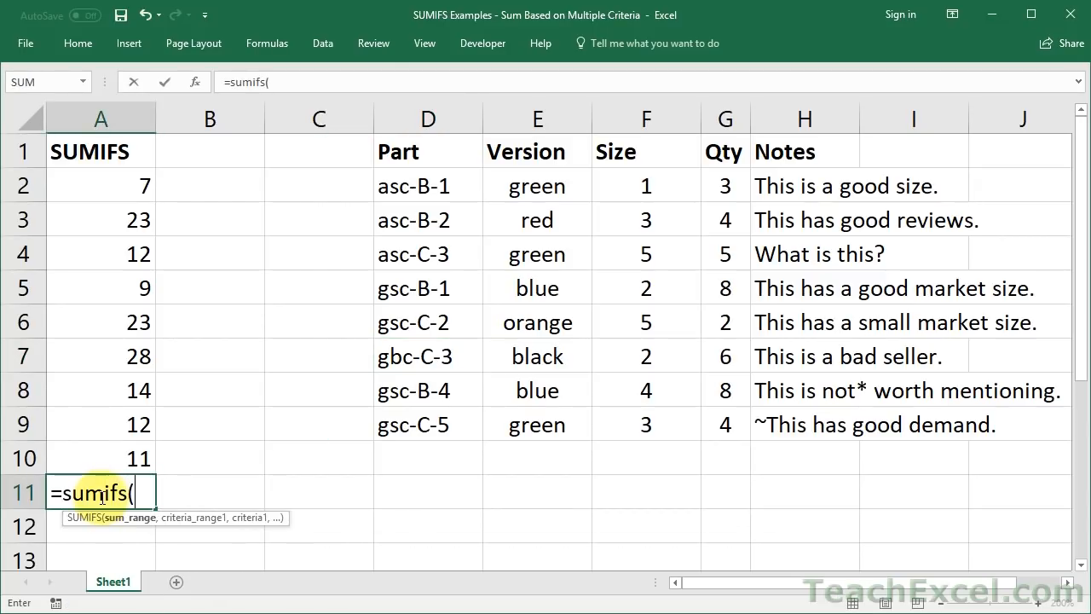
pyautogui.moveTo(720, 185); pyautogui.dragTo(732, 426)
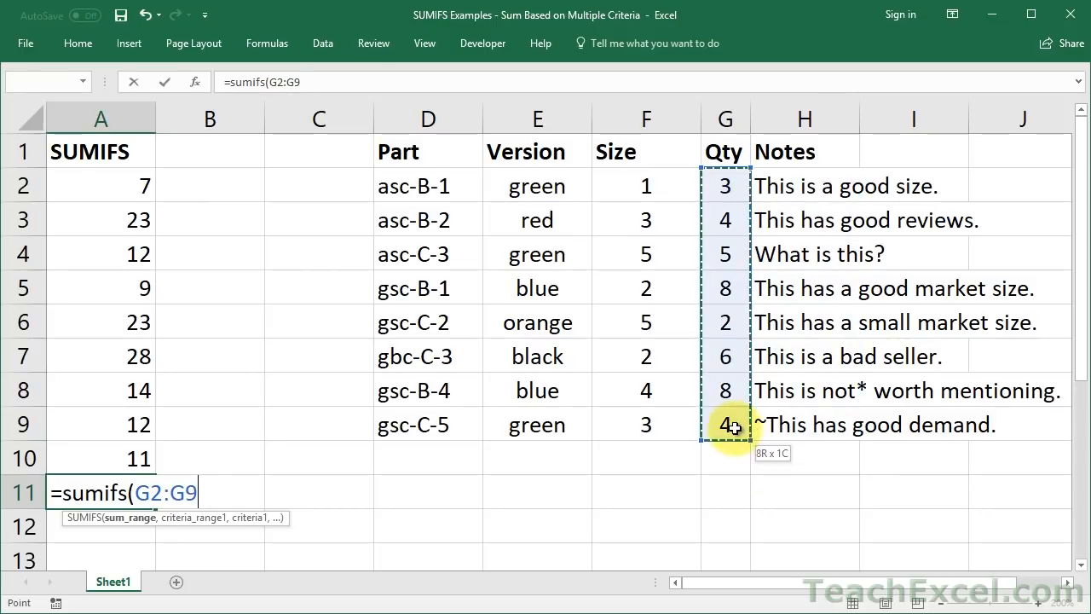
pyautogui.write(',')
pyautogui.moveTo(446, 185); pyautogui.dragTo(443, 424)
pyautogui.write(',')
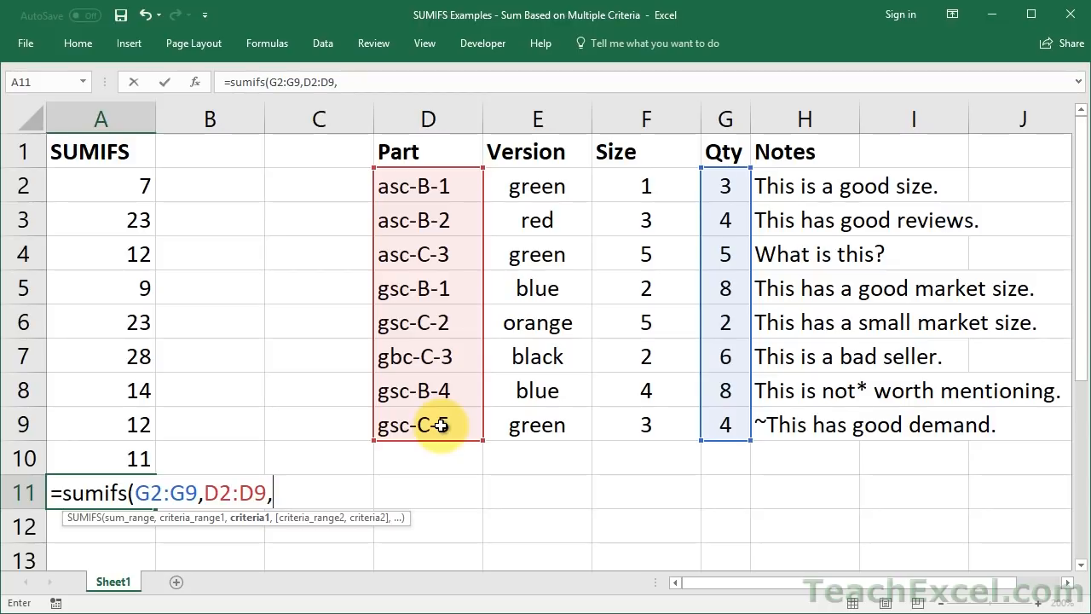
pyautogui.write('"*B*')
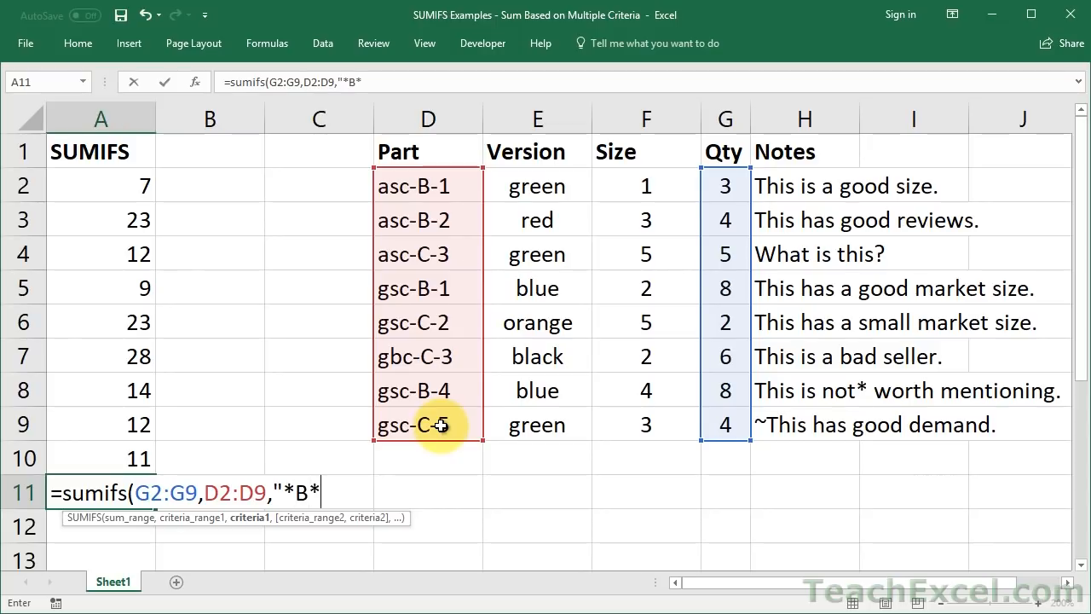
pyautogui.write('")')
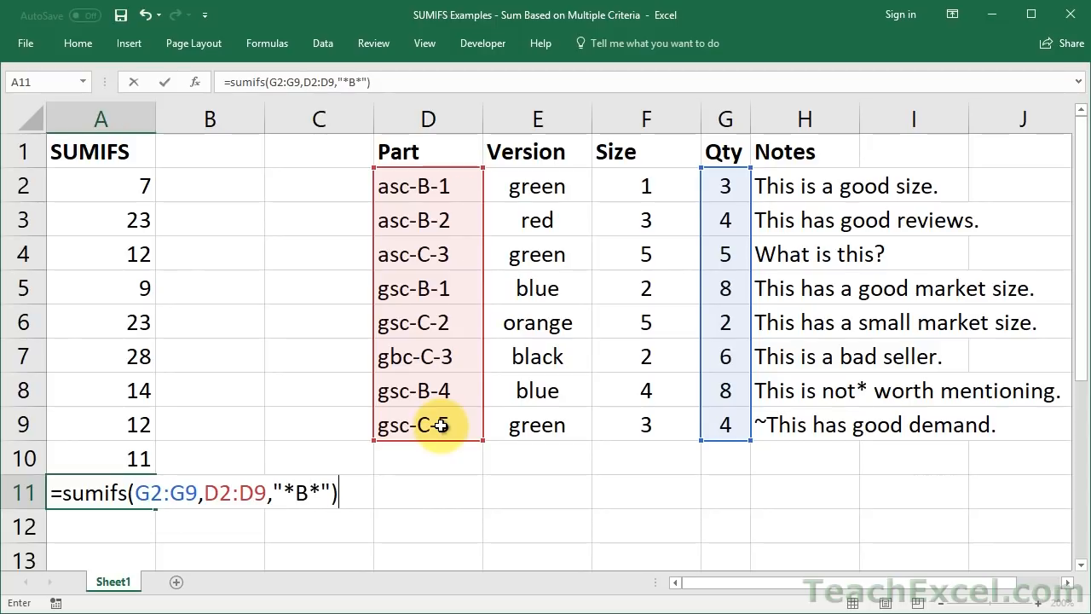
pyautogui.press('Return')
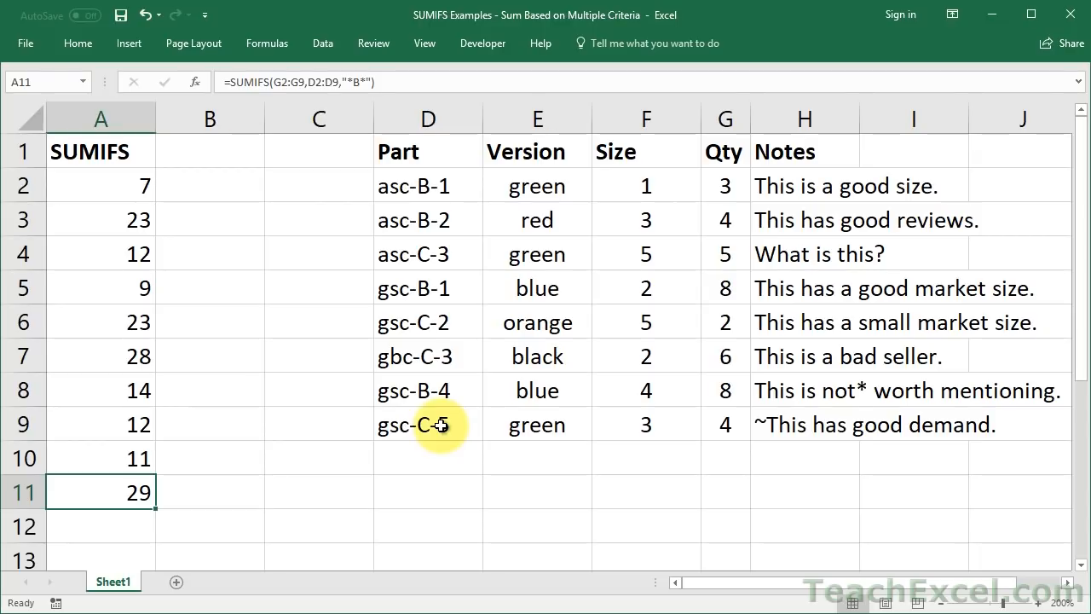
# - Change the criterion in the A11 formula to "*-B-*" and check the Part value in D7 against it
pyautogui.doubleClick(399, 356)
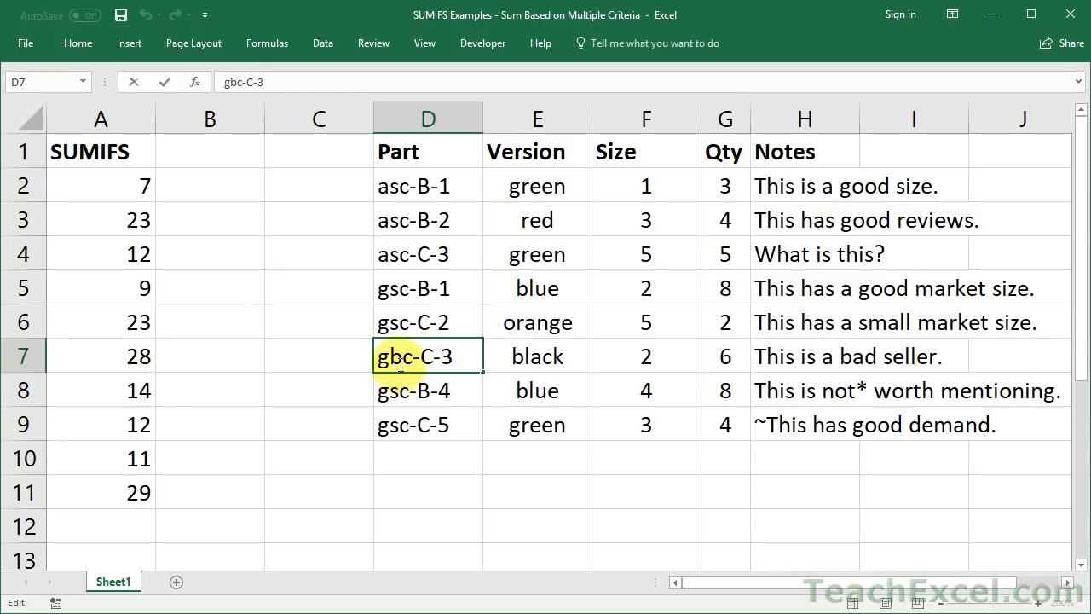
pyautogui.press('Escape')
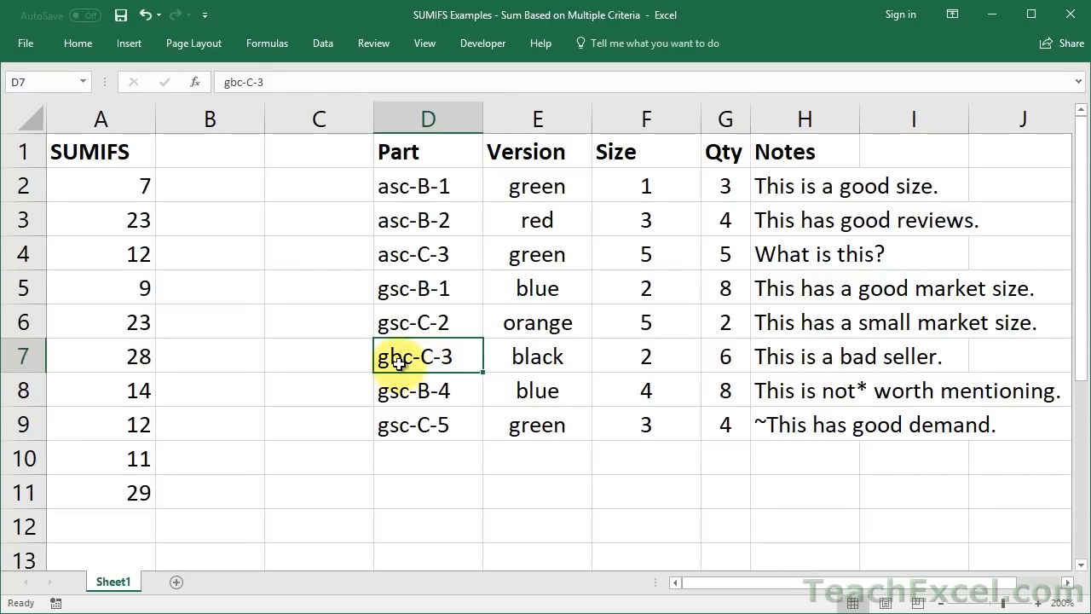
pyautogui.doubleClick(128, 493)
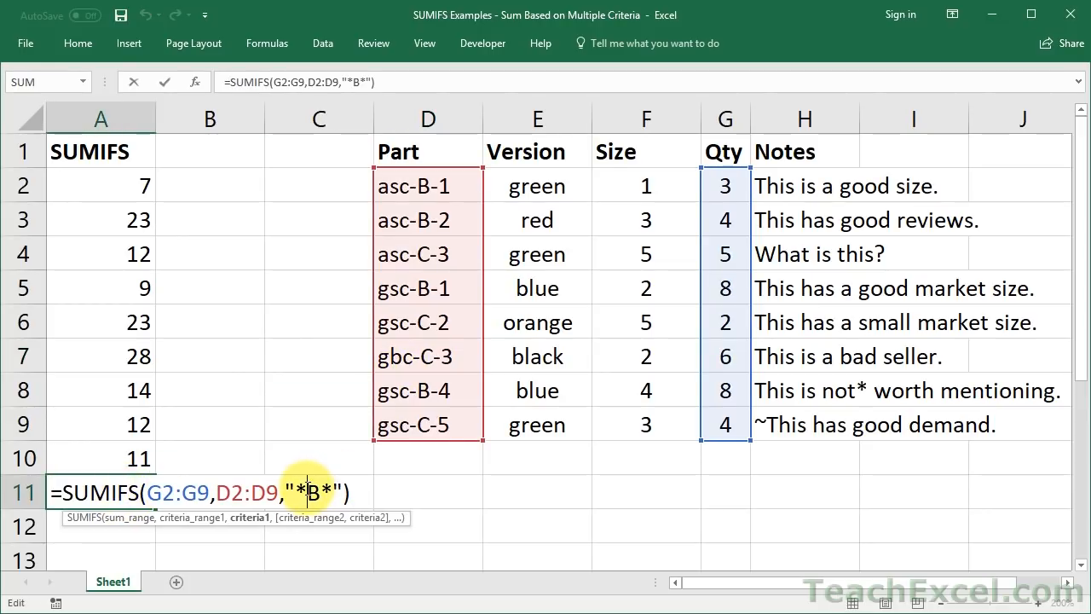
pyautogui.click(307, 492)
pyautogui.write('-B')
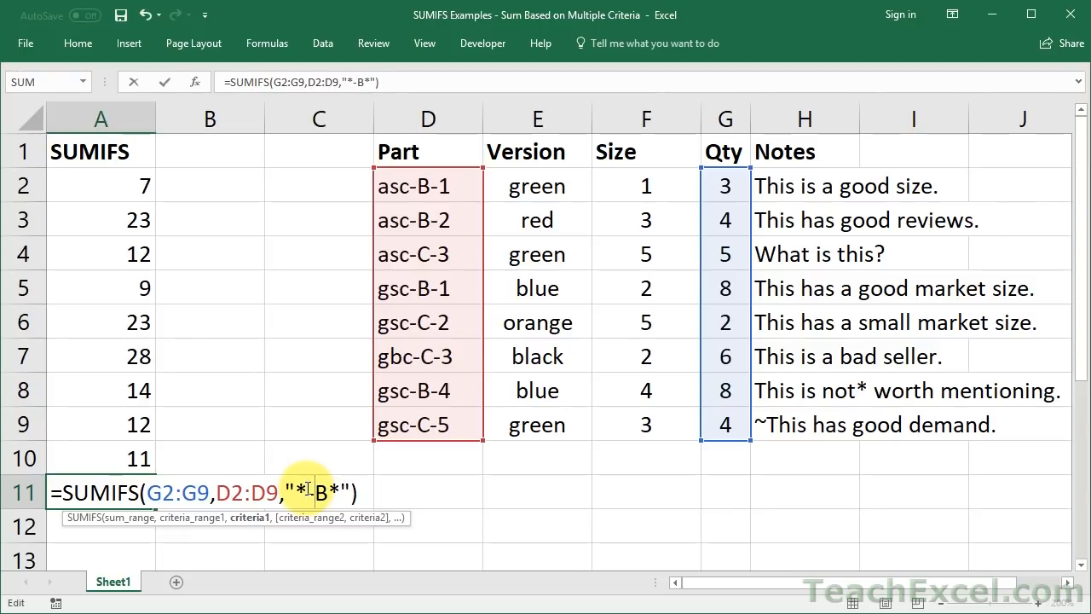
pyautogui.write('-')
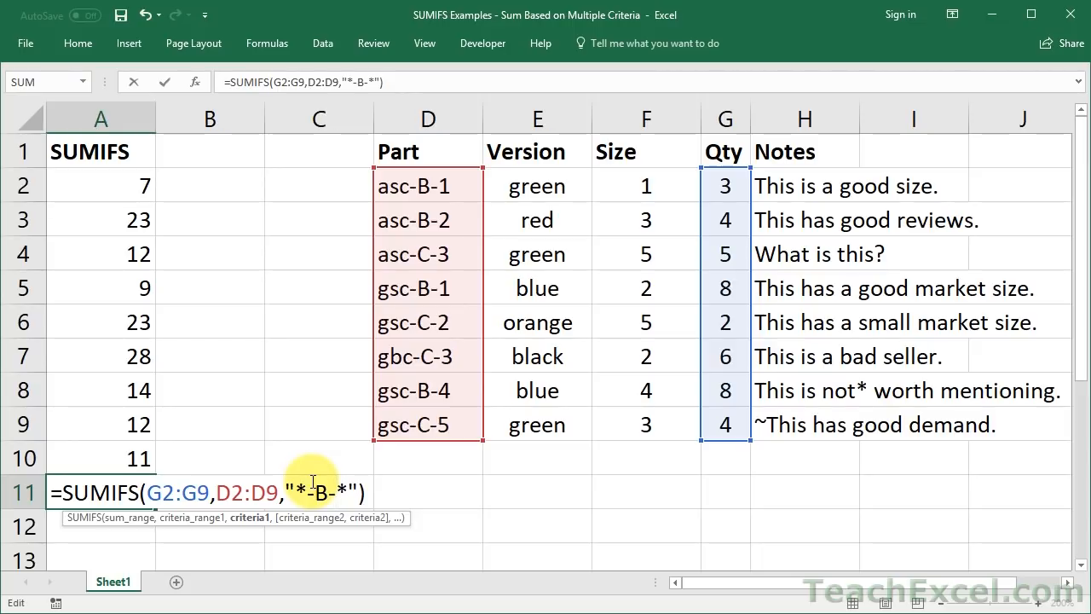
pyautogui.hotkey('ctrl', 'Return')
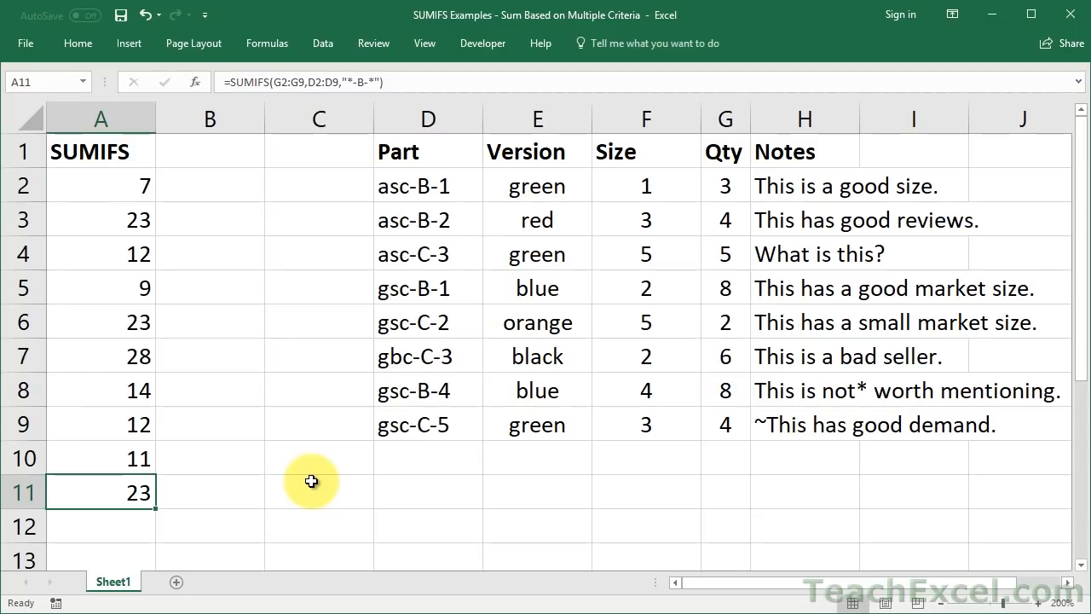
pyautogui.click(434, 356)
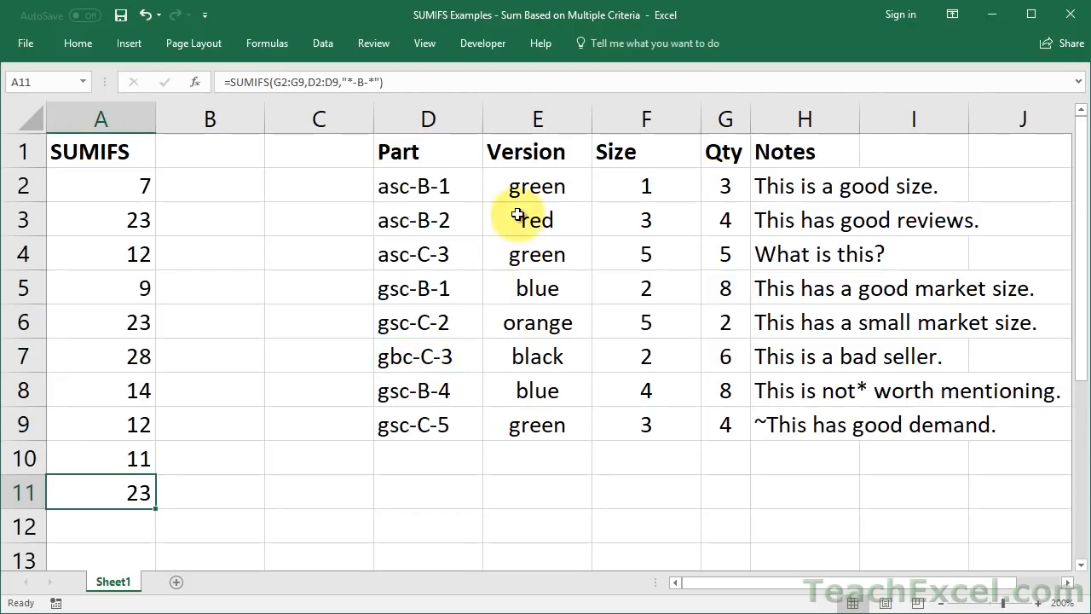
# - Enter a SUMIFS formula in cell A12 summing the Qty values G2:G9 where the Part values D2:D9 match "g?c*"
pyautogui.moveTo(409, 292); pyautogui.dragTo(399, 416)
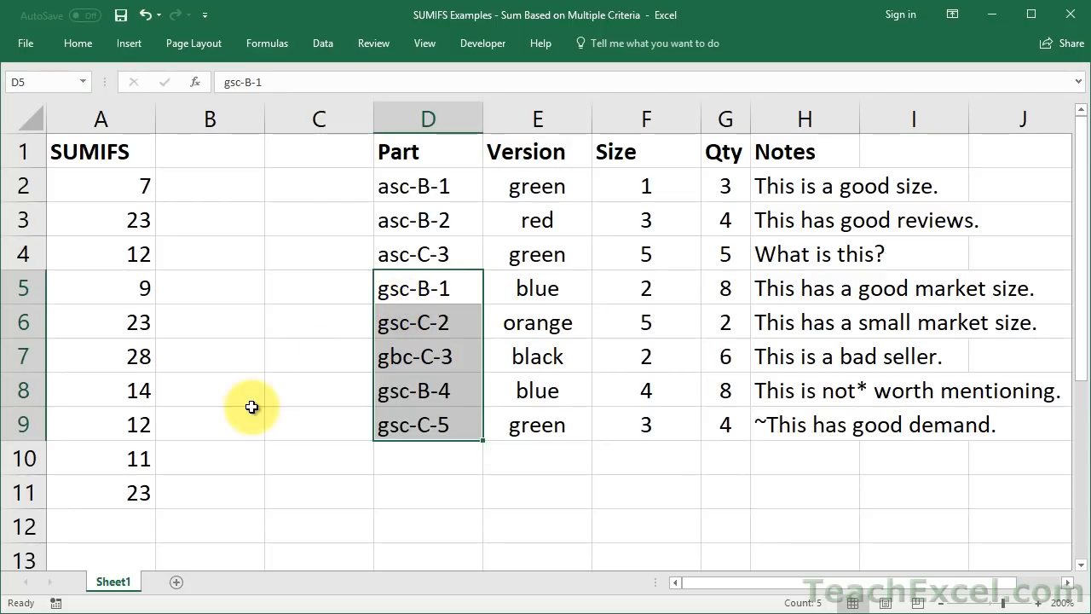
pyautogui.click(92, 521)
pyautogui.write('=')
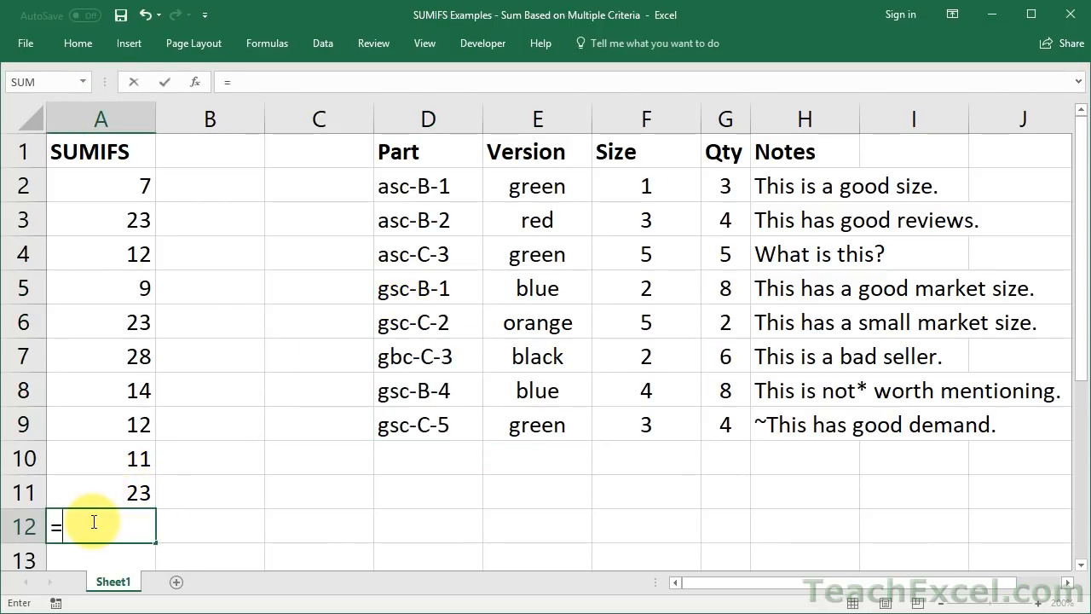
pyautogui.write('sumifs(')
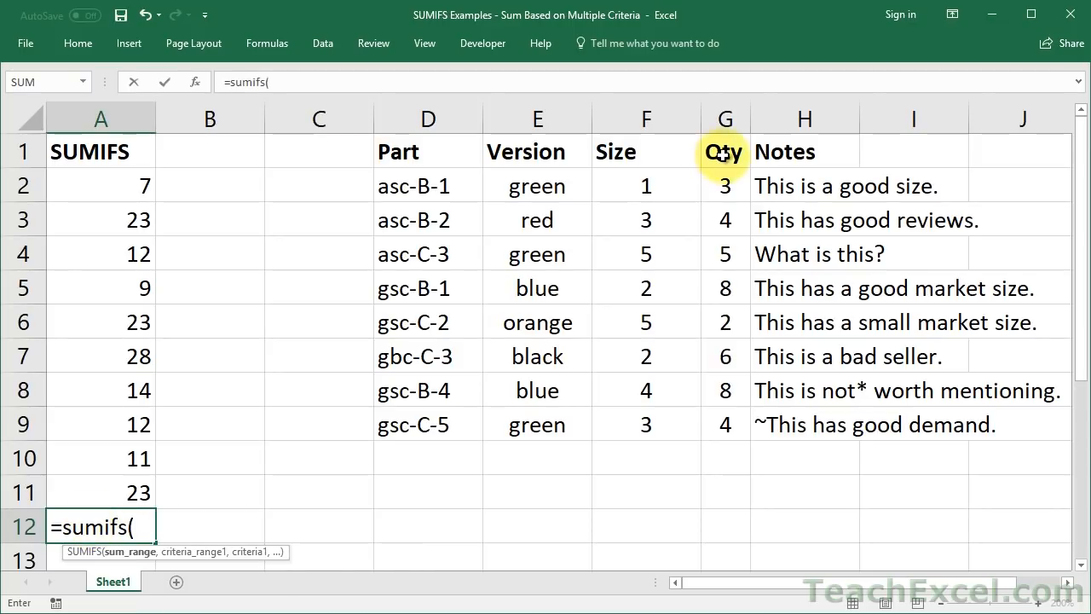
pyautogui.click(730, 183)
pyautogui.moveTo(732, 182); pyautogui.dragTo(725, 426)
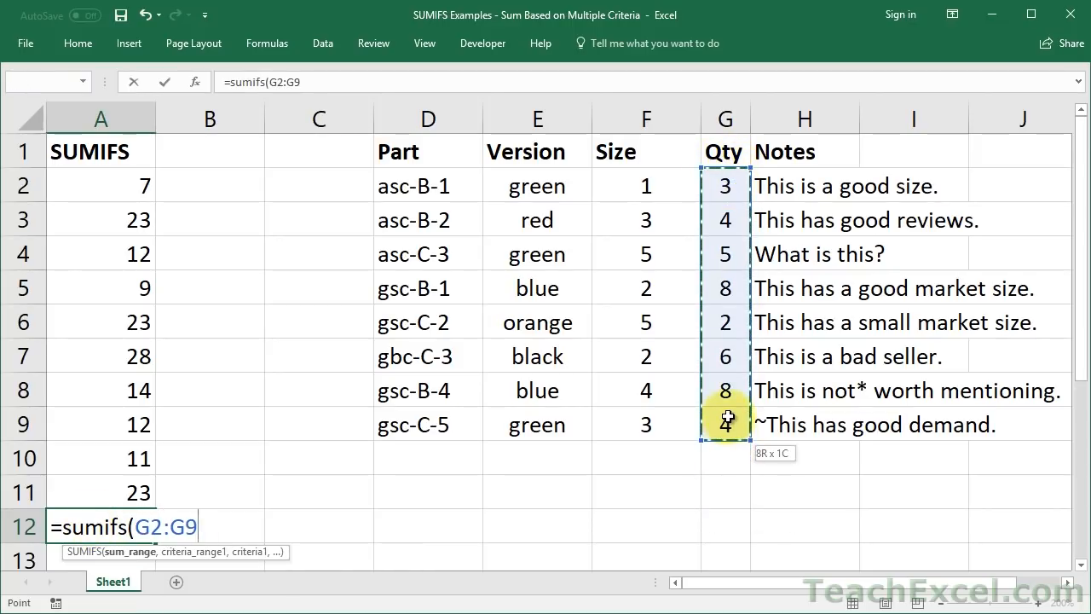
pyautogui.write(',')
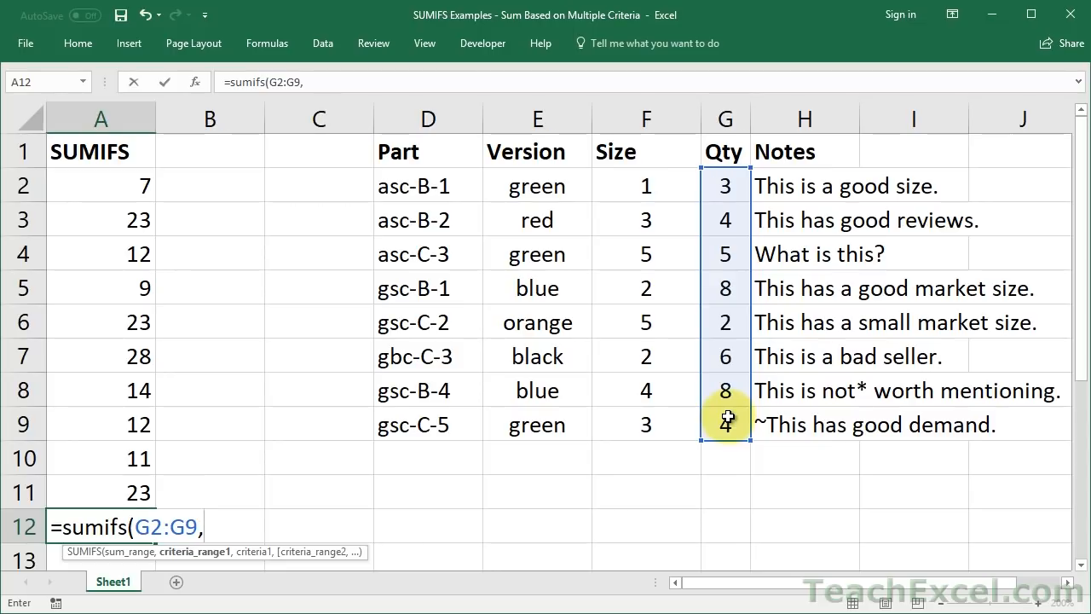
pyautogui.click(391, 181)
pyautogui.moveTo(406, 443); pyautogui.dragTo(406, 434)
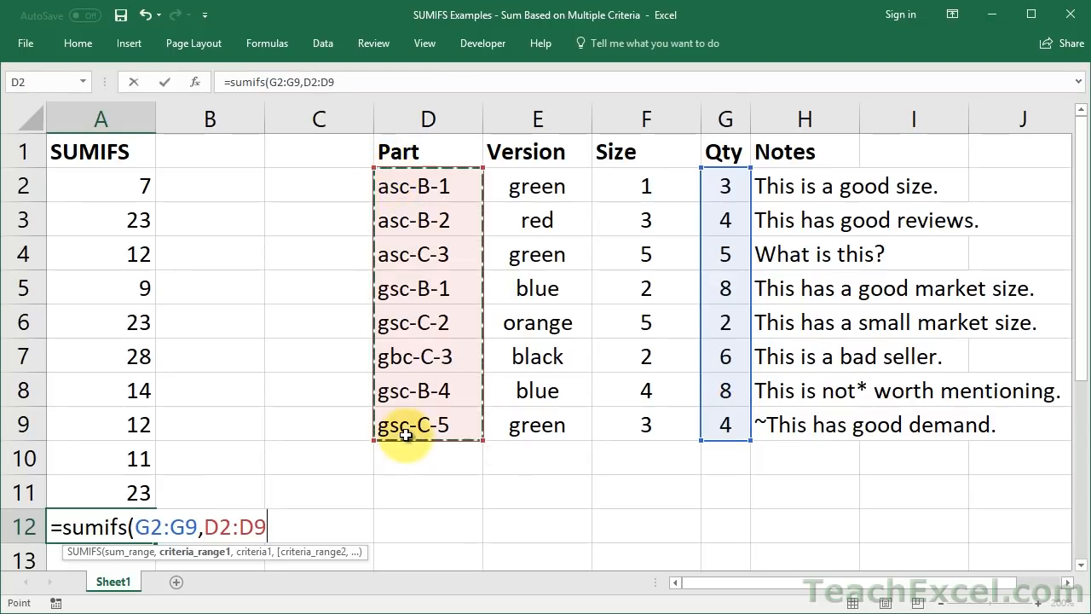
pyautogui.write(',"')
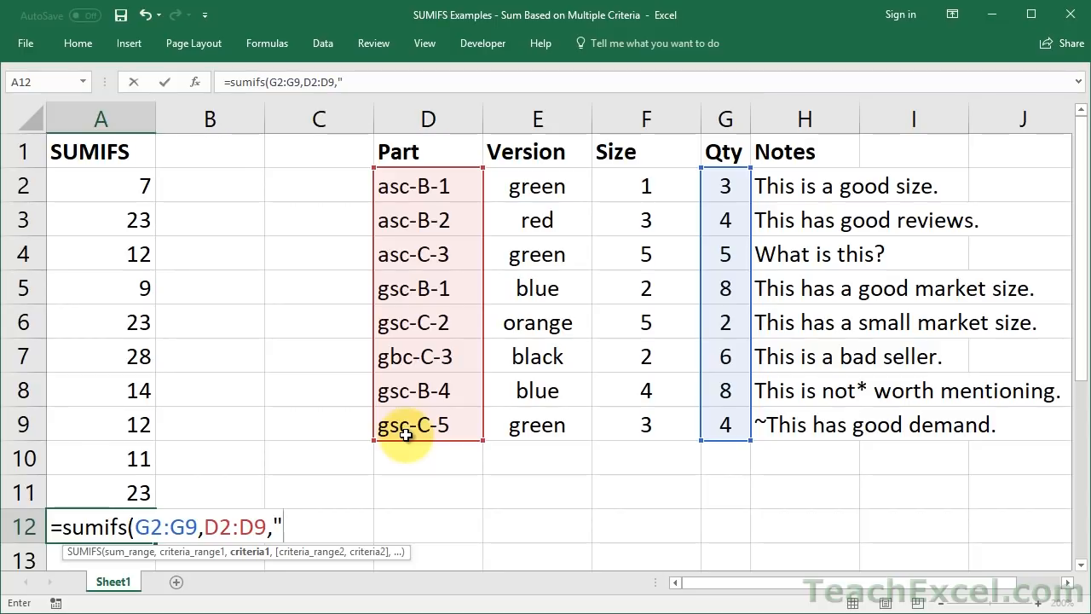
pyautogui.write('g?')
pyautogui.write('c')
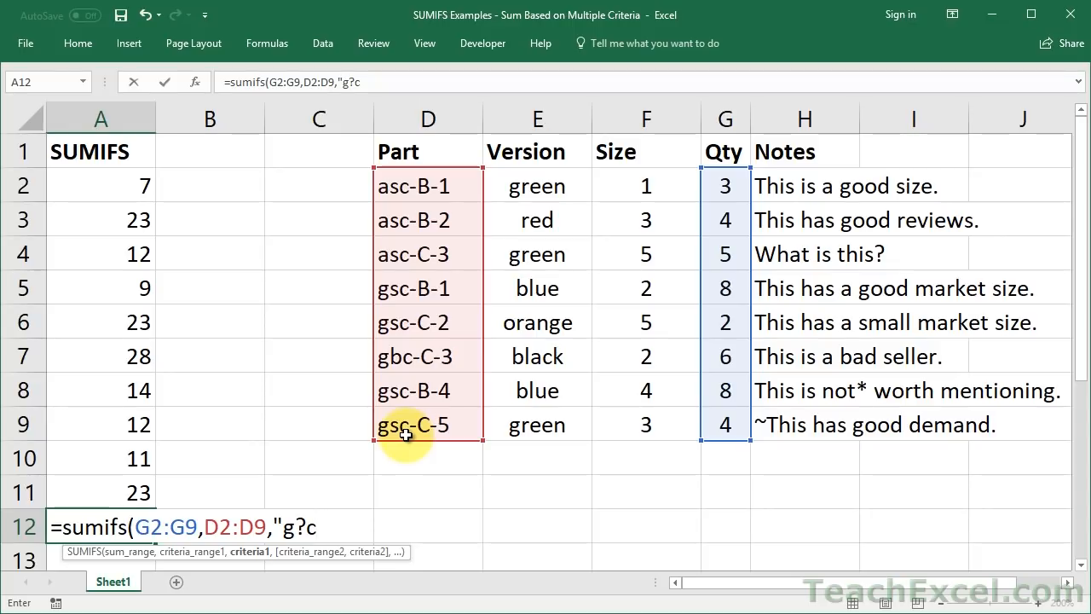
pyautogui.write('*"')
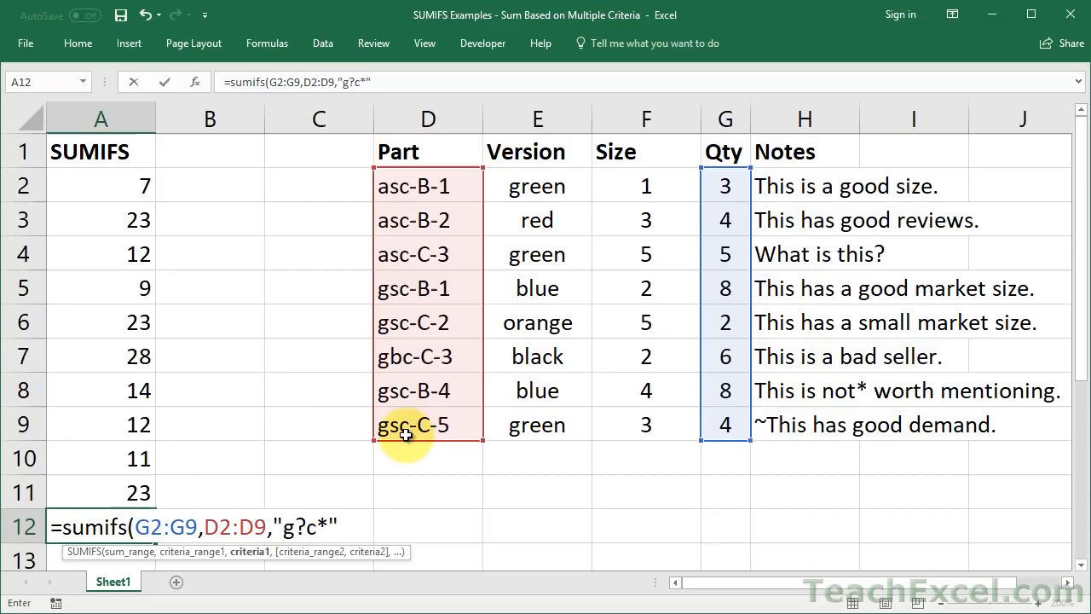
pyautogui.write(')')
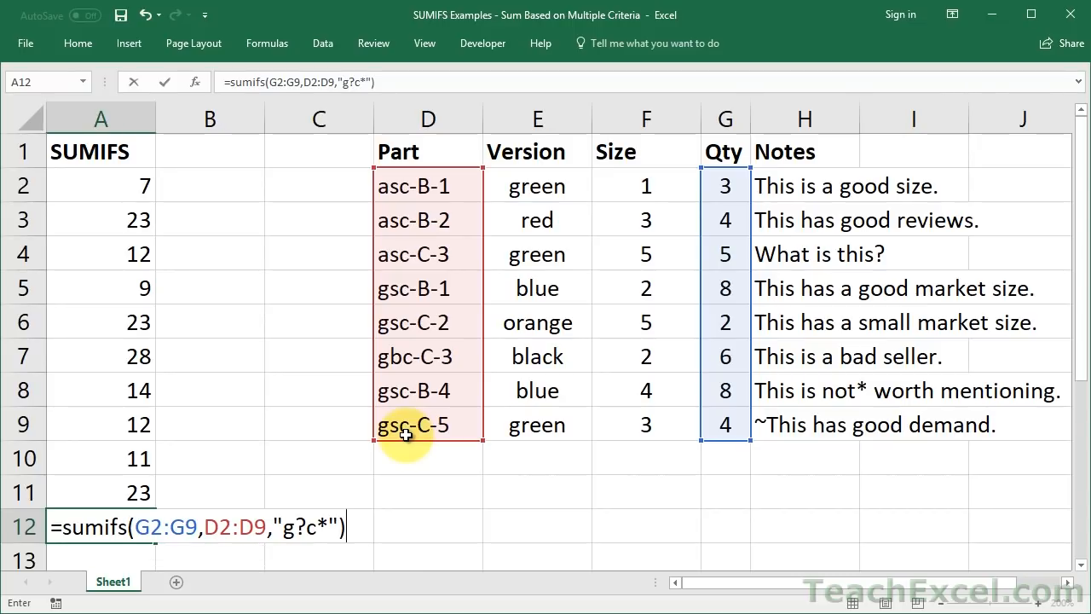
pyautogui.hotkey('ctrl', 'Return')
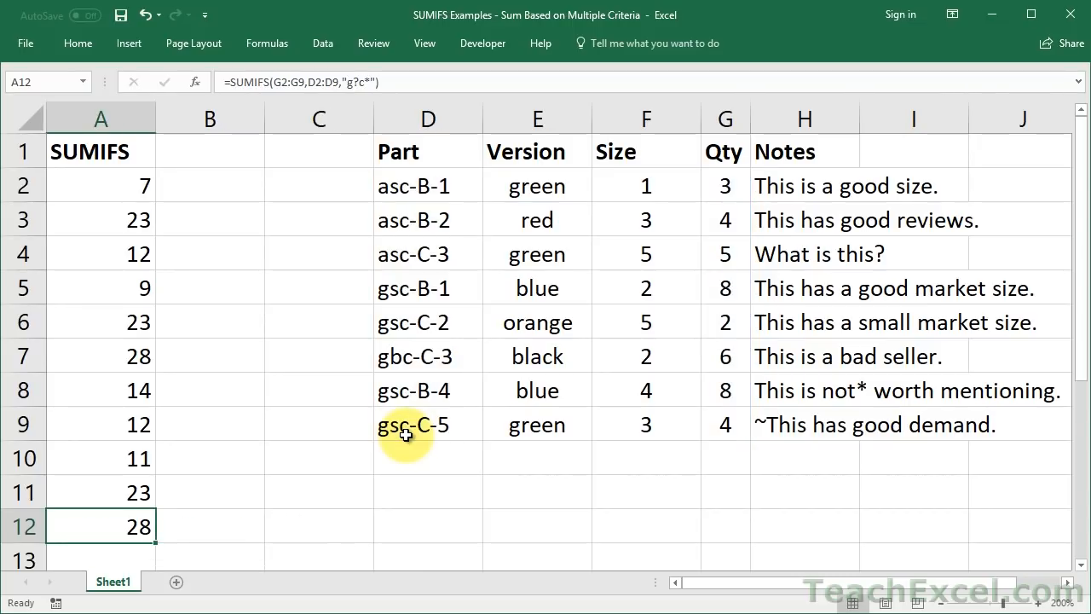
# - Examine the criterion "g?c*" in the A12 formula, looking at its * wildcard and its "g?c" part
pyautogui.doubleClick(114, 525)
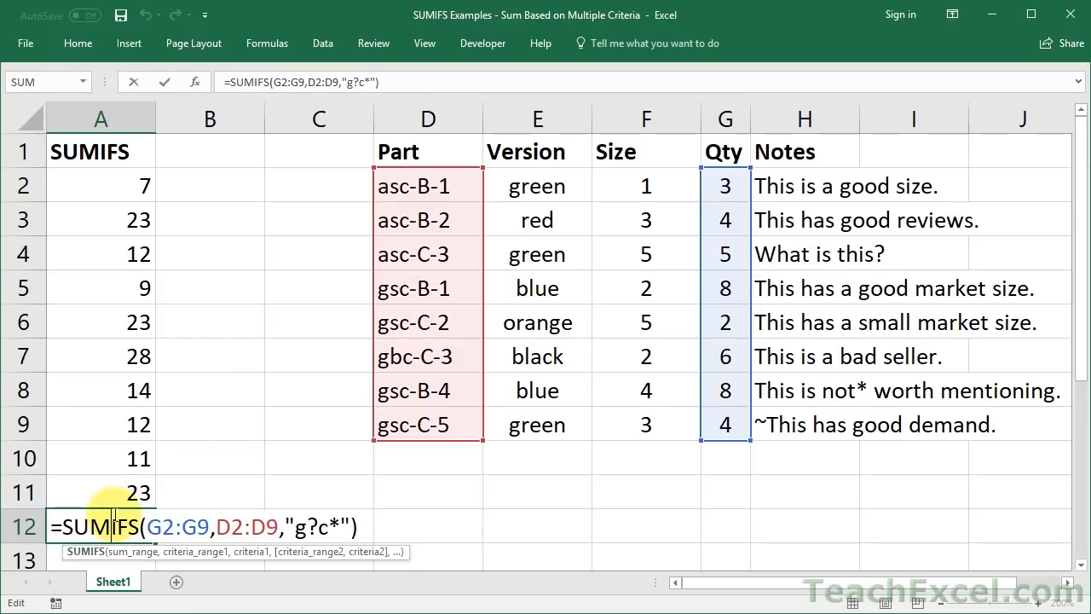
pyautogui.click(307, 527)
pyautogui.moveTo(329, 527); pyautogui.dragTo(339, 527)
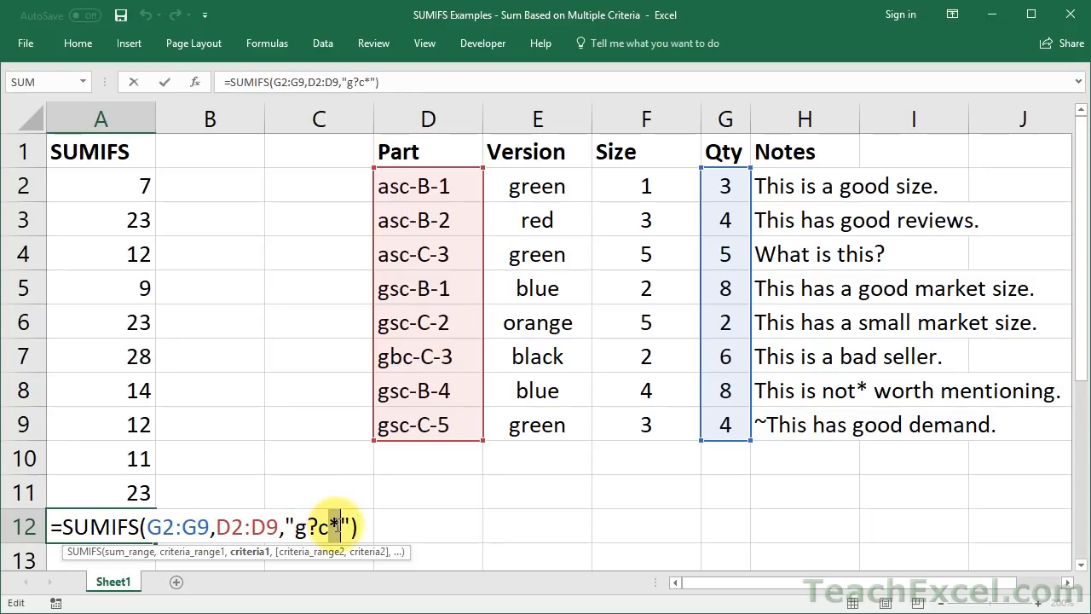
pyautogui.click(304, 525)
pyautogui.moveTo(329, 527); pyautogui.dragTo(290, 527)
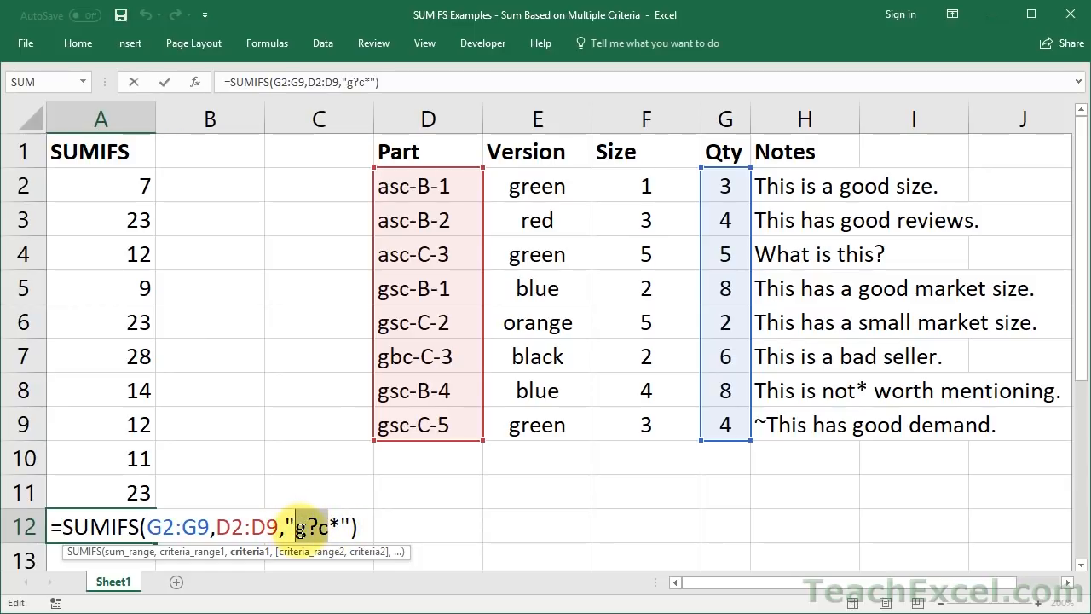
pyautogui.press('Return')
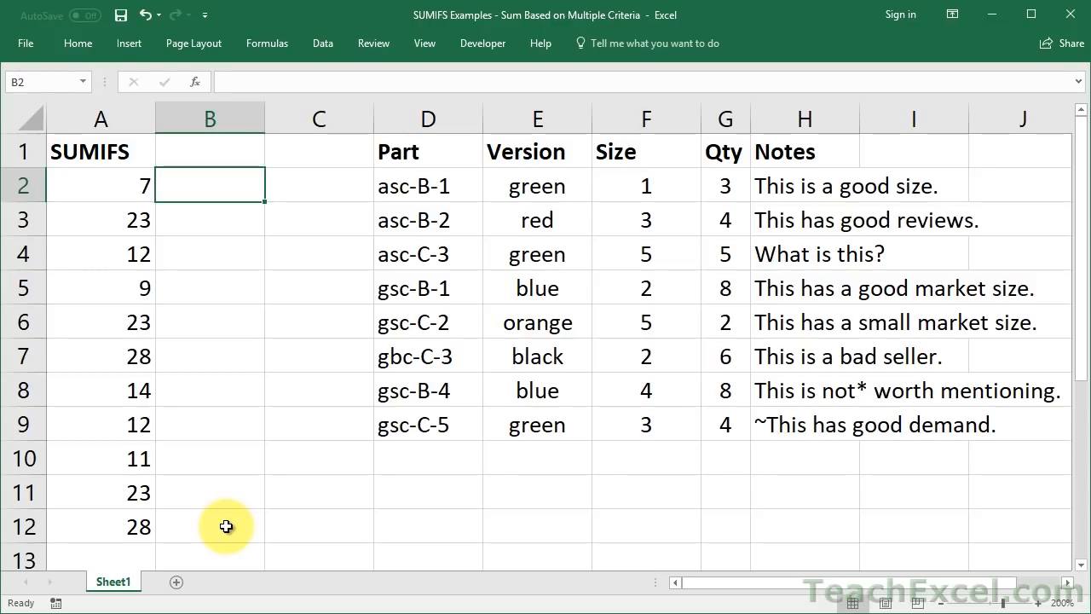
# - Start a SUMIFS formula in cell B2 with sum range G2:G9 (Qty) and criteria range H2:H9 (Notes)
pyautogui.write('=sumifs(')
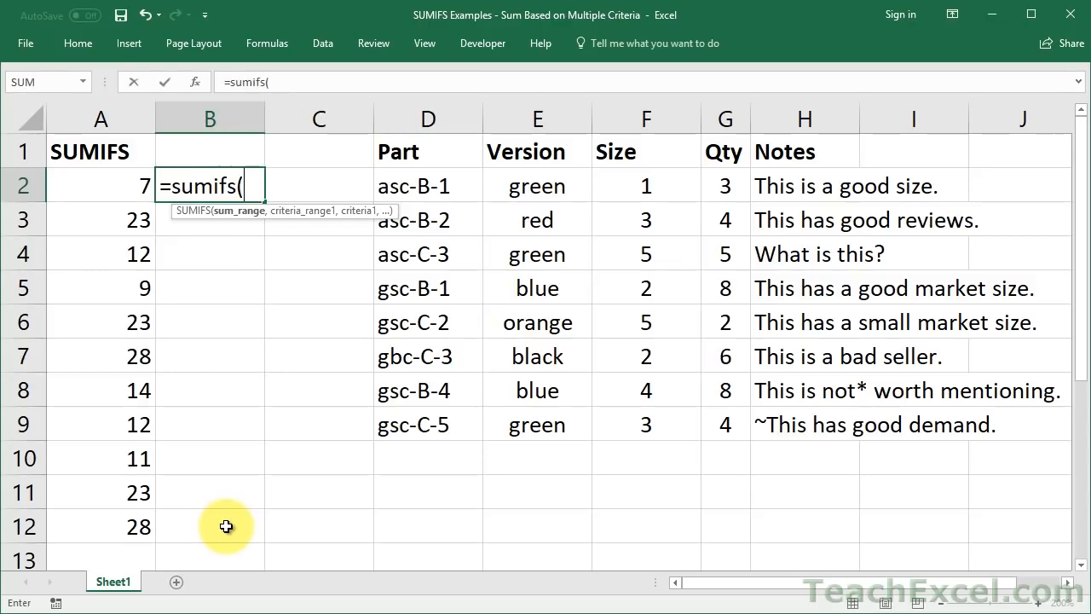
pyautogui.moveTo(720, 185); pyautogui.dragTo(719, 442)
pyautogui.write(',')
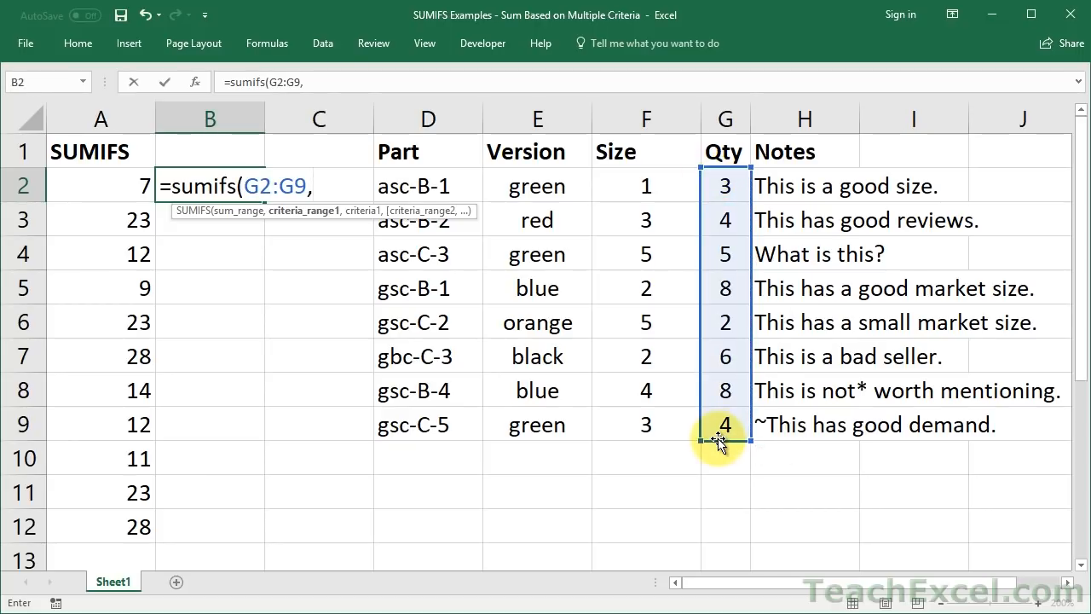
pyautogui.moveTo(792, 186); pyautogui.dragTo(764, 430)
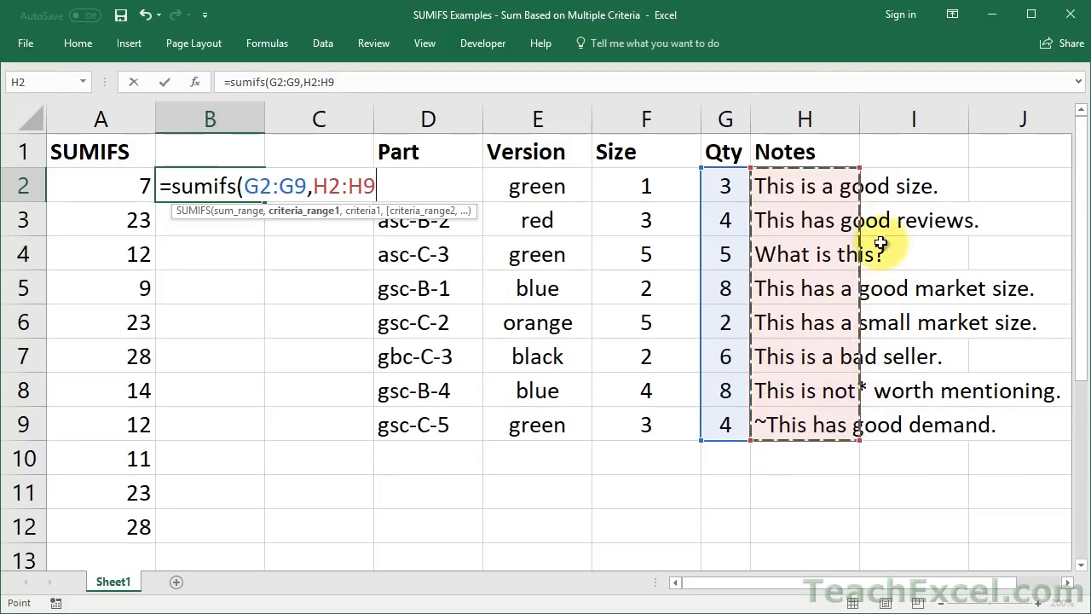
pyautogui.write(',')
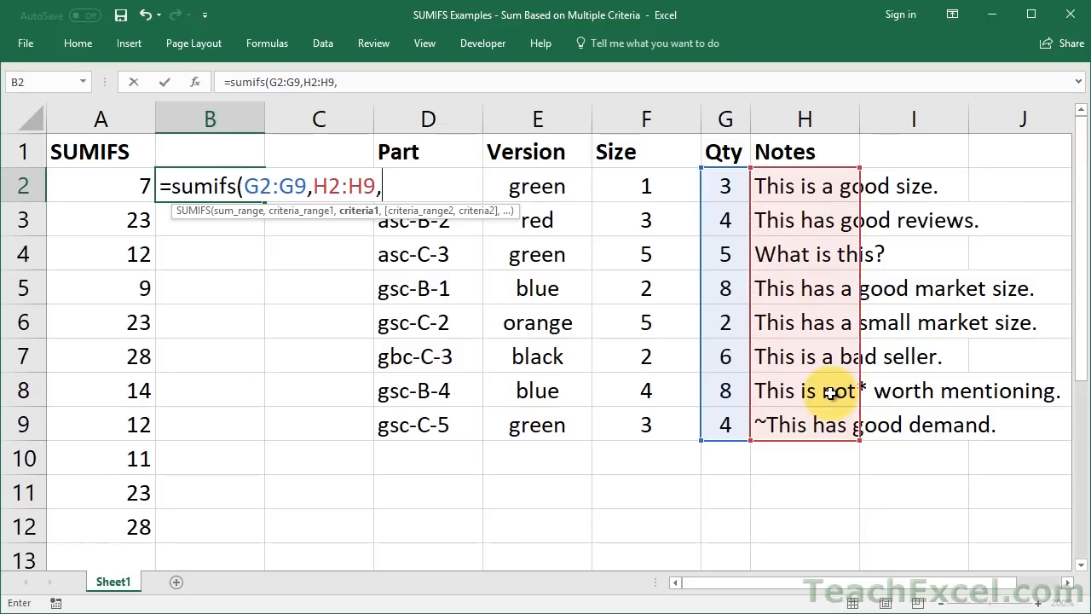
# - Complete the B2 formula with the criterion "*~?" to match Notes ending in a literal question mark
pyautogui.write('"')
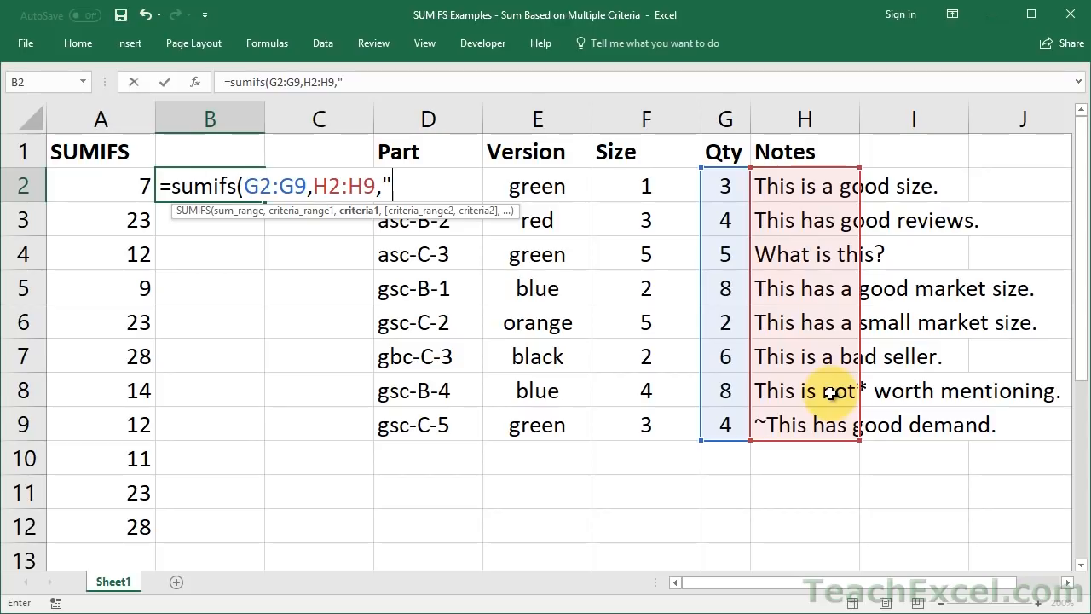
pyautogui.write('*~?')
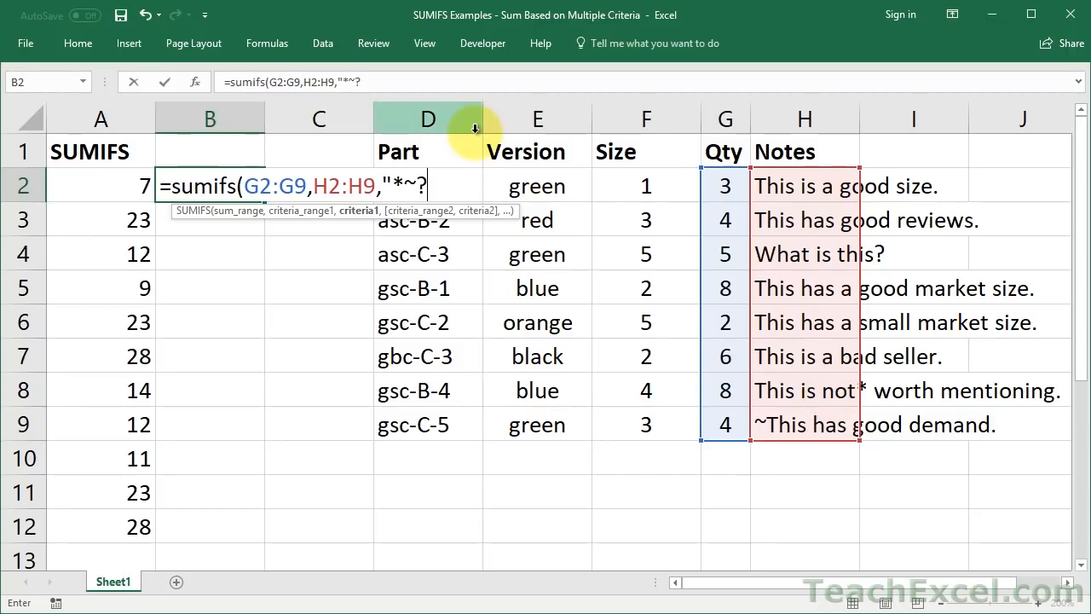
pyautogui.moveTo(404, 185); pyautogui.dragTo(419, 185)
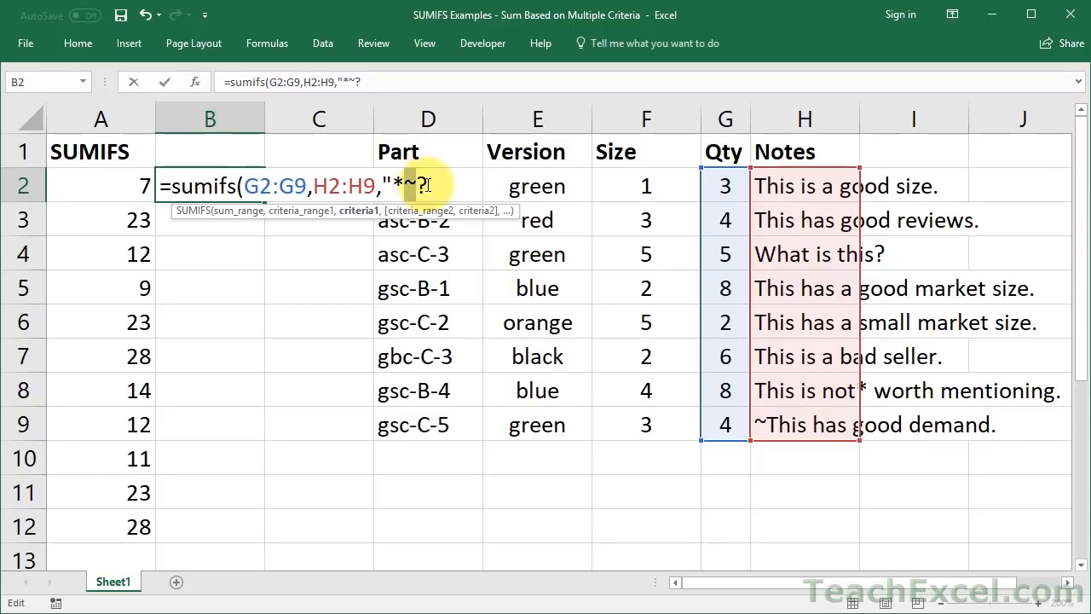
pyautogui.moveTo(428, 185); pyautogui.dragTo(417, 184)
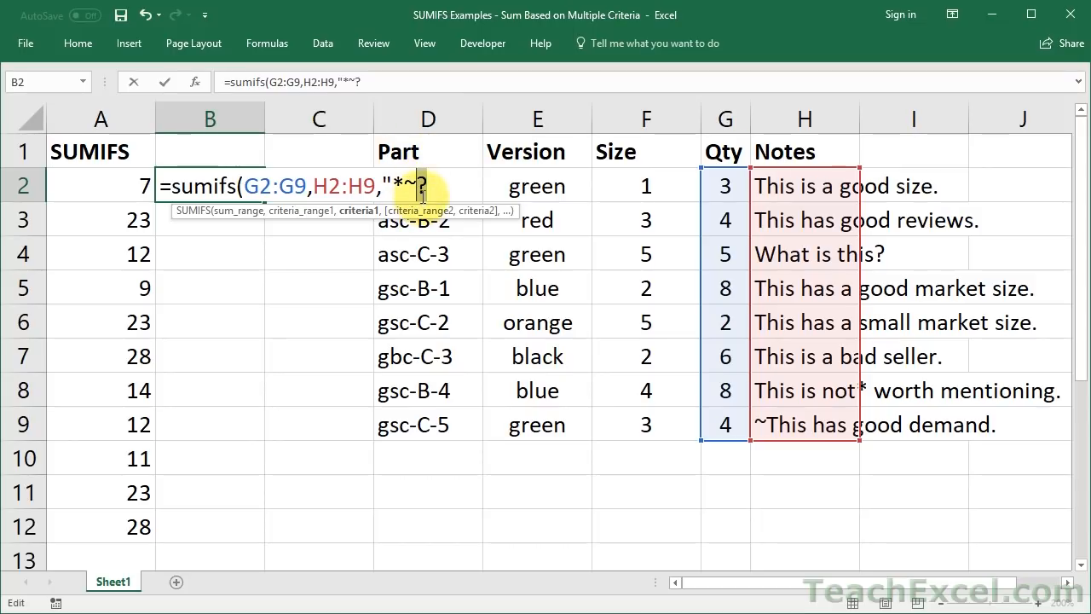
pyautogui.click(428, 185)
pyautogui.write('"')
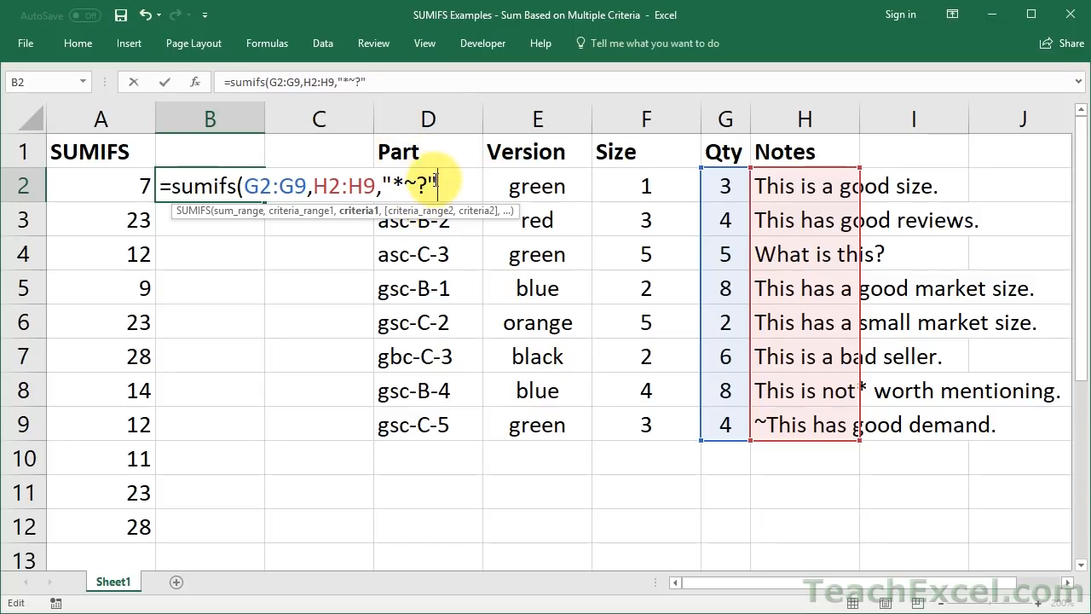
pyautogui.write(')')
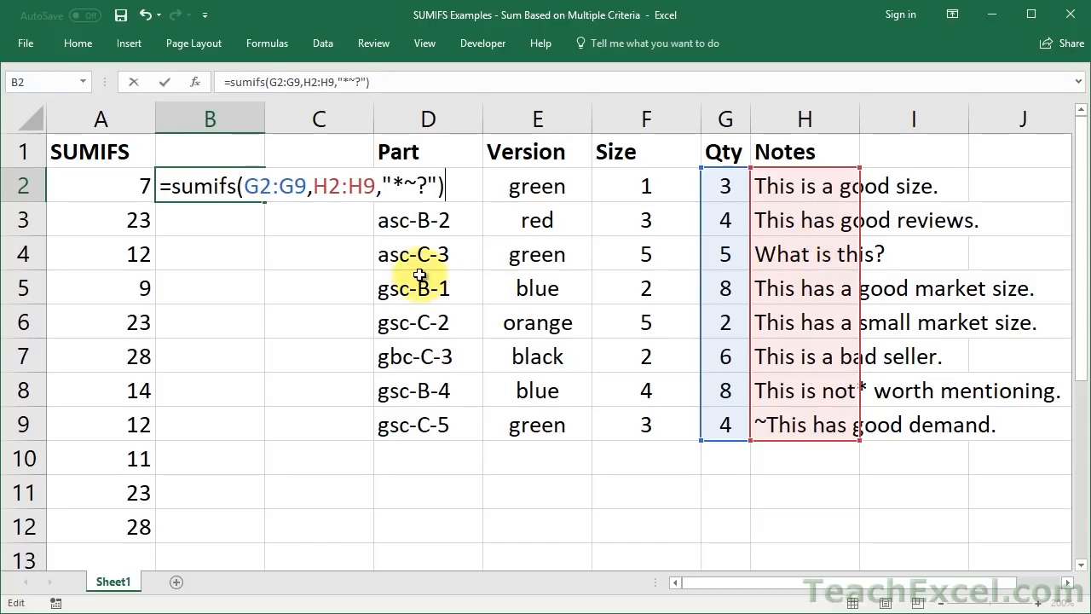
pyautogui.hotkey('ctrl', 'Return')
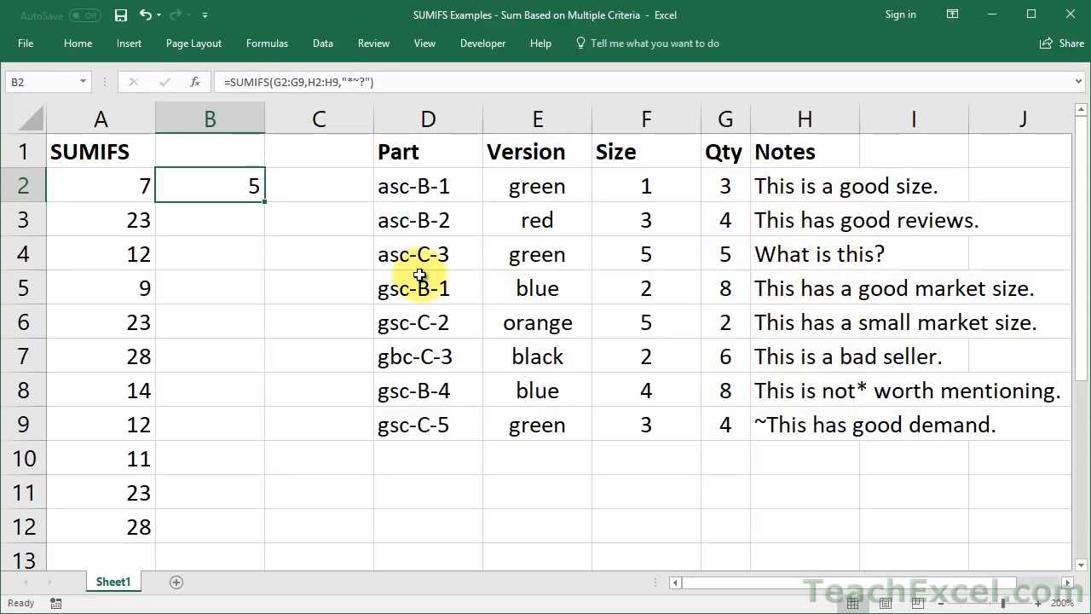
# - Start a SUMIFS formula in cell B3 with sum range G2:G9 (Qty) and criteria range H2:H9 (Notes)
pyautogui.click(187, 223)
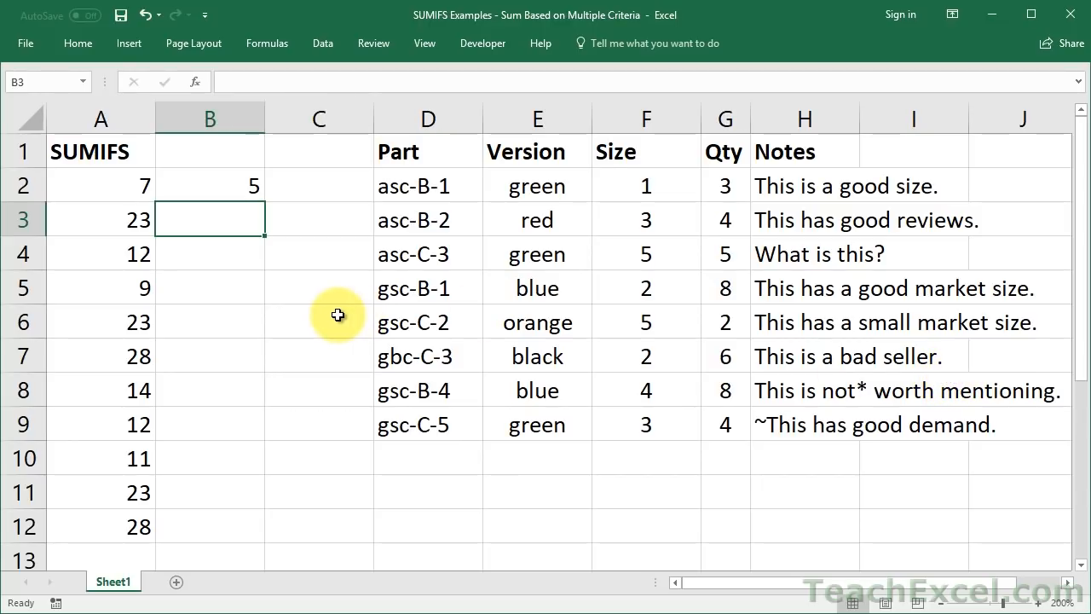
pyautogui.write('=sumifs(')
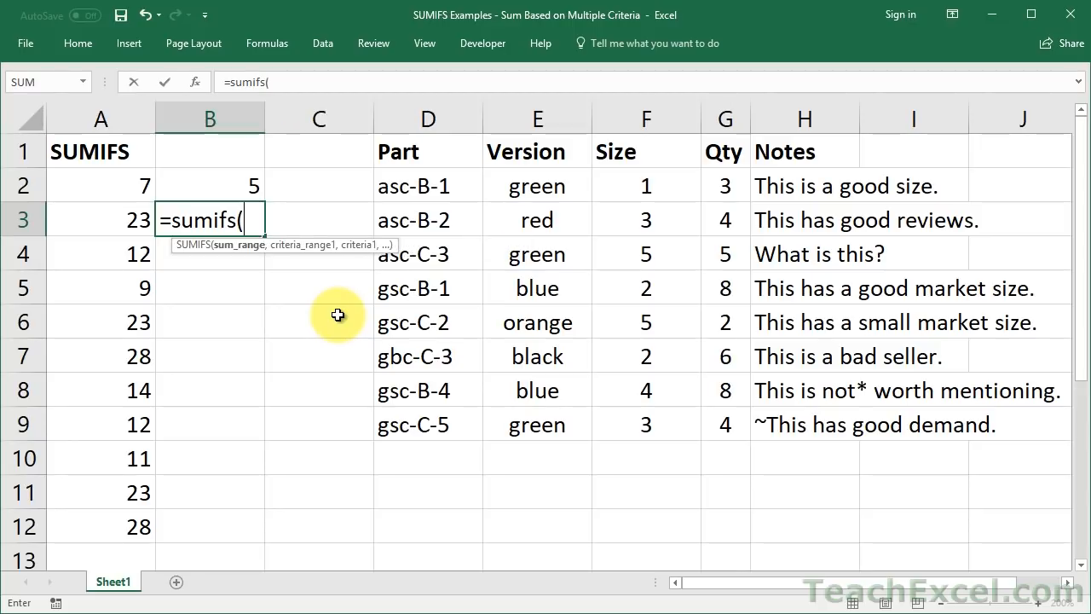
pyautogui.moveTo(718, 189); pyautogui.dragTo(710, 427)
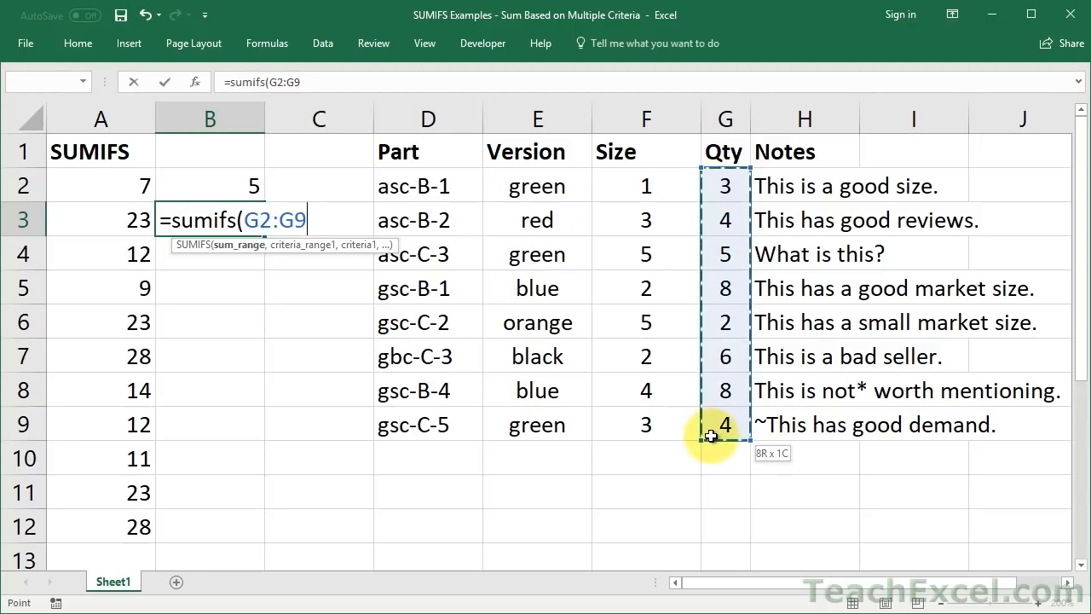
pyautogui.write(',')
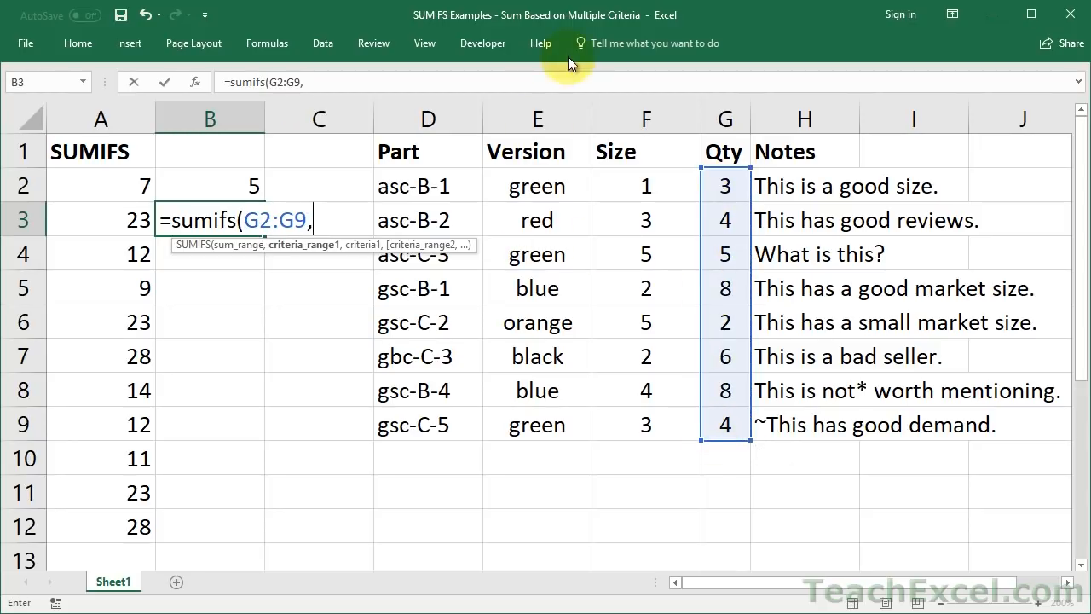
pyautogui.click(766, 186)
pyautogui.moveTo(765, 186); pyautogui.dragTo(792, 421)
# - Complete the B3 formula with the criterion "*~**" to match Notes containing a literal asterisk, and check the Qty in G8
pyautogui.write(',"')
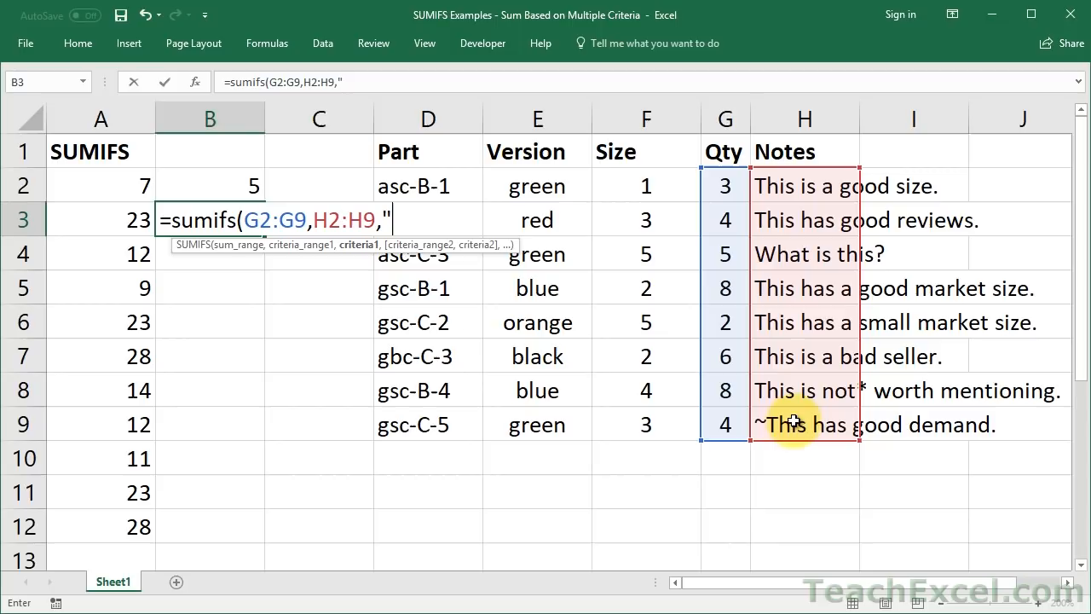
pyautogui.write('*')
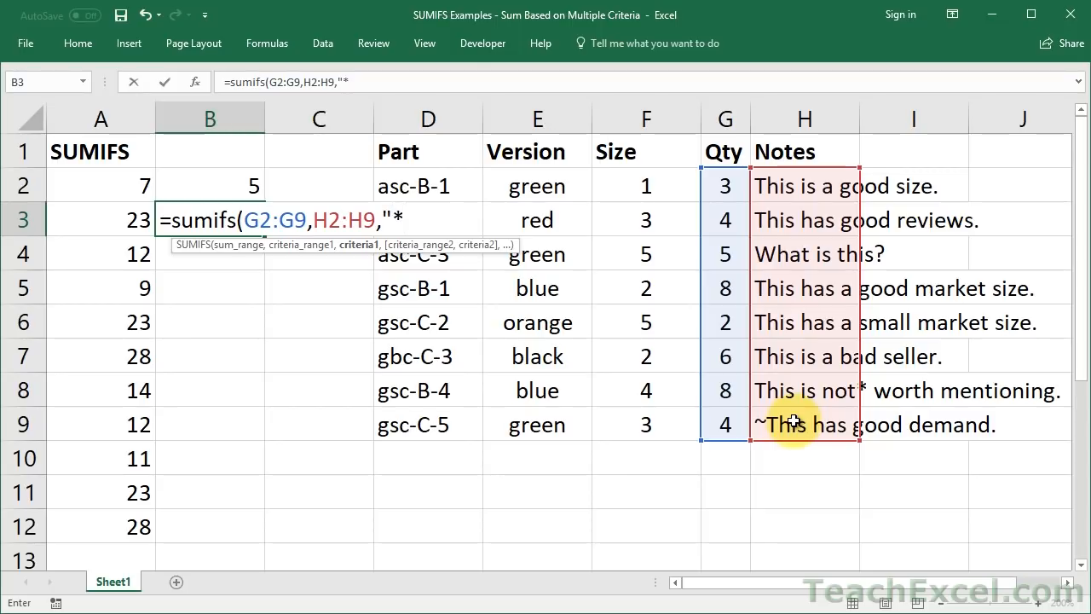
pyautogui.write('~*')
pyautogui.write('*"')
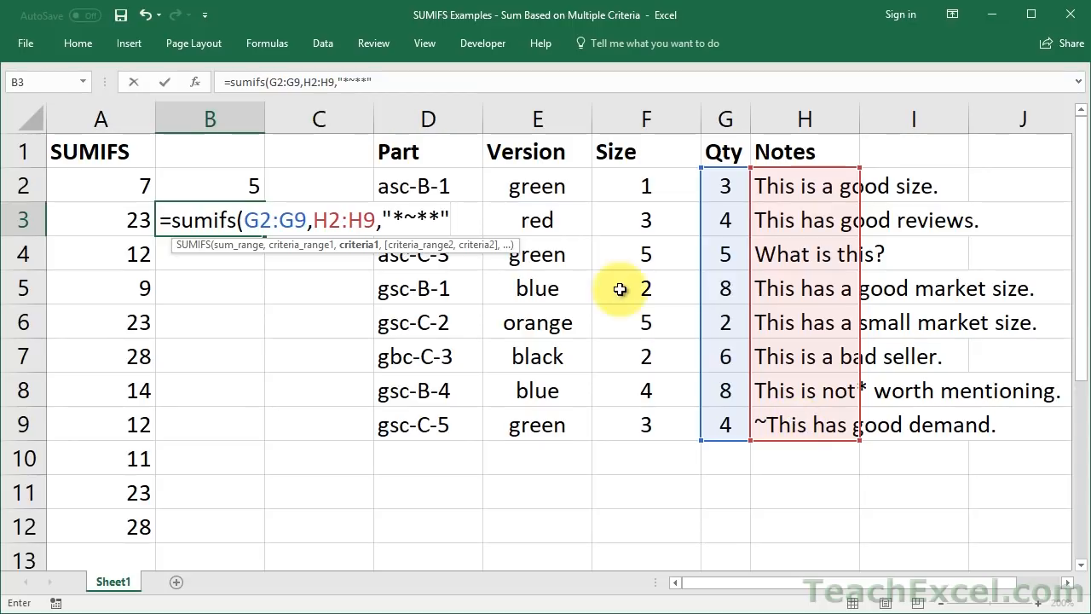
pyautogui.click(397, 220)
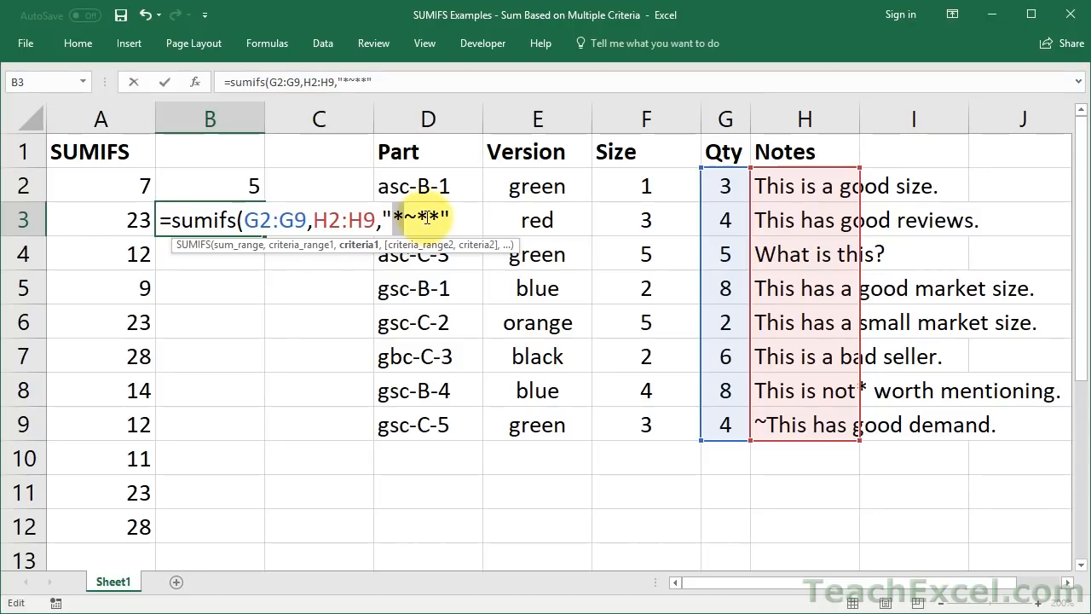
pyautogui.moveTo(429, 220); pyautogui.dragTo(441, 220)
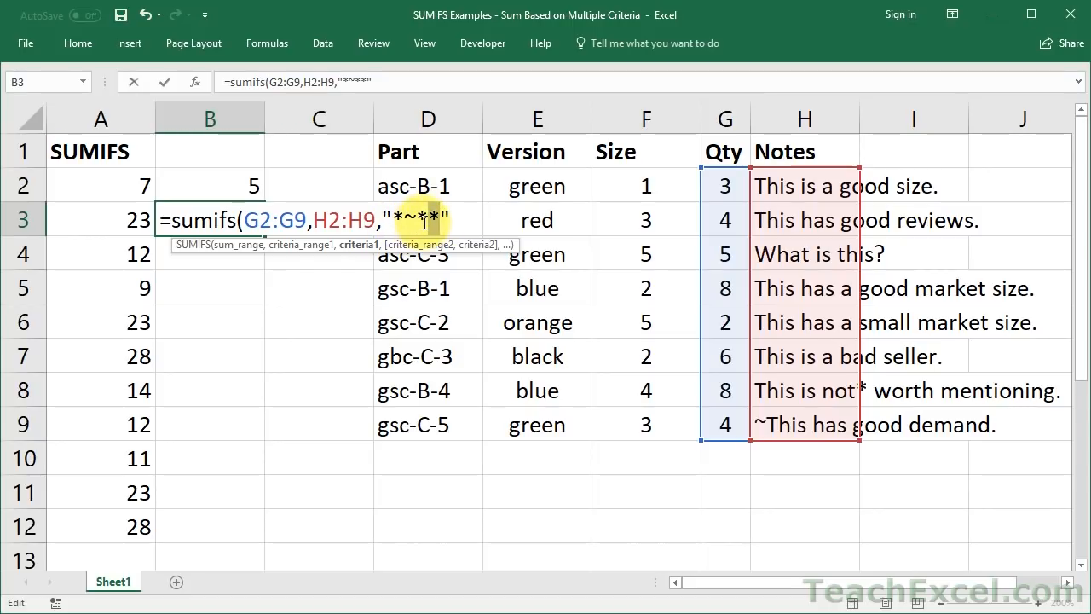
pyautogui.click(407, 218)
pyautogui.moveTo(407, 218); pyautogui.dragTo(412, 220)
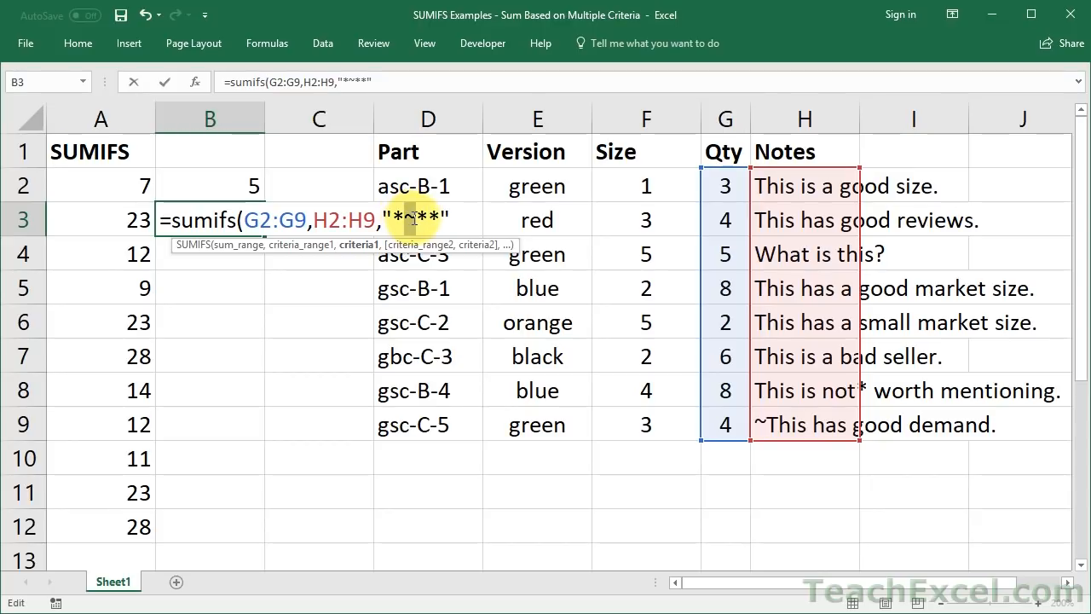
pyautogui.moveTo(413, 220); pyautogui.dragTo(426, 218)
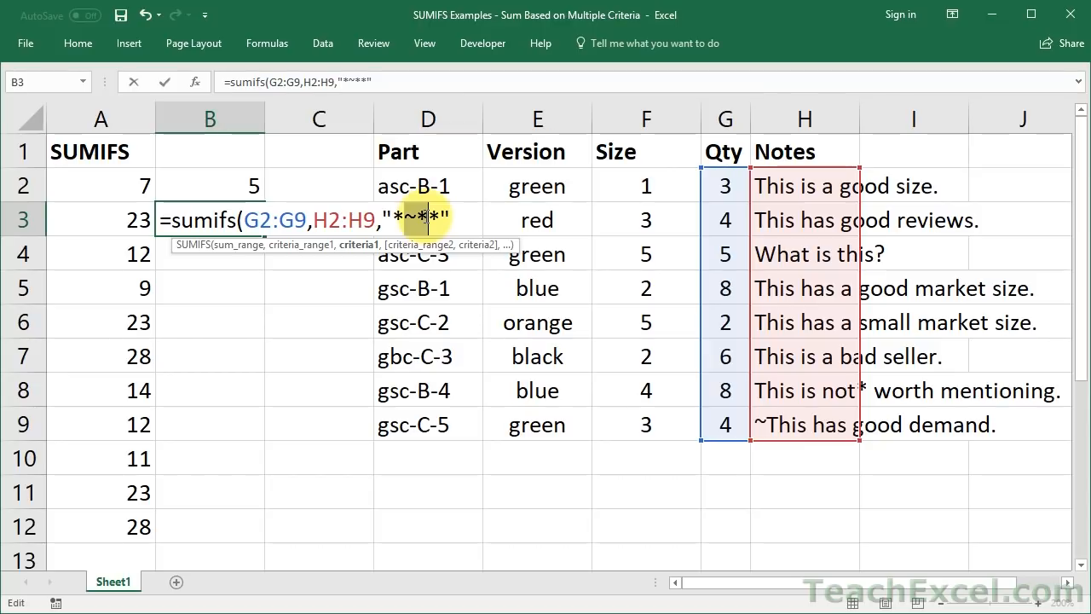
pyautogui.click(459, 215)
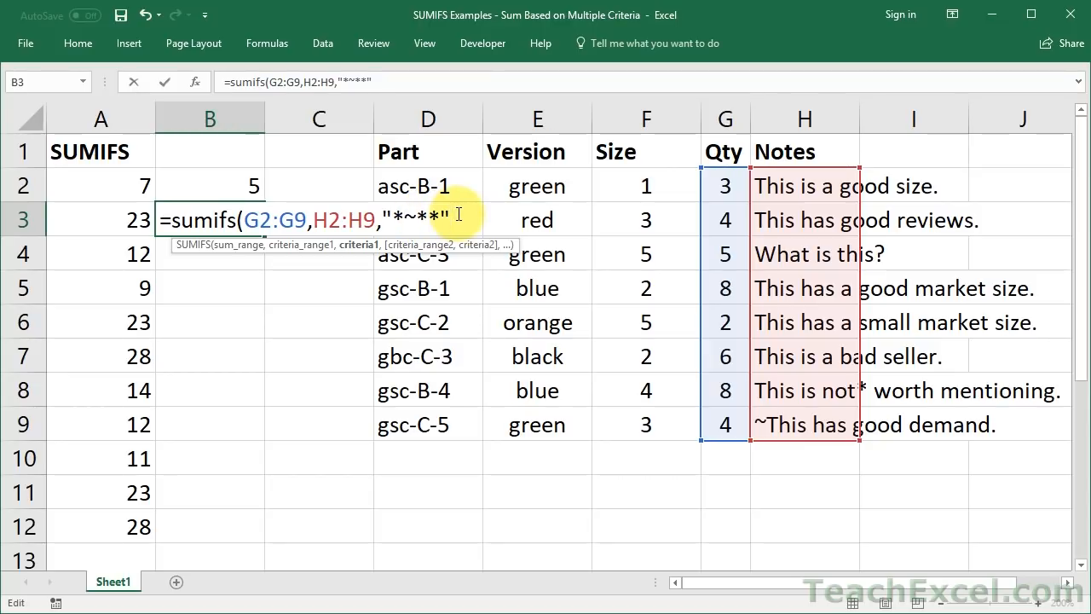
pyautogui.hotkey('ctrl', 'Return')
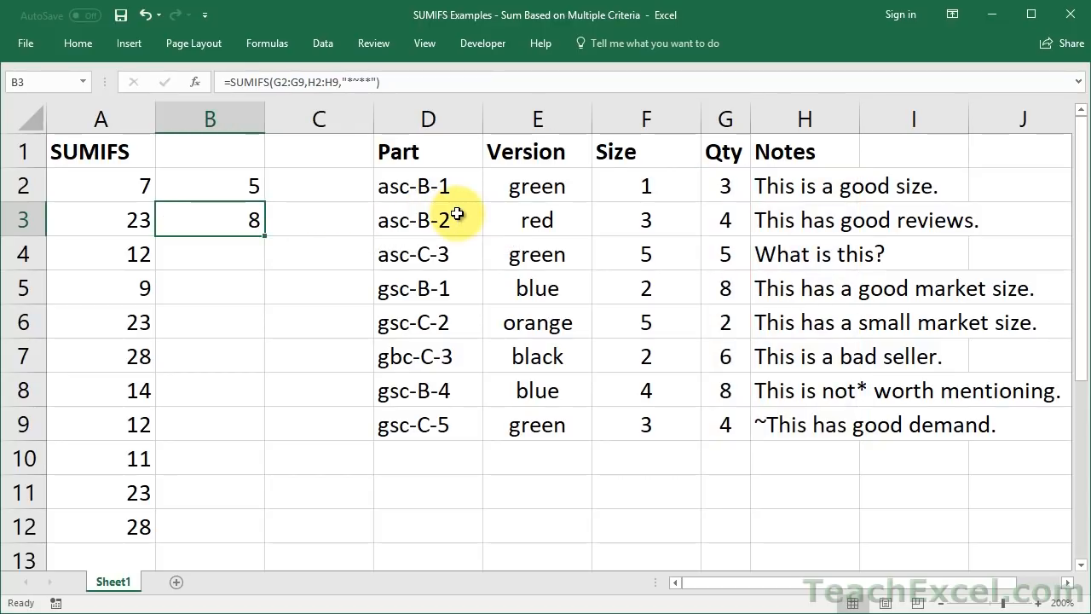
pyautogui.click(725, 390)
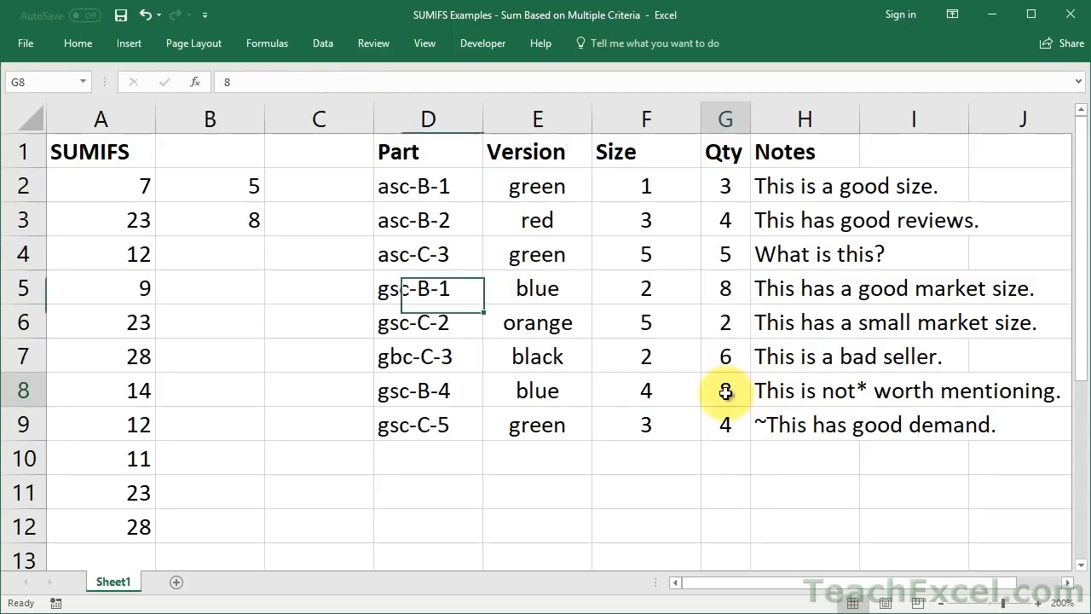
# - Start a SUMIFS formula in cell B4 with sum range G2:G9 (Qty) and criteria range H2:H9 (Notes)
pyautogui.click(210, 257)
pyautogui.write('=sumifs')
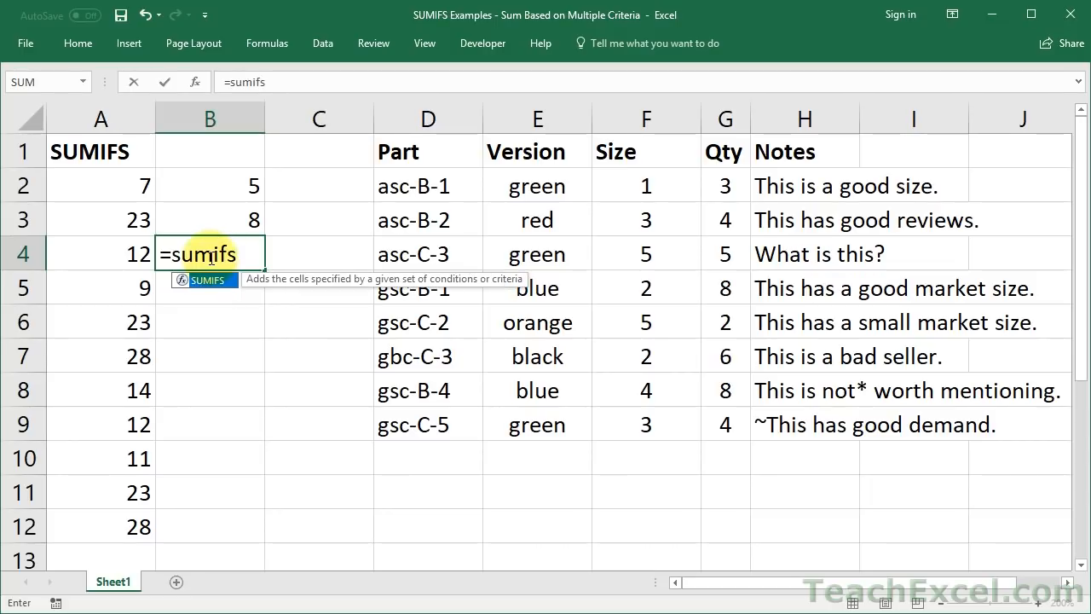
pyautogui.press('Tab')
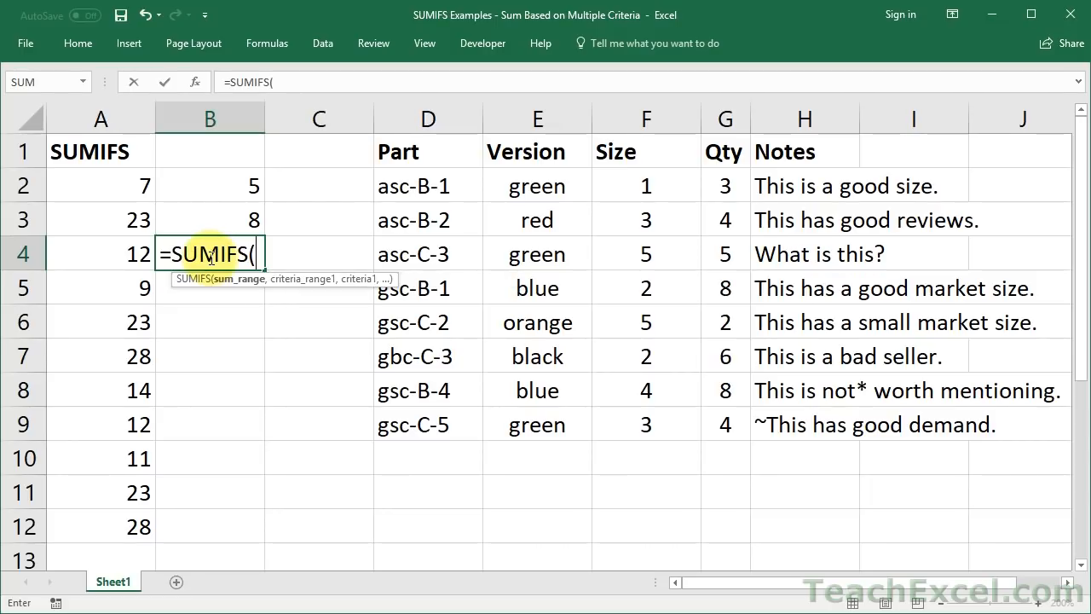
pyautogui.moveTo(714, 187); pyautogui.dragTo(706, 428)
pyautogui.write(',')
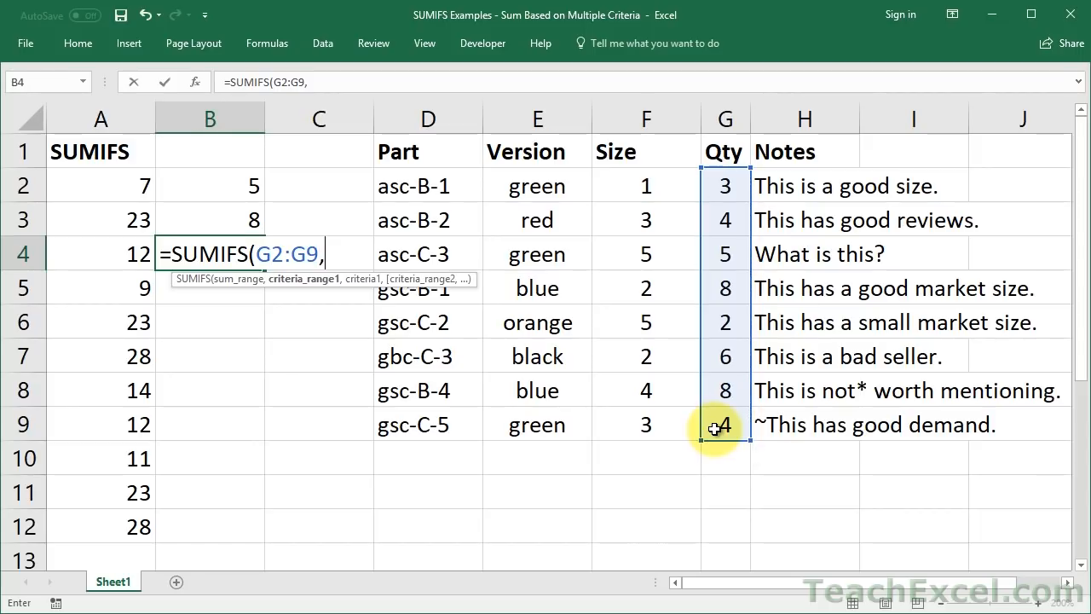
pyautogui.moveTo(767, 187); pyautogui.dragTo(793, 421)
# - Complete the B4 formula with the criterion "*~~*" to match Notes containing a literal tilde
pyautogui.write(',"')
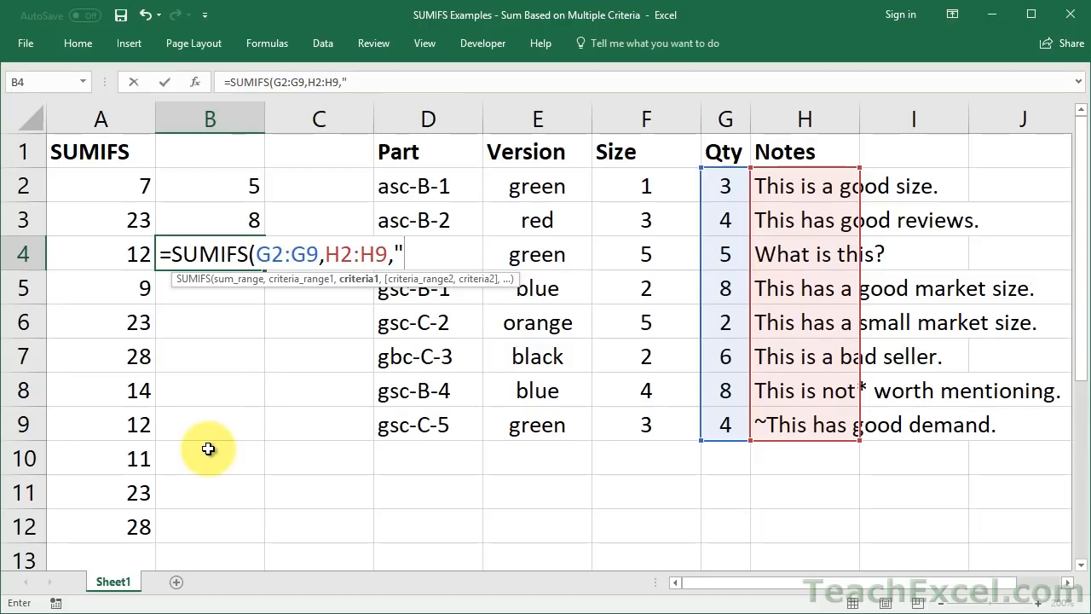
pyautogui.write('*~')
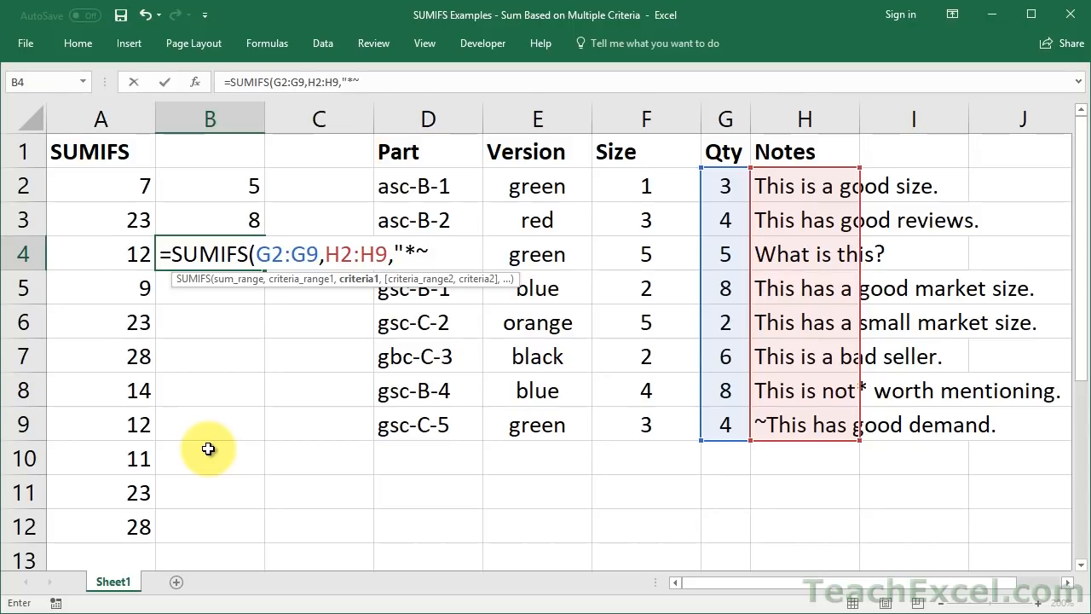
pyautogui.write('~')
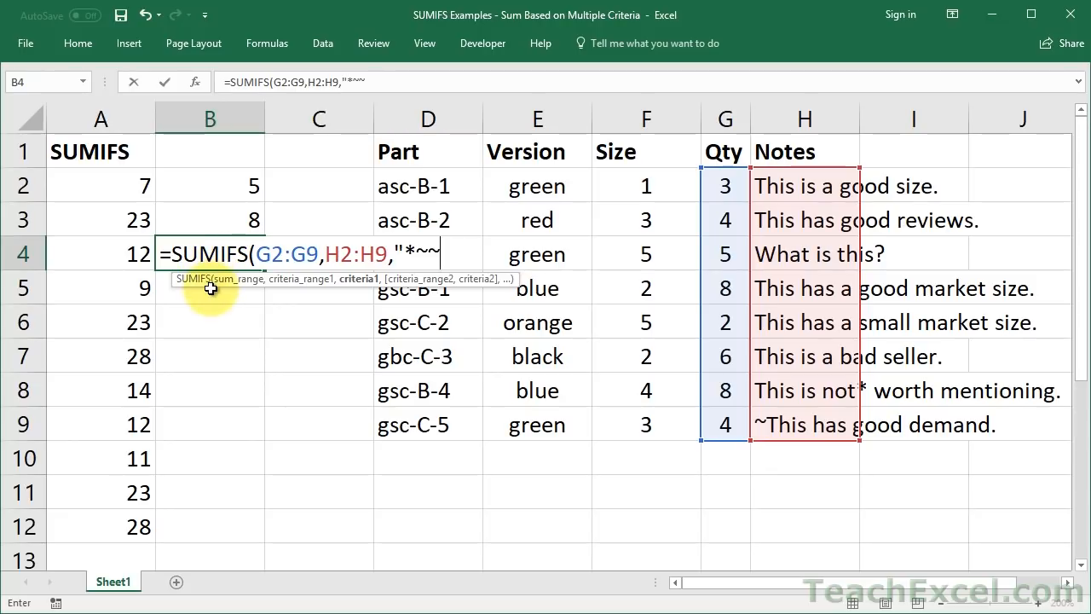
pyautogui.write('*')
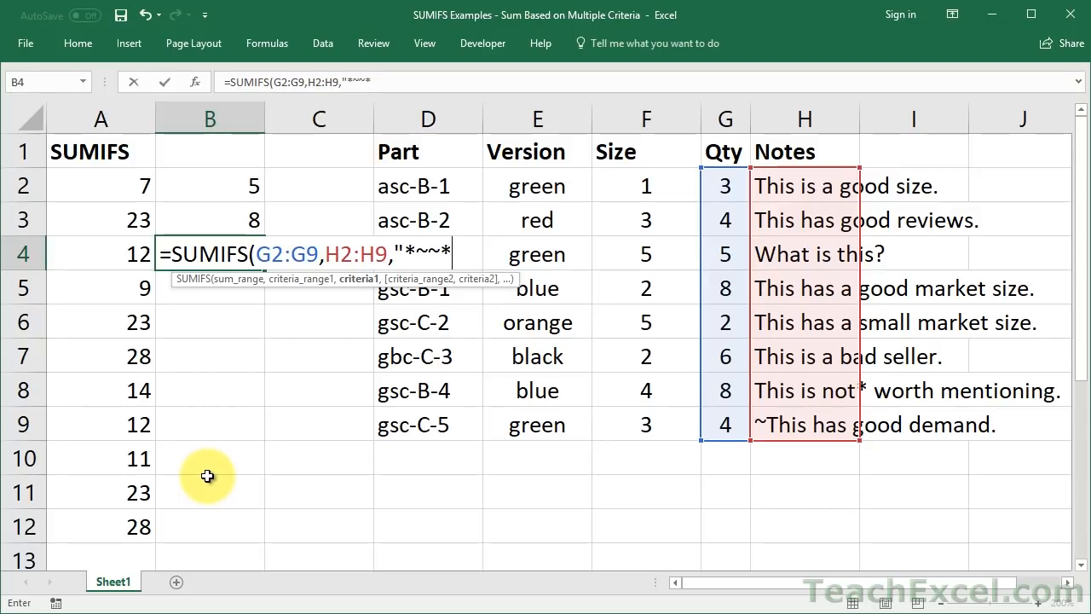
pyautogui.write('")')
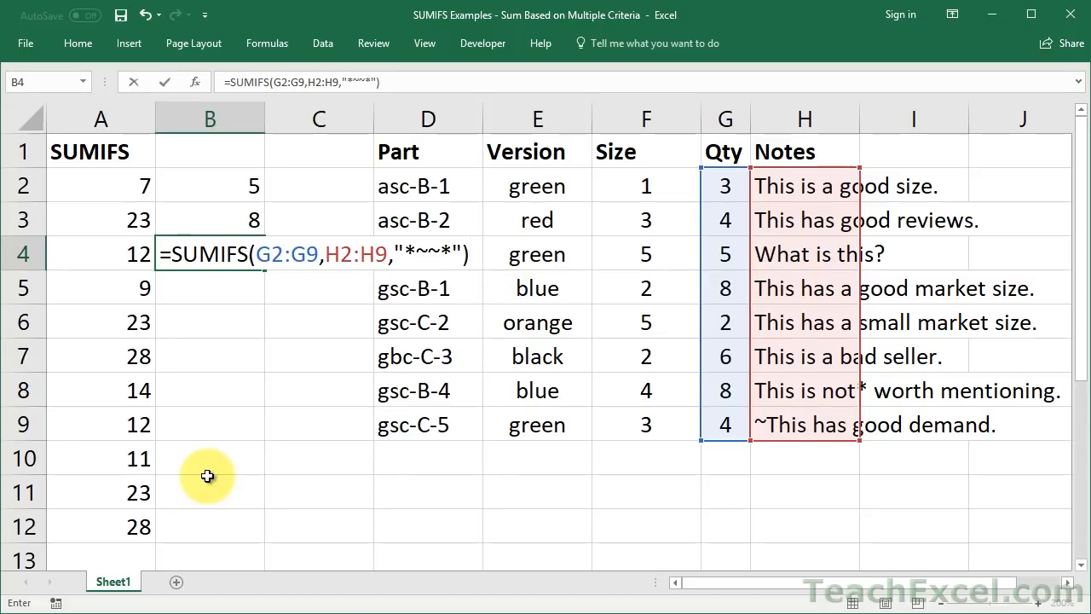
pyautogui.hotkey('ctrl', 'Return')
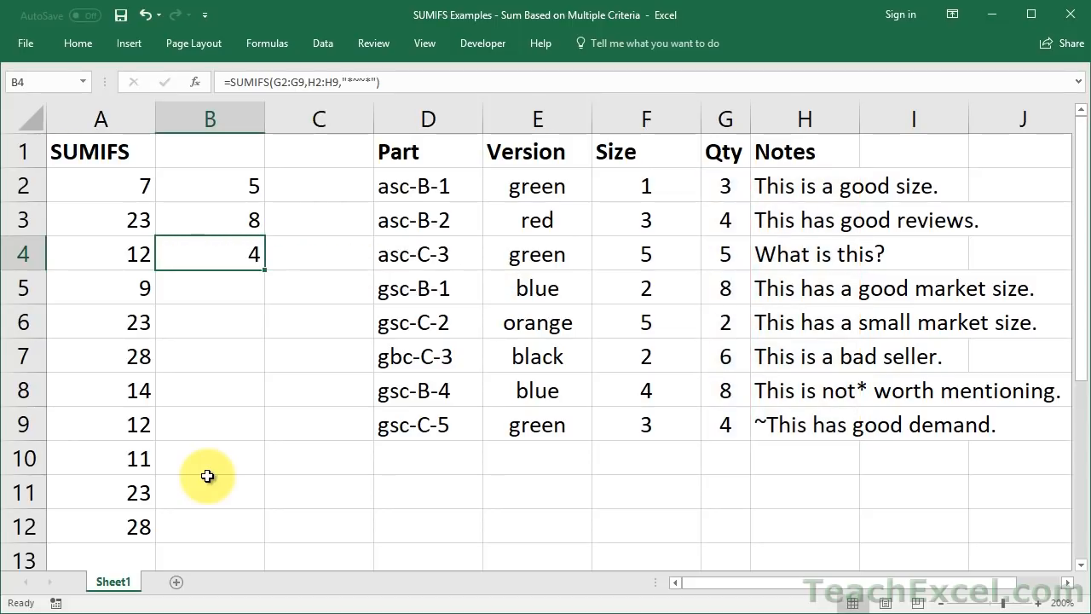
# - Start a SUMIFS formula in cell B5 with G2:G9 (Qty) as the sum range
pyautogui.click(218, 288)
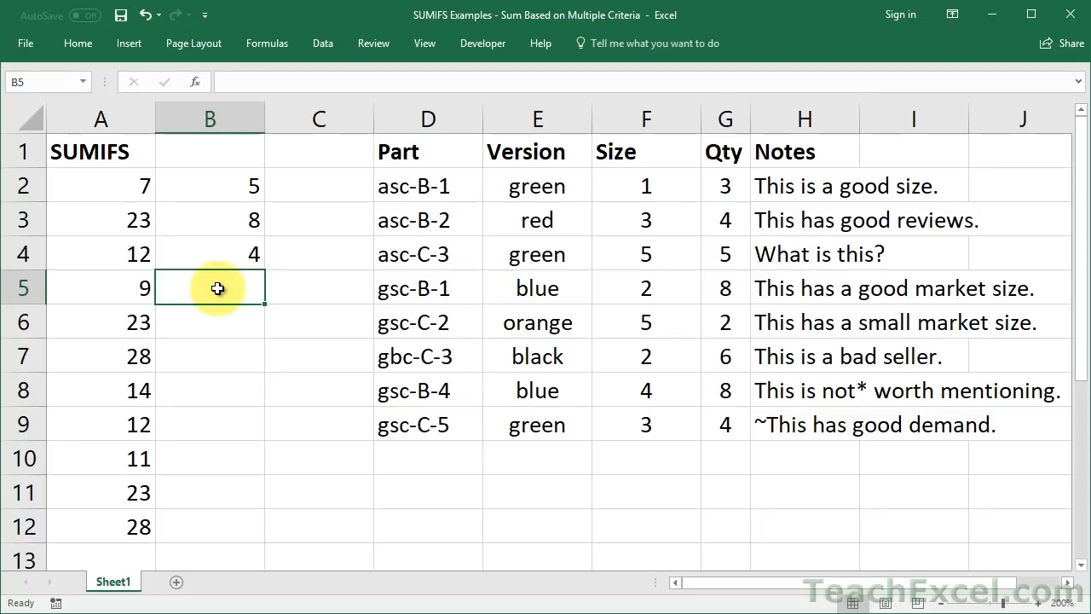
pyautogui.write('=sumifs')
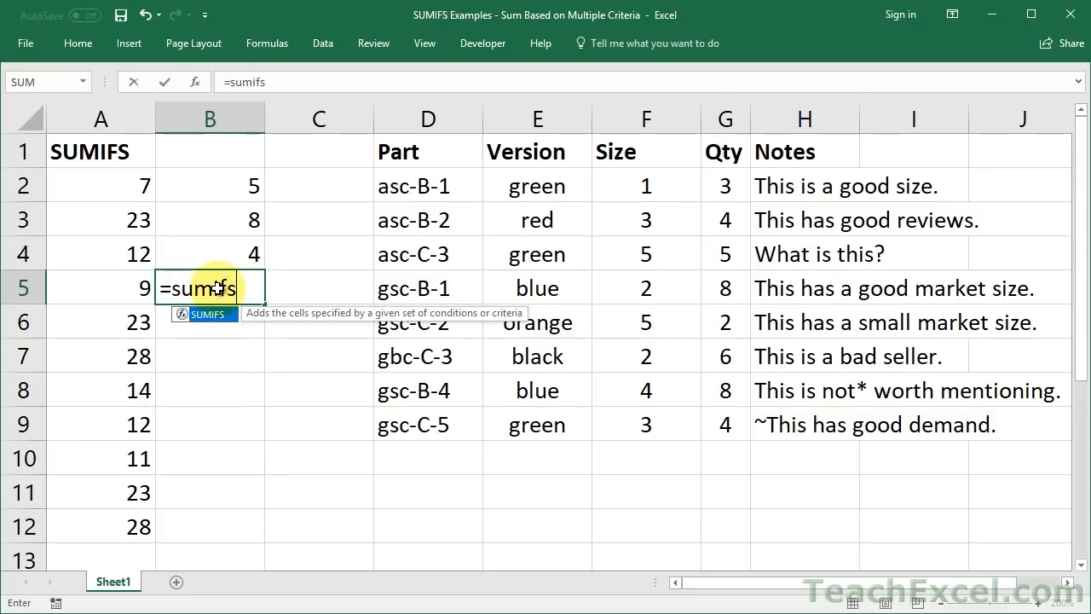
pyautogui.write('(')
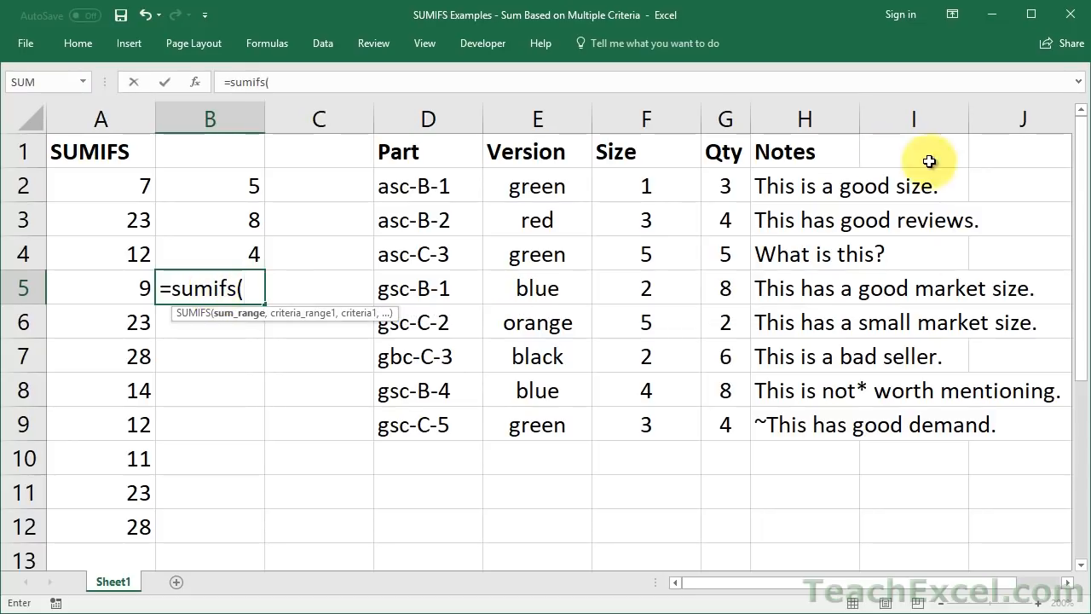
pyautogui.moveTo(725, 186); pyautogui.dragTo(726, 426)
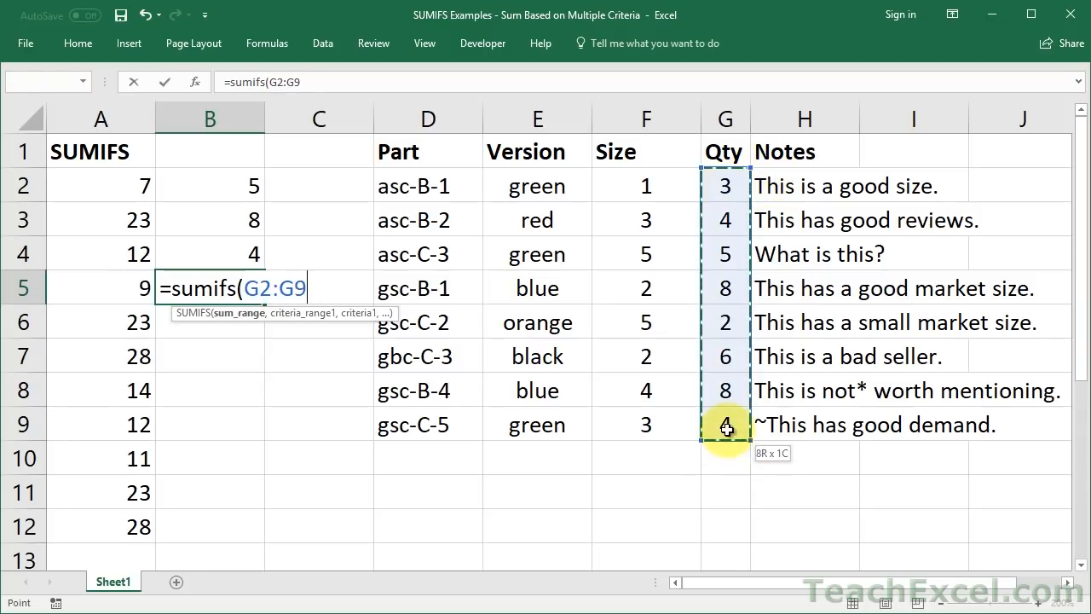
pyautogui.write(',')
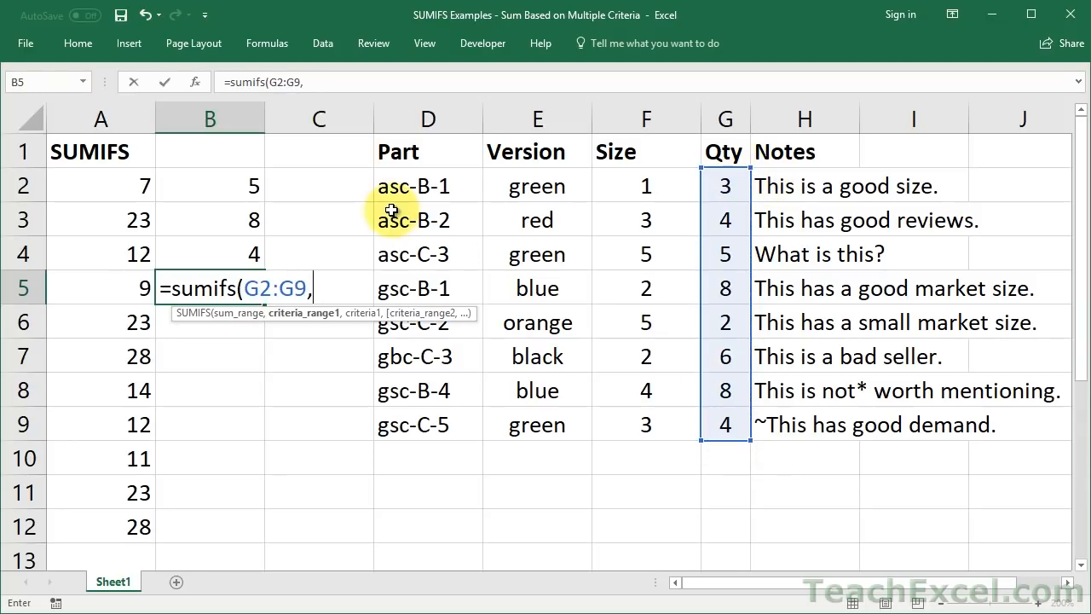
# - Add the criteria D2:D9 (Part) matching "*-C-*" and F2:F9 (Size) ">1" to the B5 formula
pyautogui.click(409, 195)
pyautogui.moveTo(409, 194); pyautogui.dragTo(415, 420)
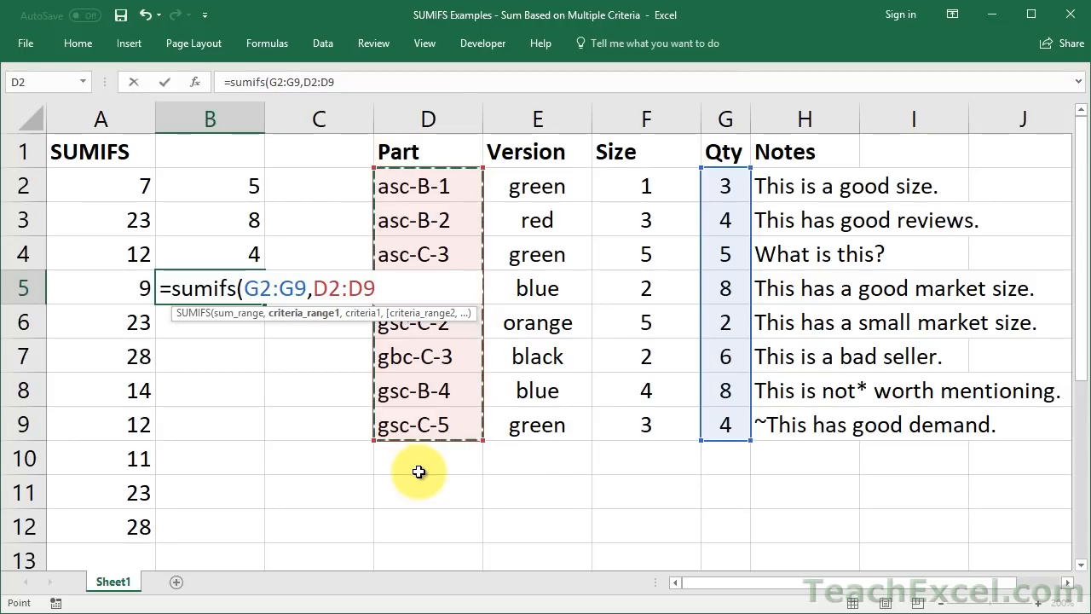
pyautogui.write(',"')
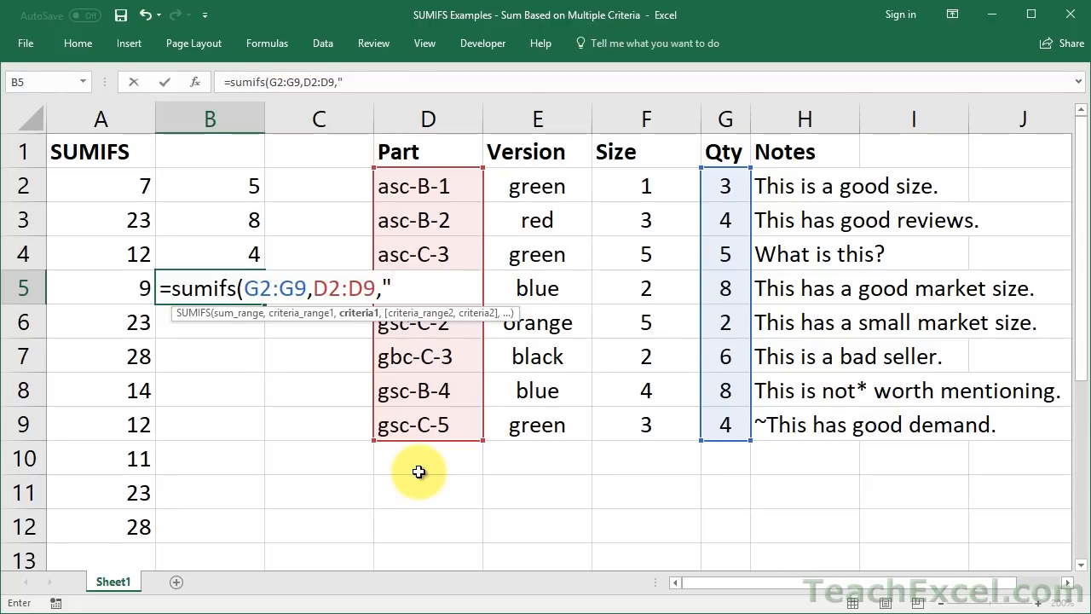
pyautogui.write('*-C-*",')
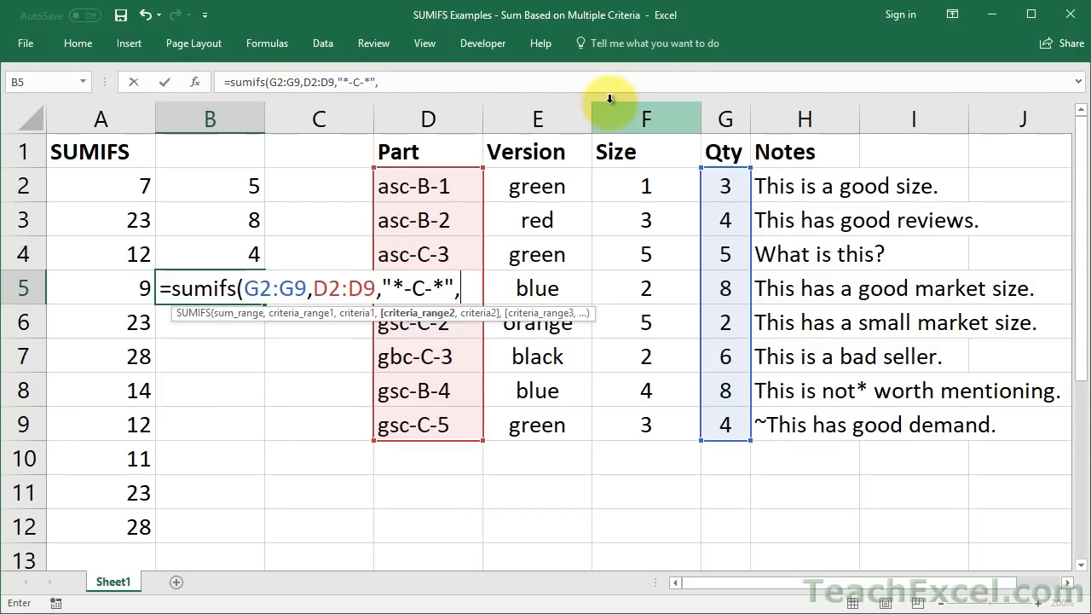
pyautogui.moveTo(632, 186); pyautogui.dragTo(628, 418)
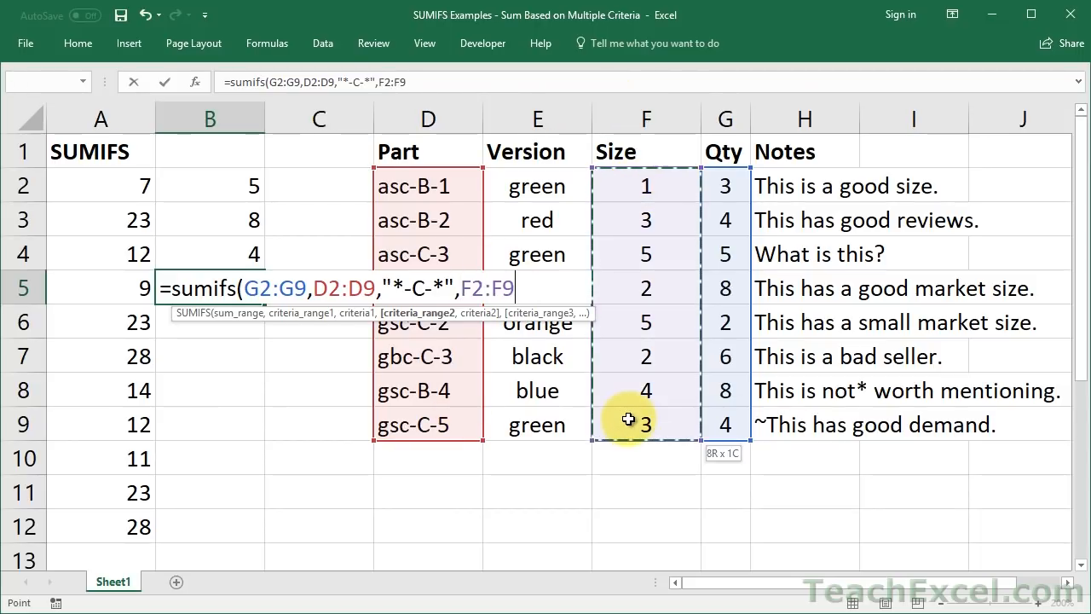
pyautogui.write(',"')
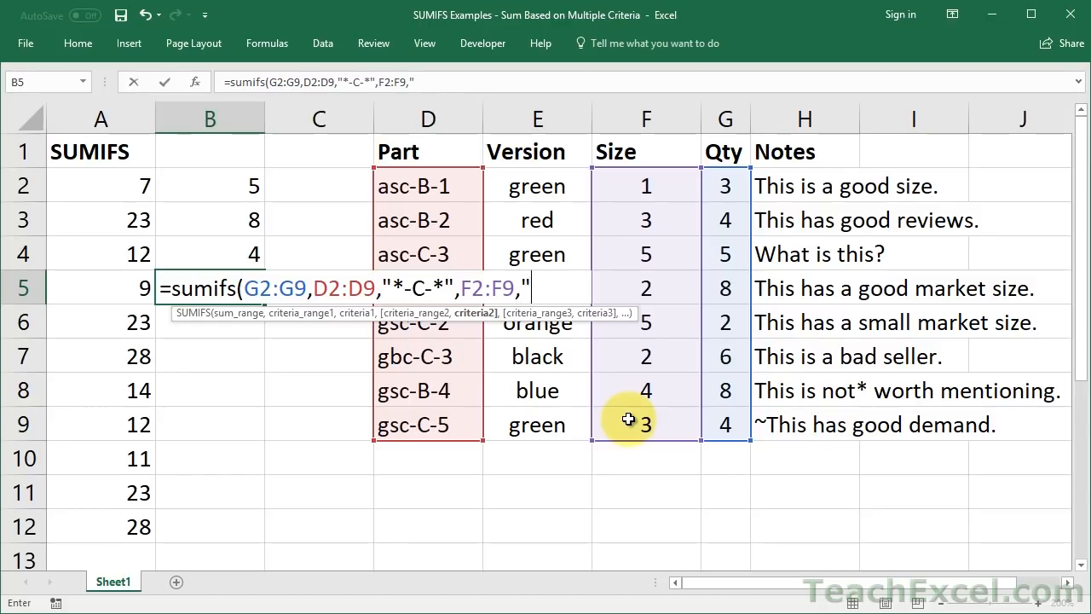
pyautogui.write('>1",')
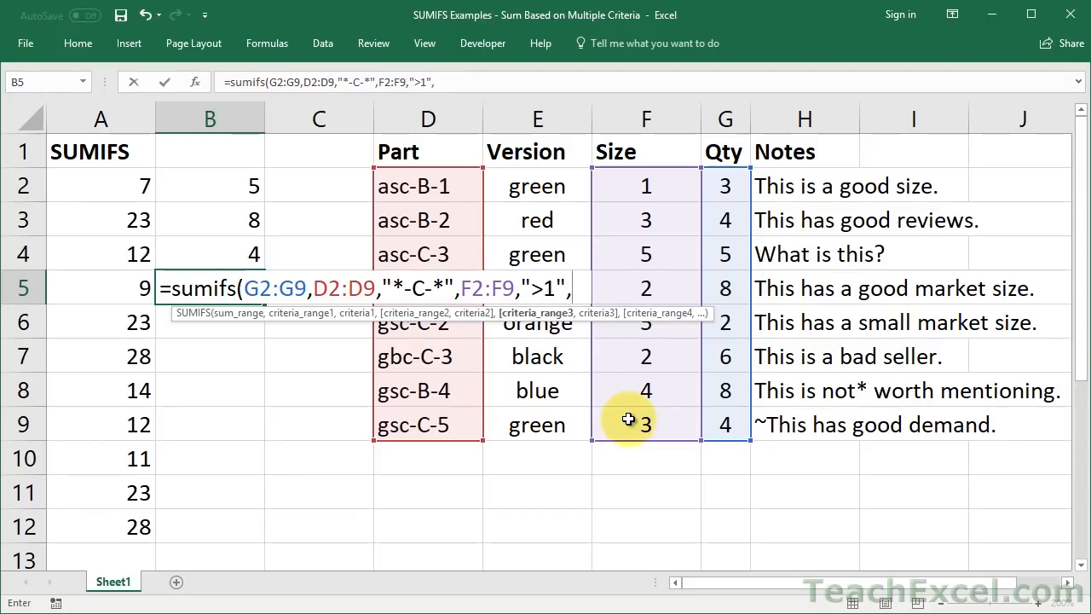
# - Add criteria range E2:E9 (Version) with the criterion "<>green" to the B5 formula
pyautogui.click(539, 187)
pyautogui.moveTo(538, 186); pyautogui.dragTo(544, 427)
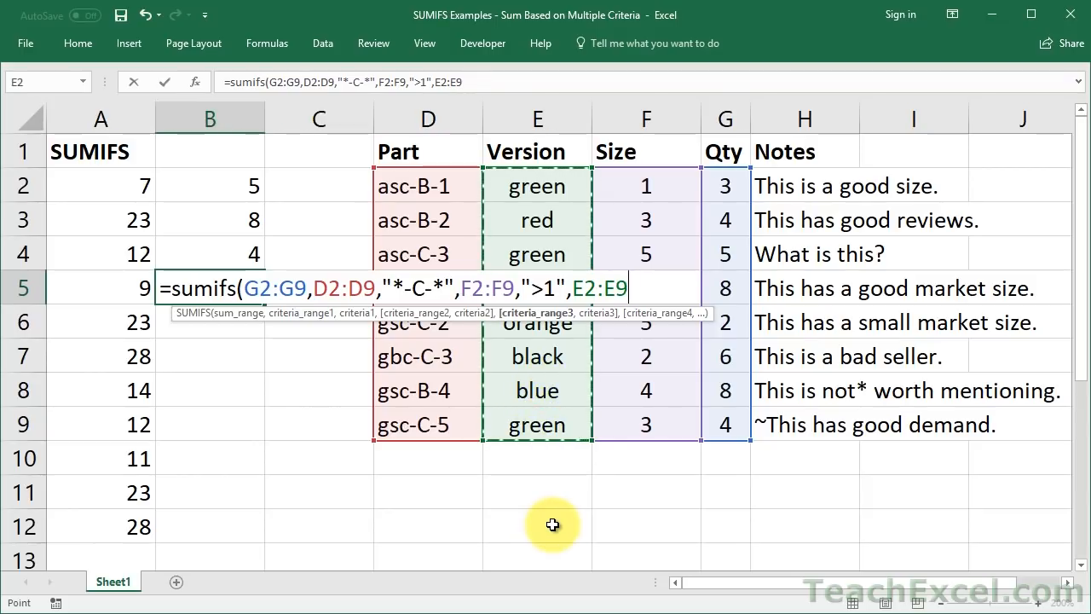
pyautogui.write(',"<>gr')
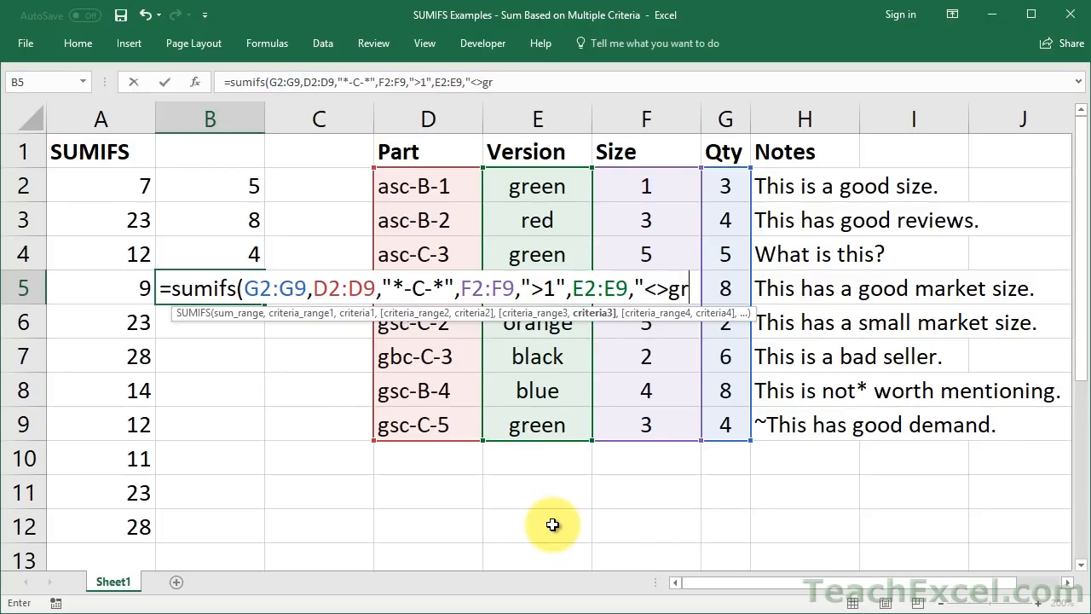
pyautogui.write('een"')
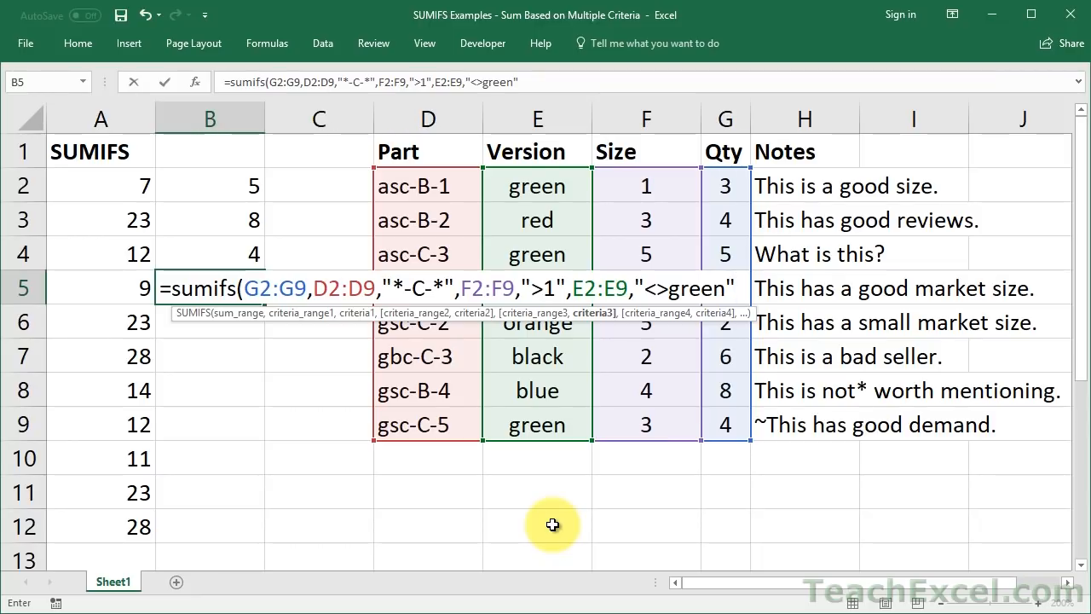
pyautogui.write(',')
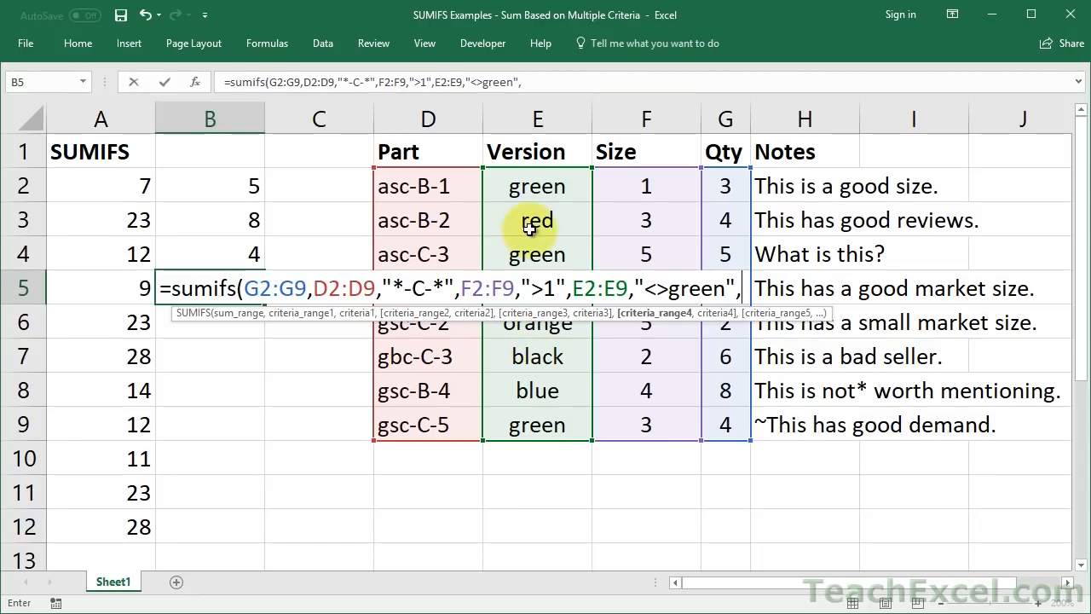
# - Add a second condition on E2:E9 (Version) with the criterion "<>black" to the B5 formula
pyautogui.click(539, 191)
pyautogui.moveTo(536, 207); pyautogui.dragTo(518, 422)
pyautogui.write(',')
pyautogui.write('"<>black')
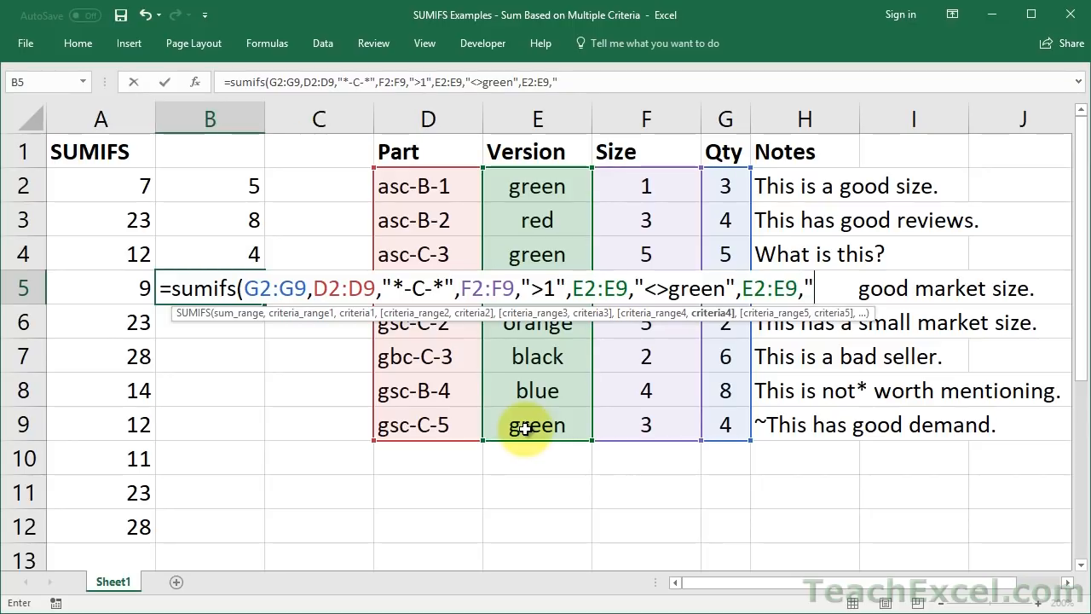
pyautogui.write('",')
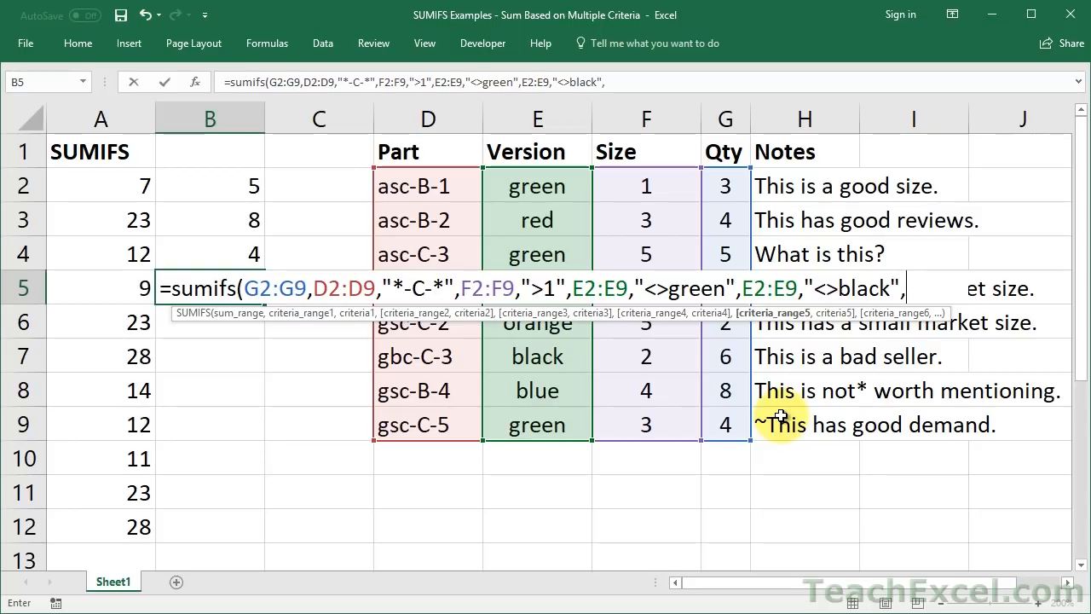
# - Complete the B5 formula with criteria range H2:H9 (Notes) and the criterion "*good*"
pyautogui.moveTo(771, 186); pyautogui.dragTo(769, 426)
pyautogui.write(',"')
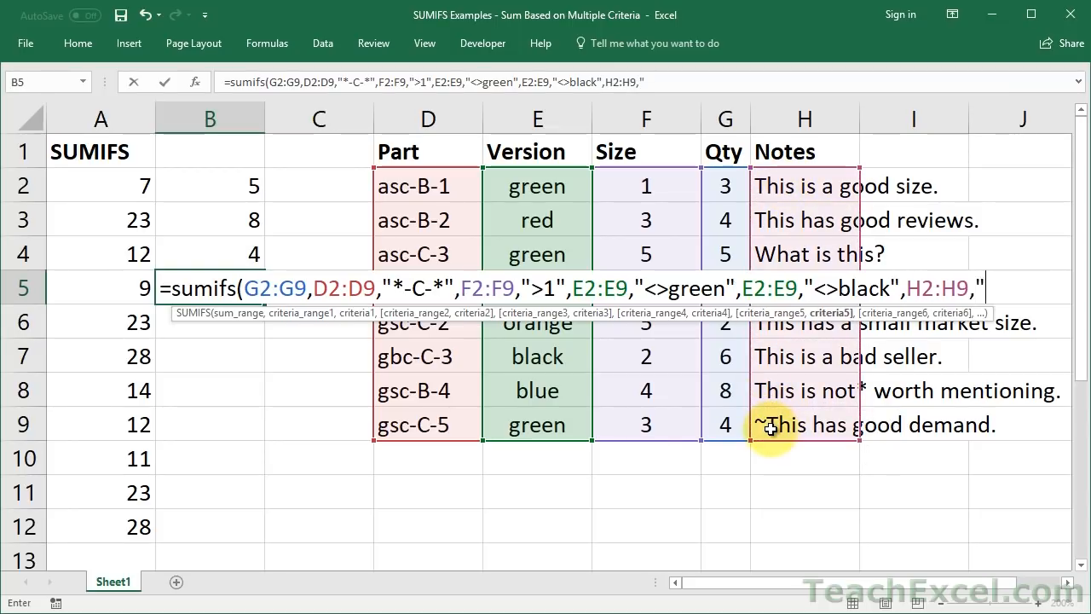
pyautogui.write('*g')
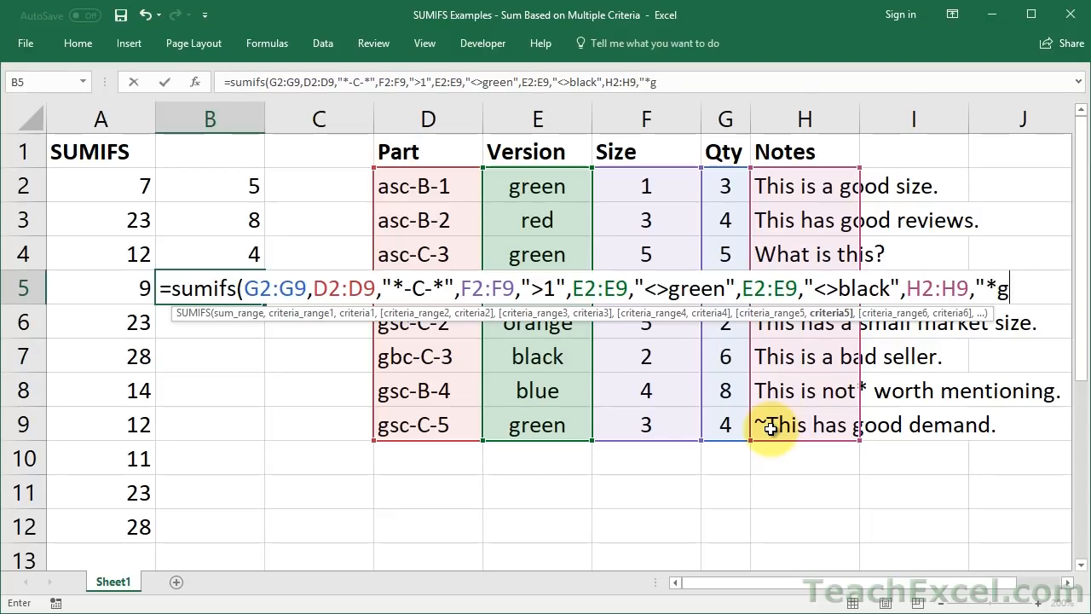
pyautogui.write('ood')
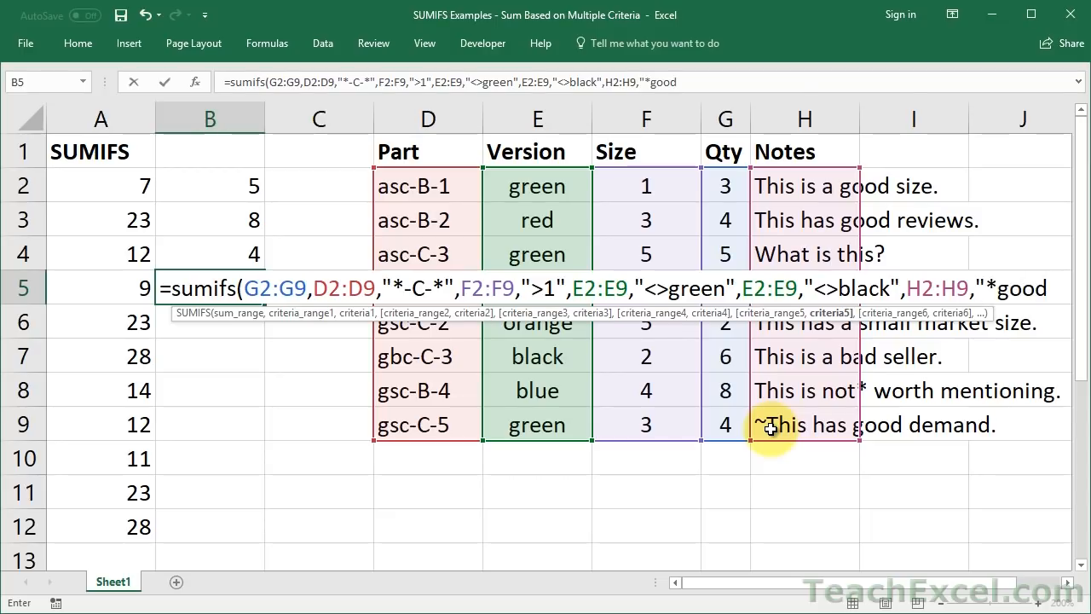
pyautogui.write('*')
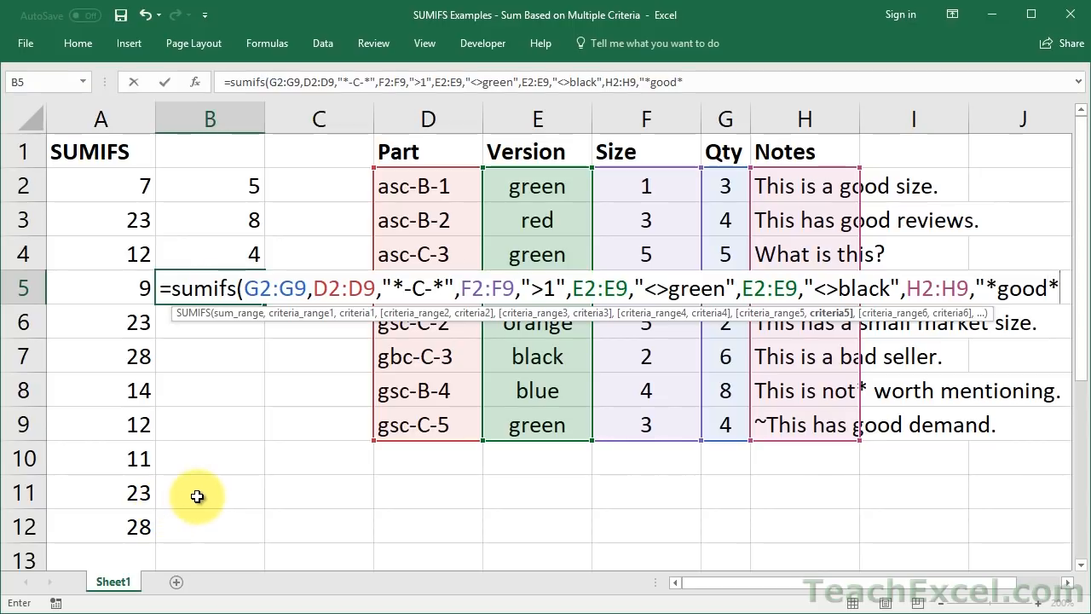
pyautogui.write('")')
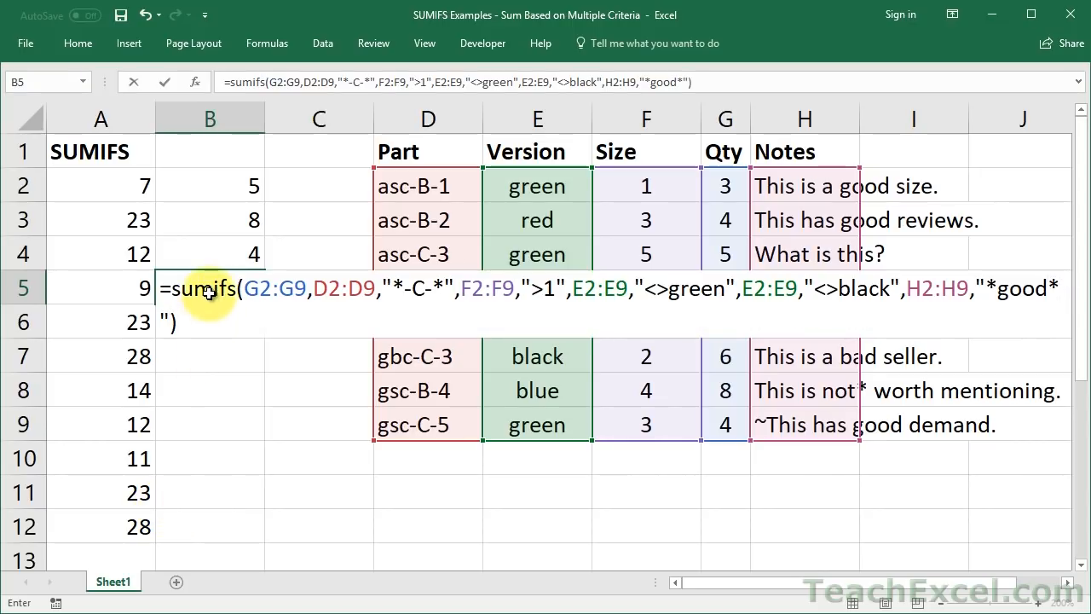
pyautogui.hotkey('ctrl', 'Return')
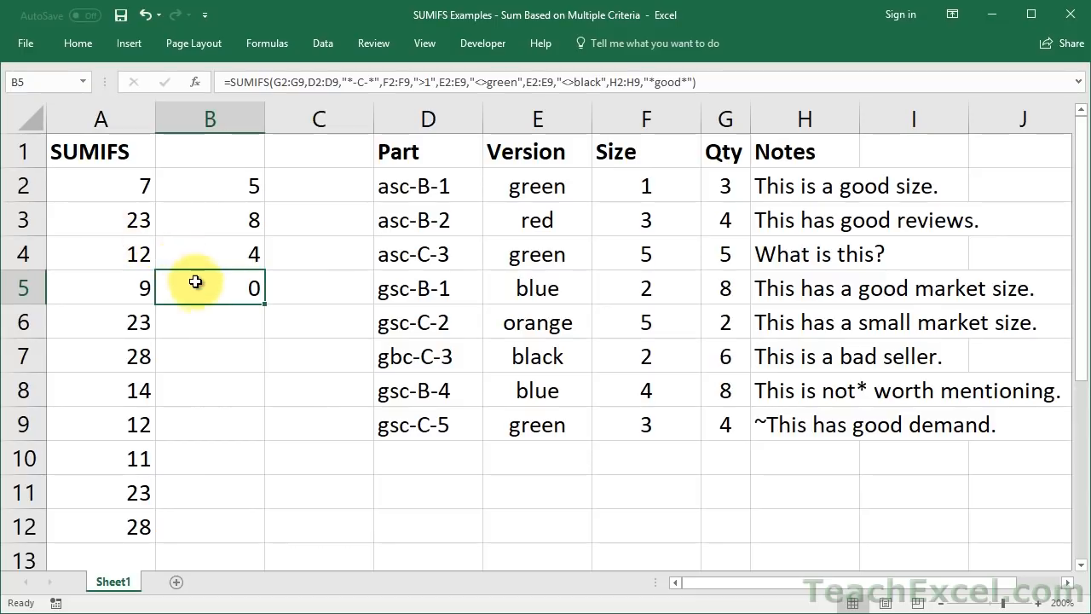
# - Change the first Version criterion in the B5 formula to "<>blue"
pyautogui.doubleClick(198, 288)
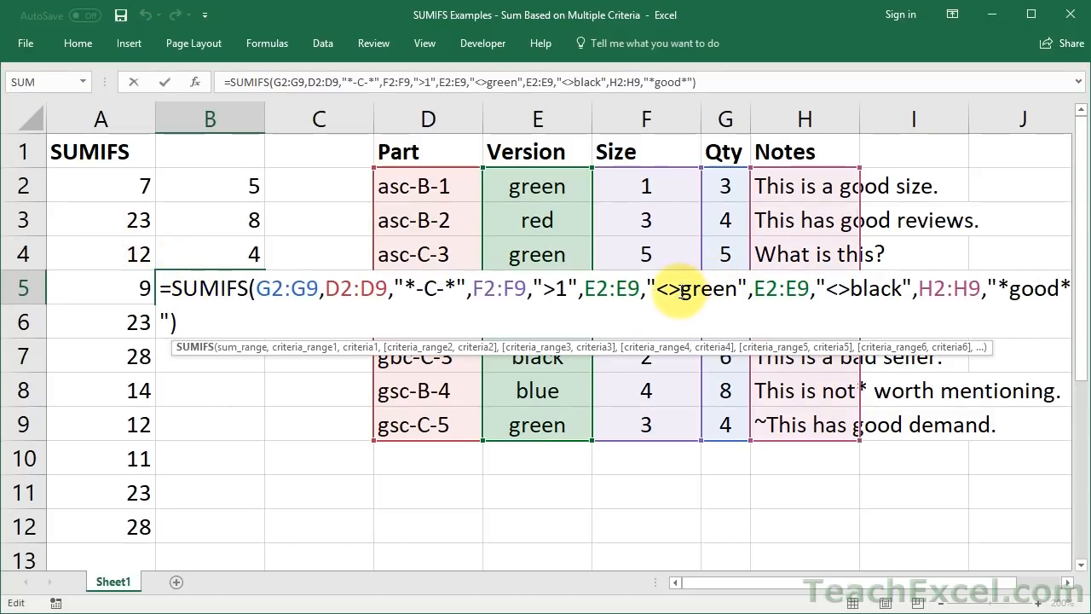
pyautogui.moveTo(680, 290); pyautogui.dragTo(738, 288)
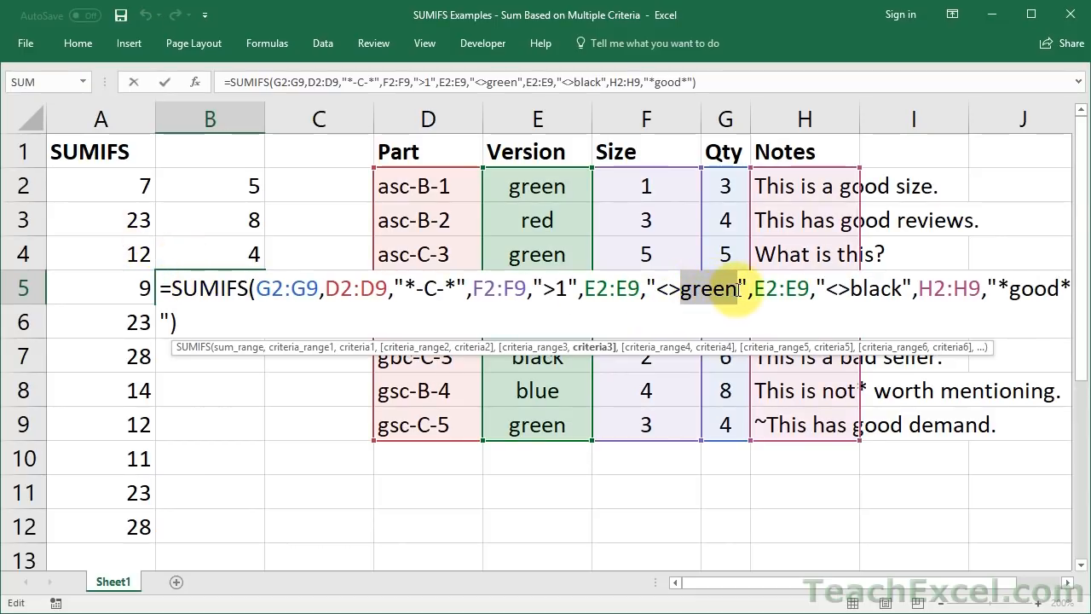
pyautogui.write('blue')
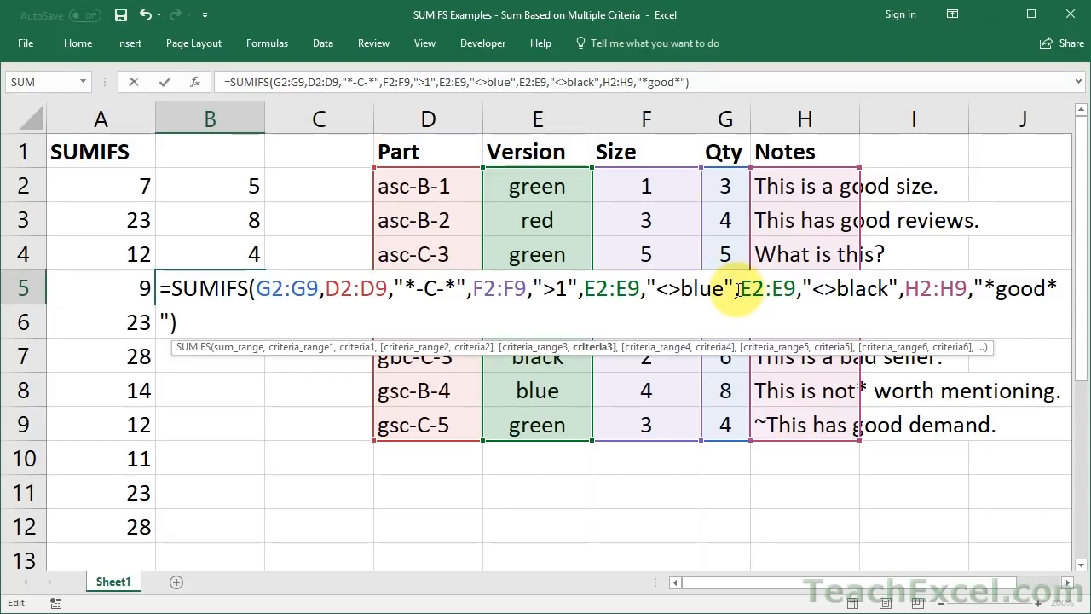
pyautogui.hotkey('ctrl', 'Return')
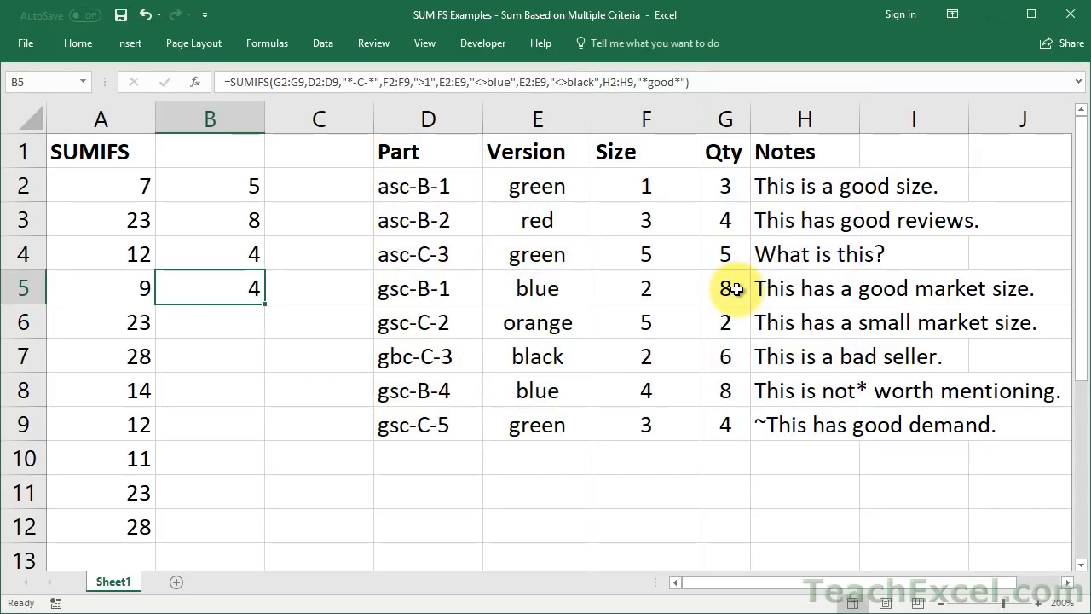